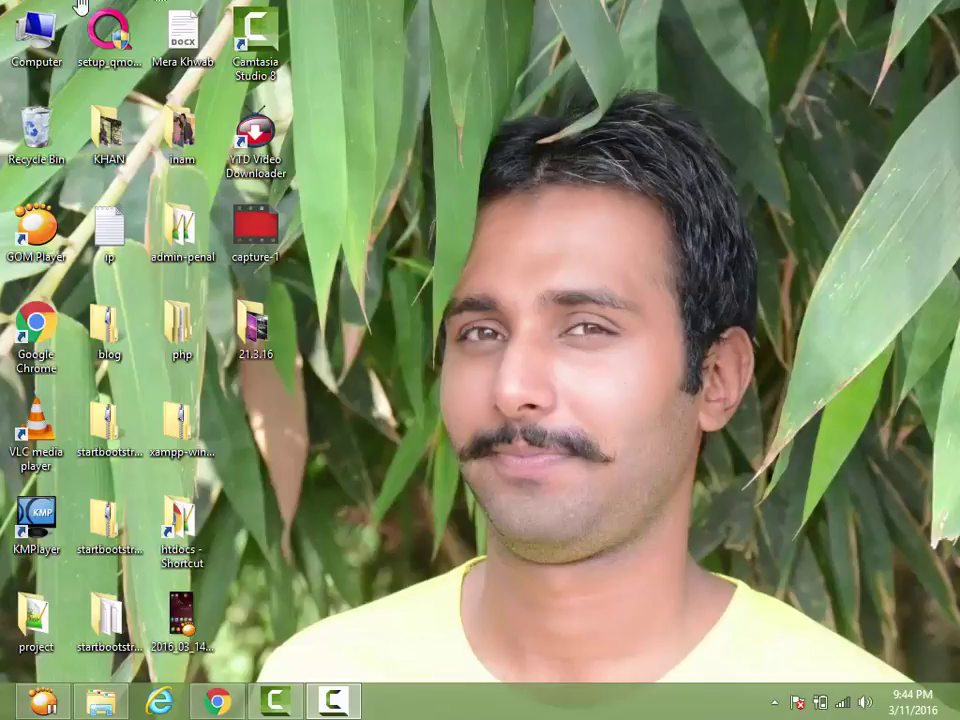
double_click(35, 32)
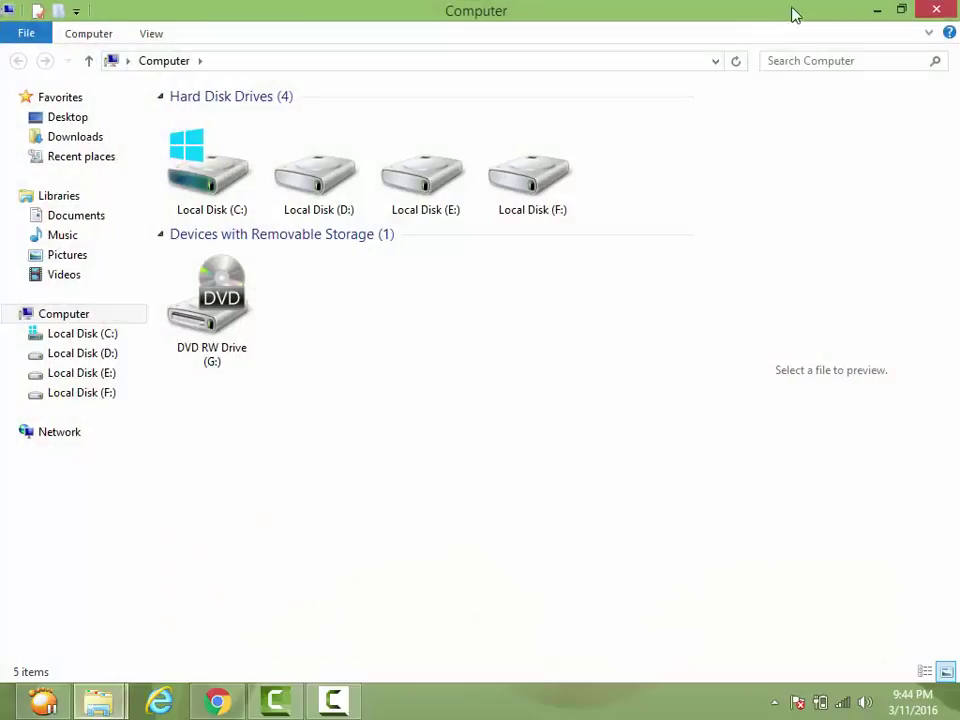
left_click(937, 12)
double_click(33, 45)
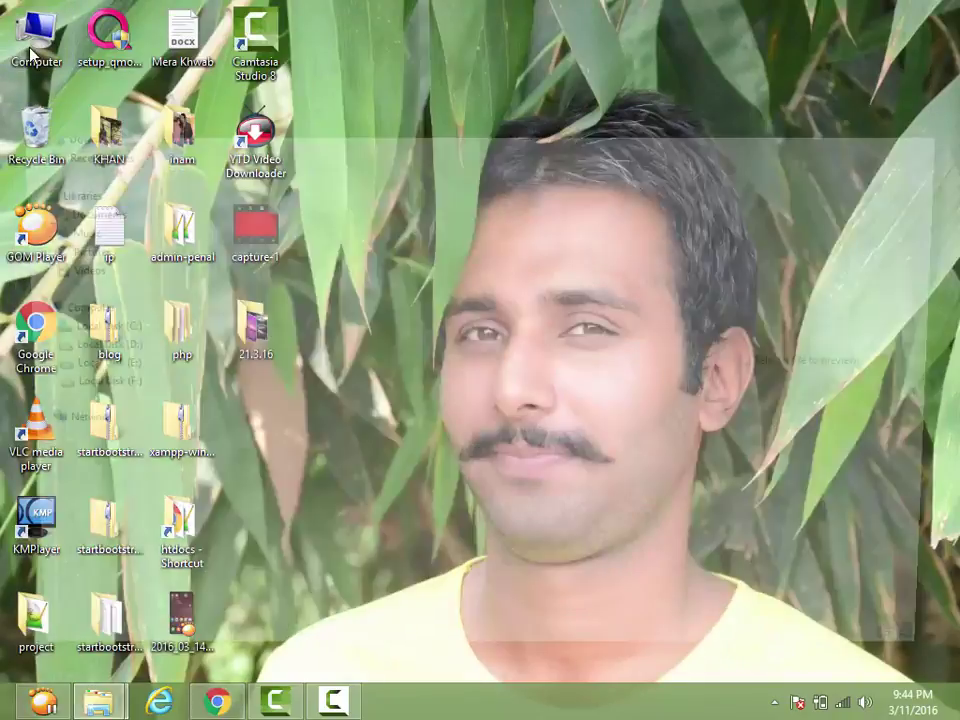
left_click(936, 10)
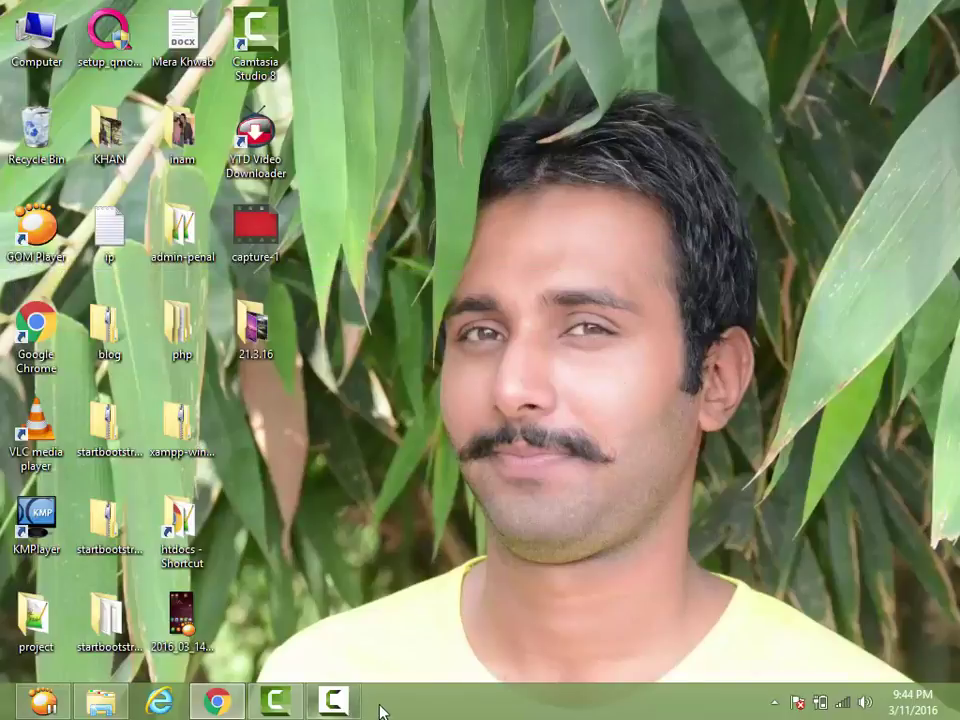
Switch to Google Chrome and open a new browser tab.
left_click(217, 702)
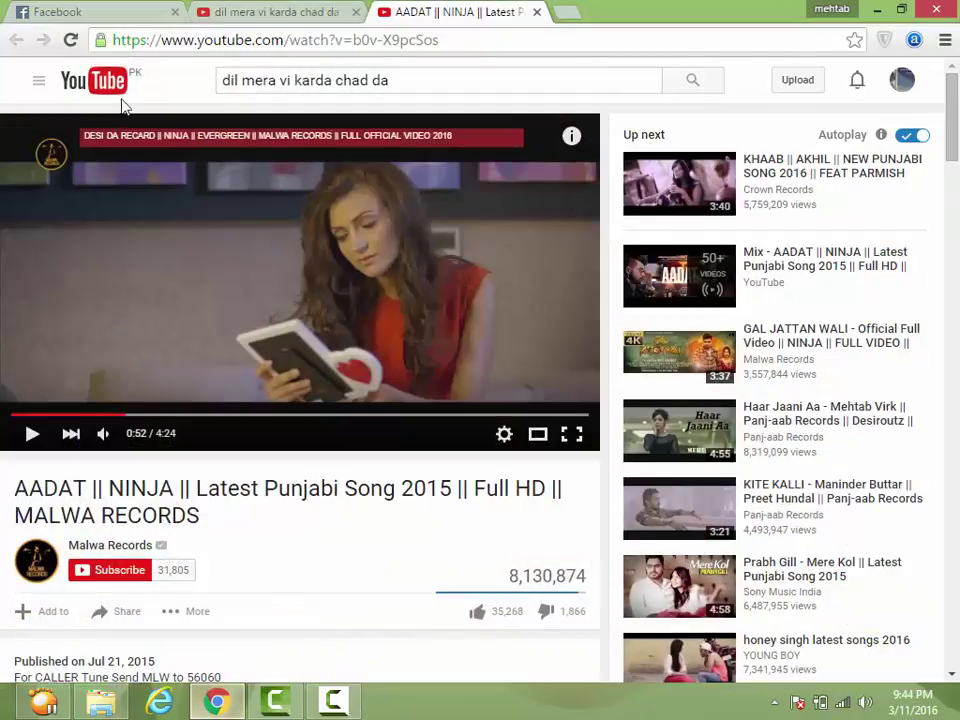
left_click(570, 17)
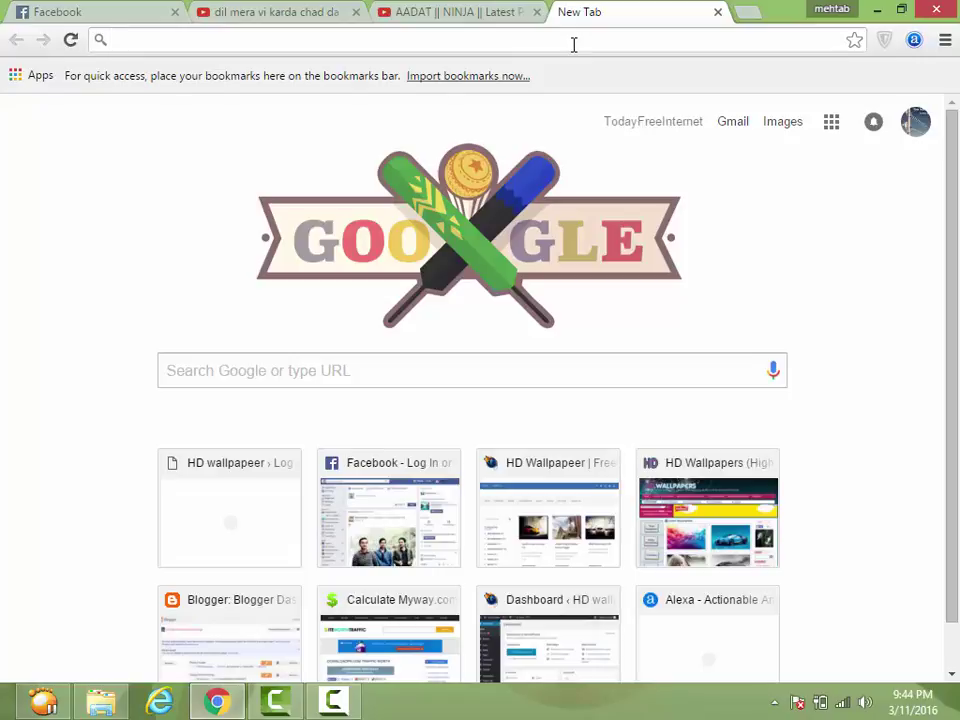
type("hdwallpapeer.com")
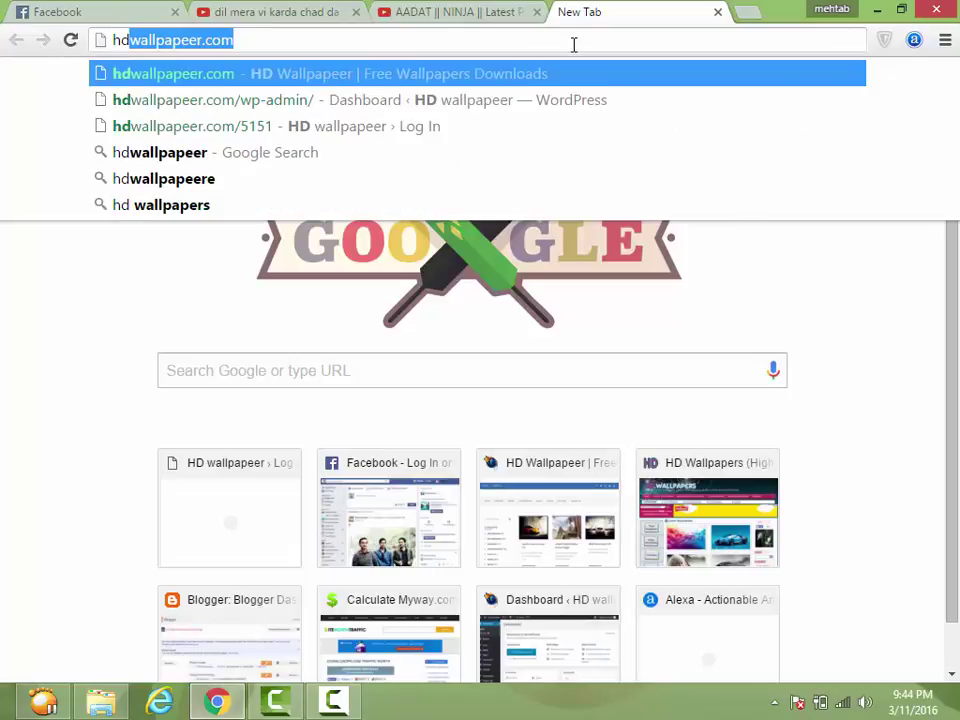
key("End")
key("BackSpace")
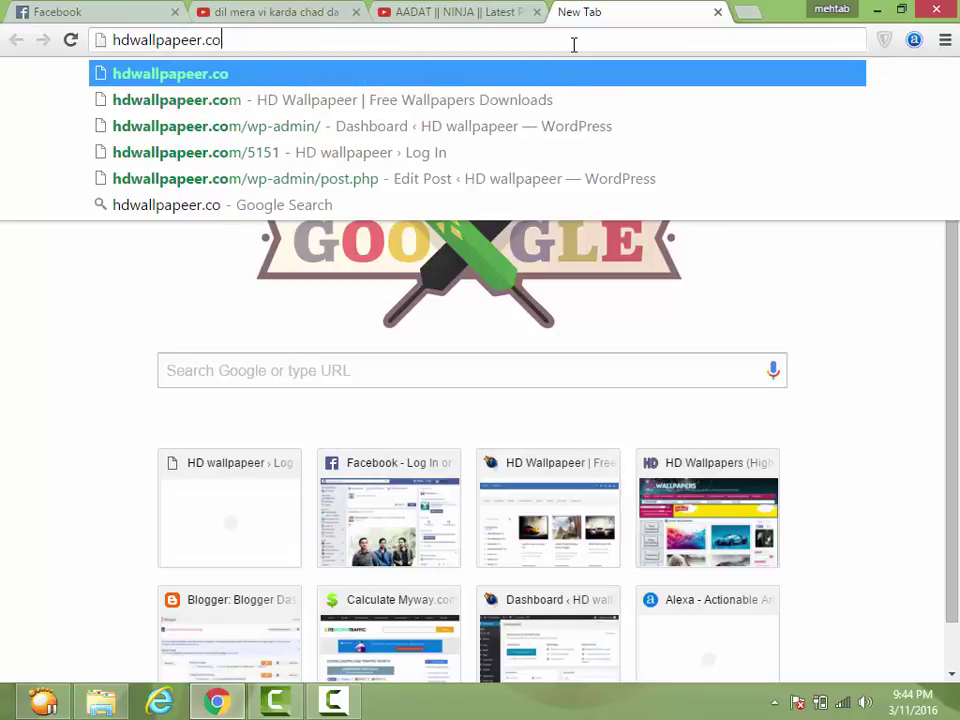
key("BackSpace")
key("BackSpace")
key("BackSpace")
key("BackSpace")
key("BackSpace")
key("BackSpace")
key("BackSpace")
key("BackSpace")
key("BackSpace")
key("BackSpace")
key("BackSpace")
key("BackSpace")
key("BackSpace")
key("BackSpace")
key("BackSpace")
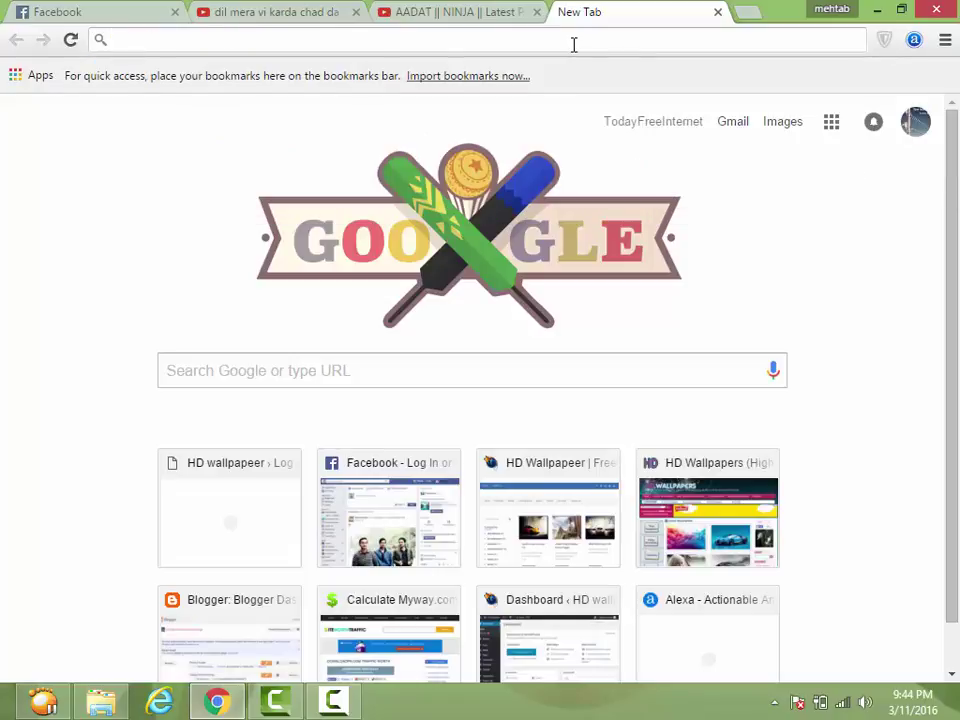
Open the WordPress dashboard at hdwallpapeer.com/wp-admin/.
type("hdwallpapeer")
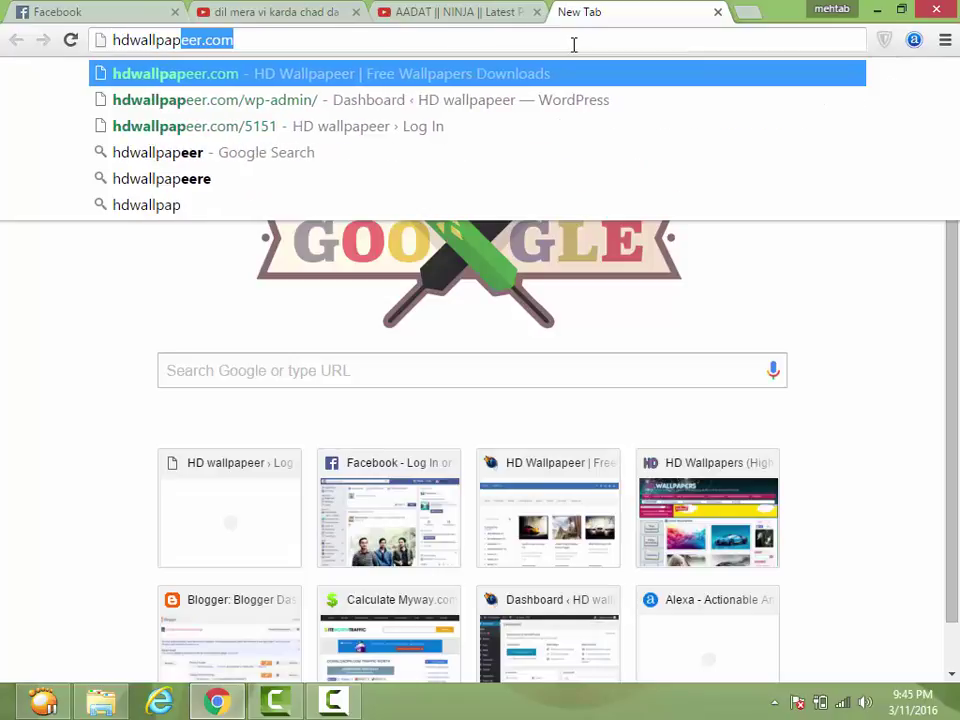
type(".com")
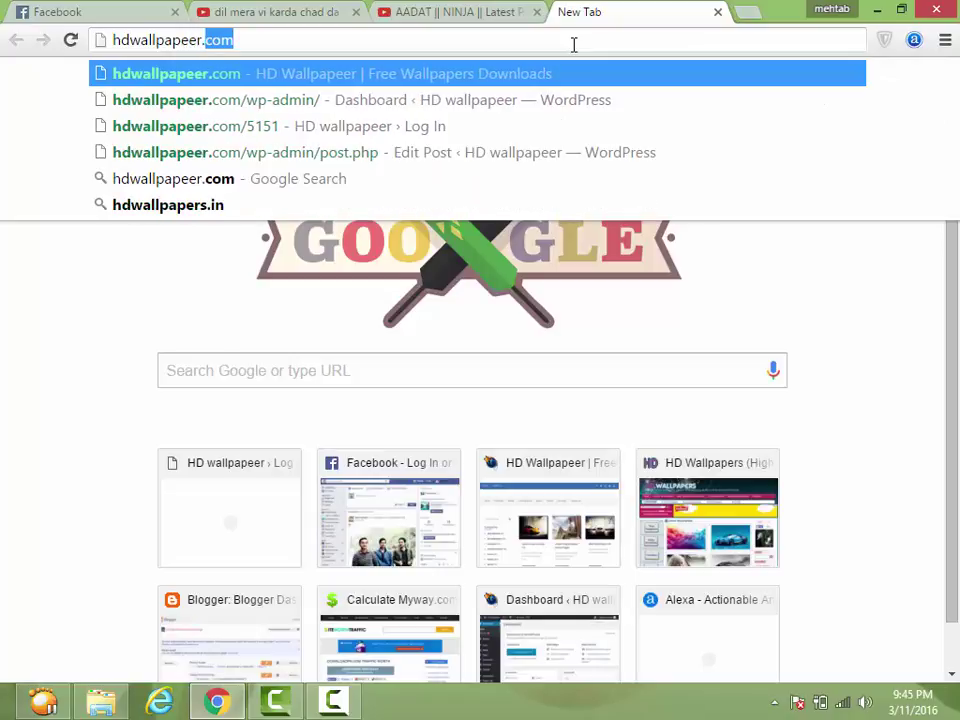
type("/")
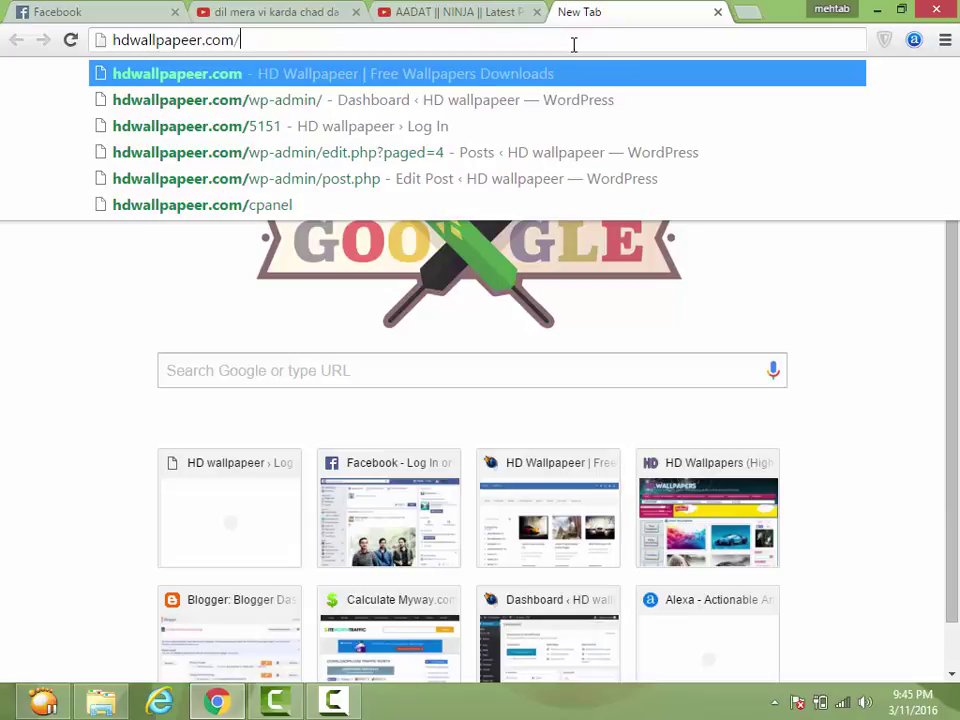
type("2")
key("BackSpace")
key("Down")
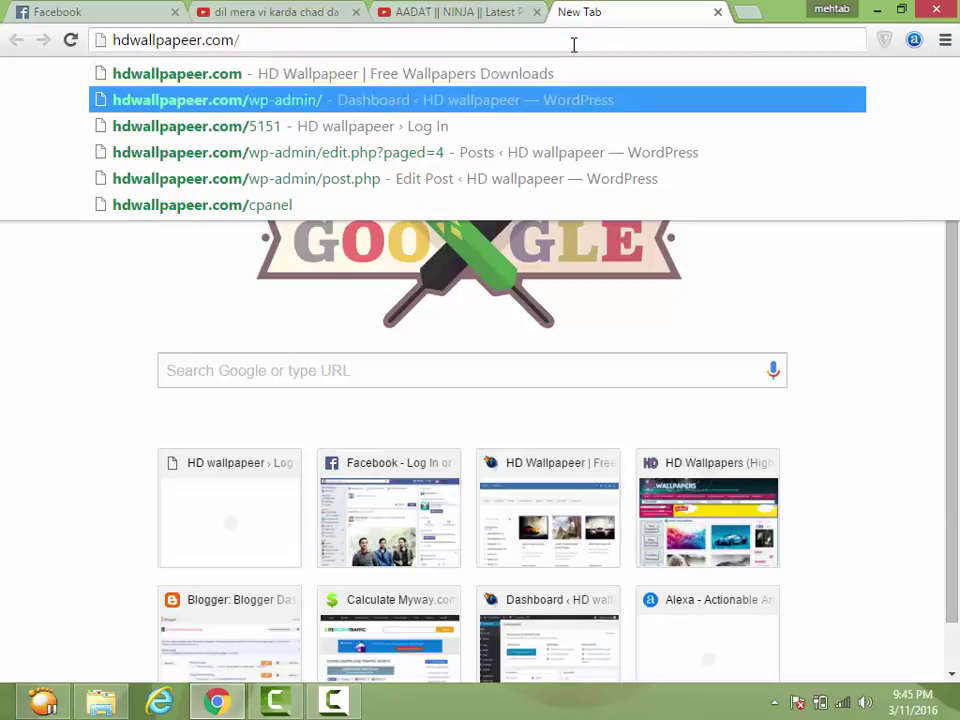
key("Return")
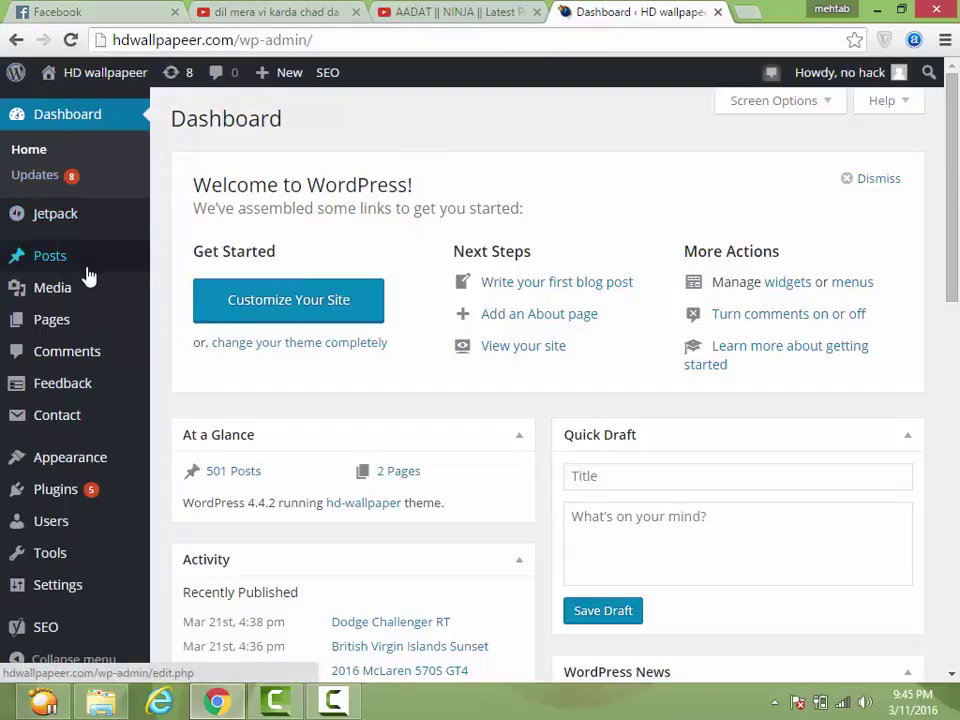
Open the site's list of posts and start adding a new post.
mouse_move(75, 276)
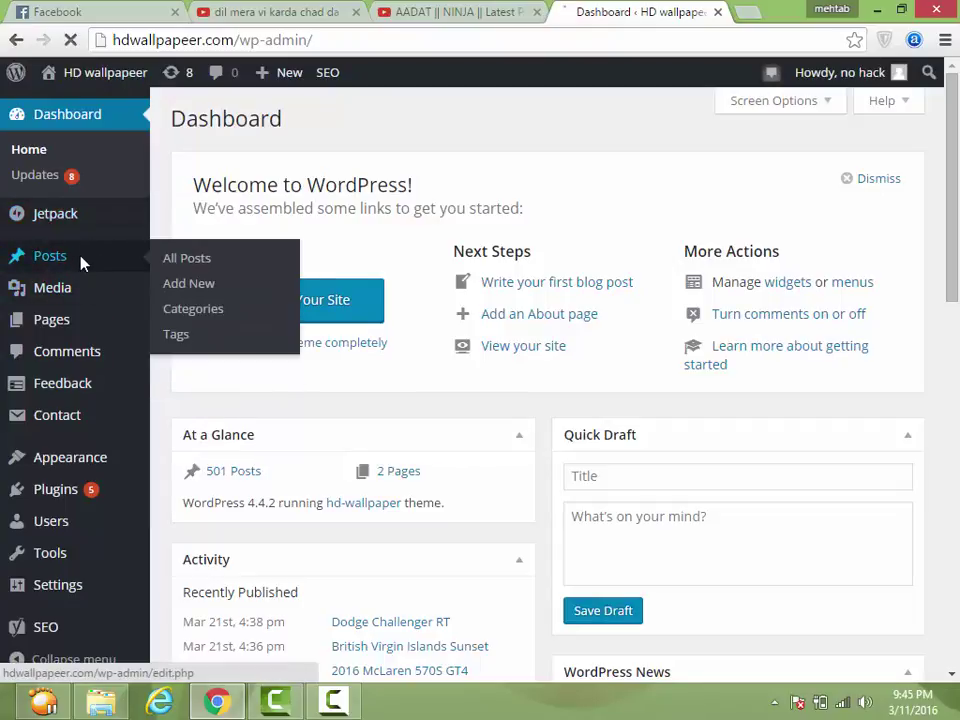
left_click(83, 264)
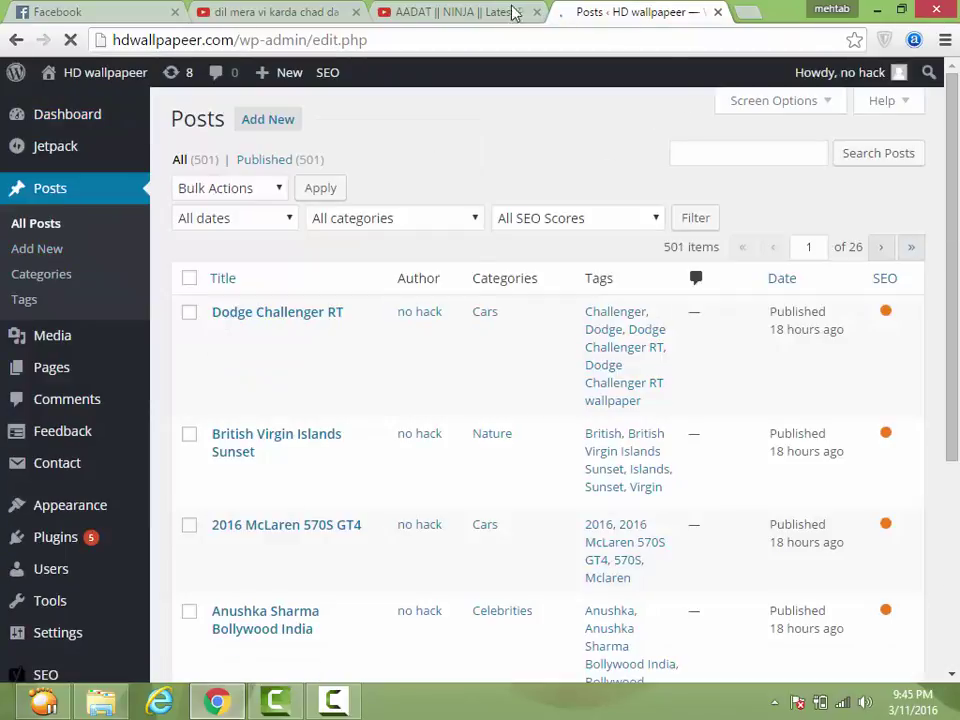
left_click(58, 257)
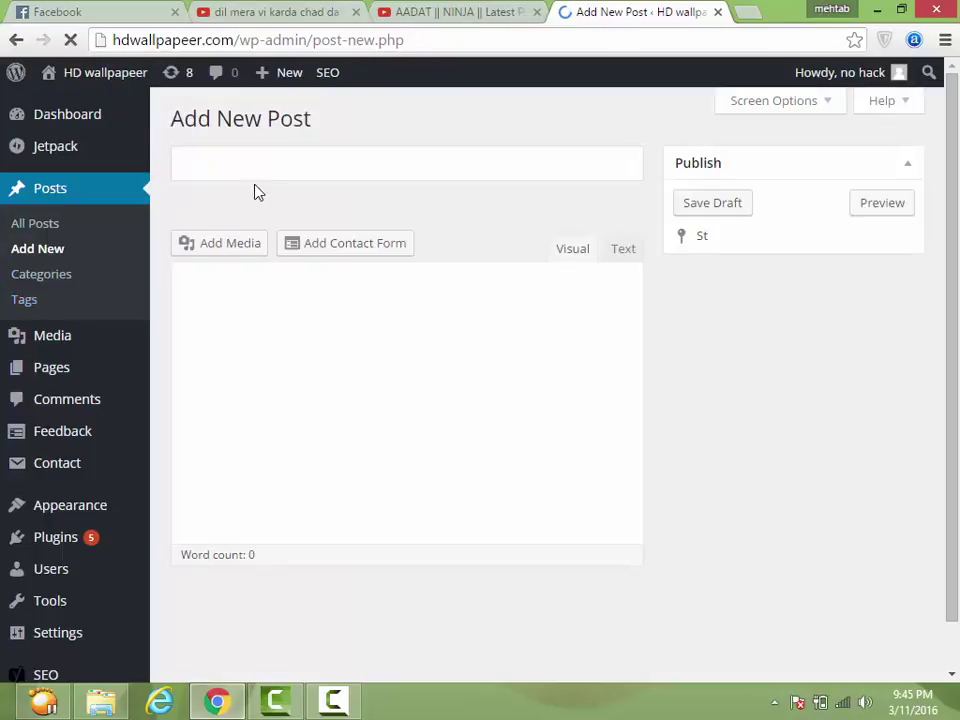
left_click(746, 12)
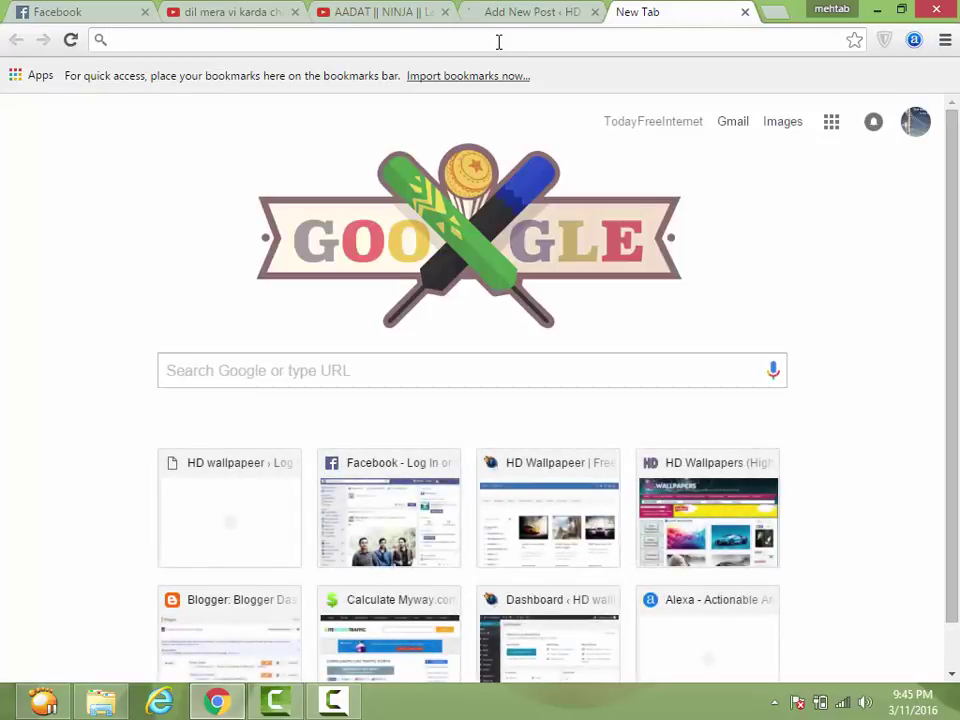
type("hdwallpap")
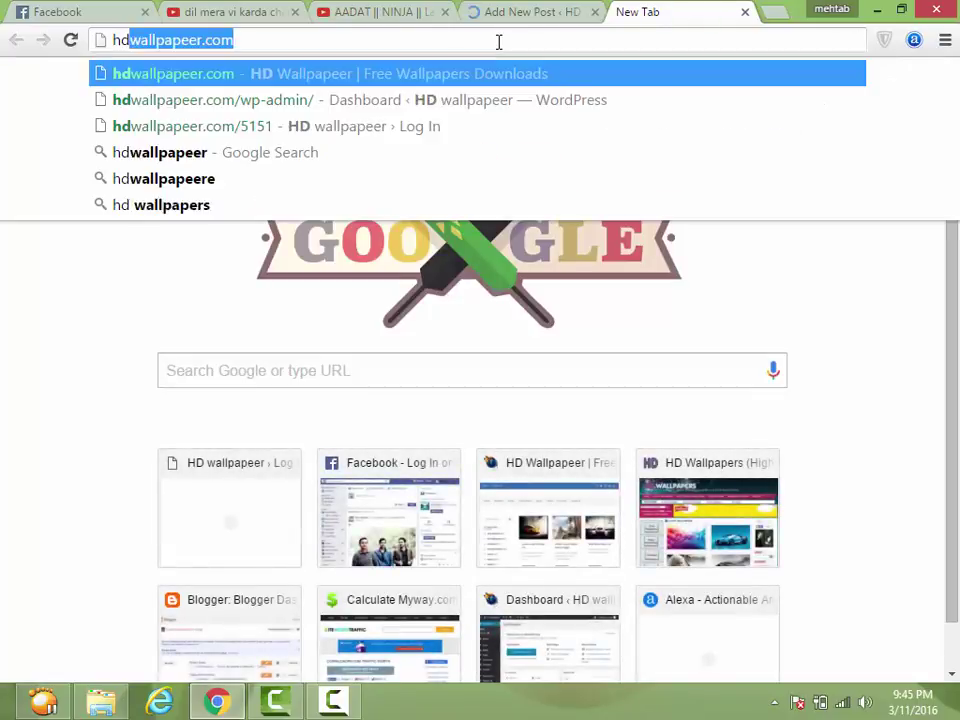
type("er")
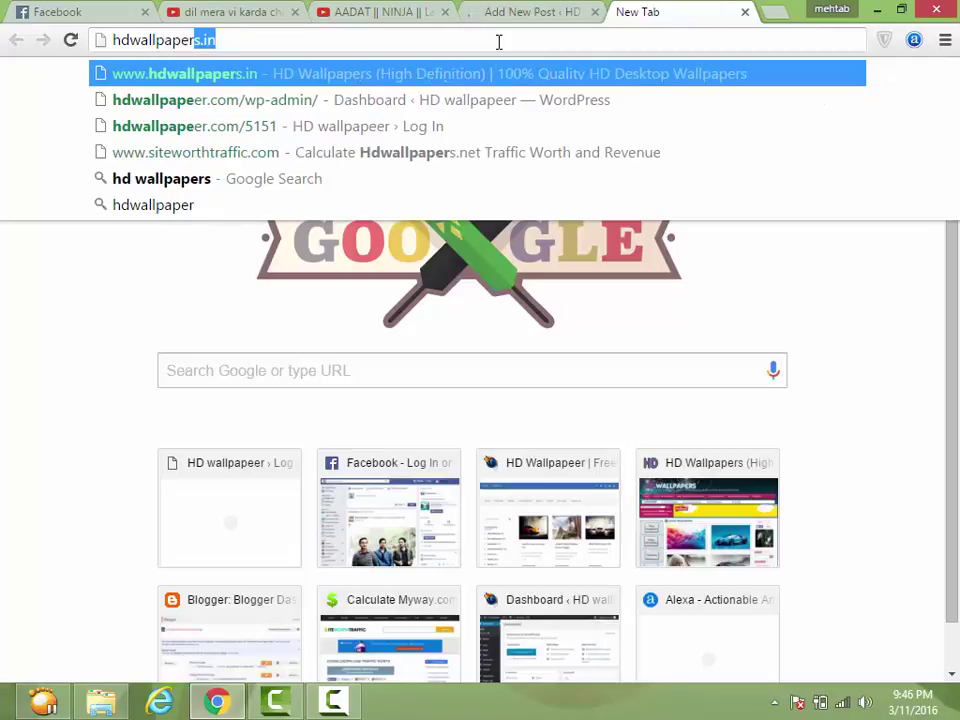
key("Return")
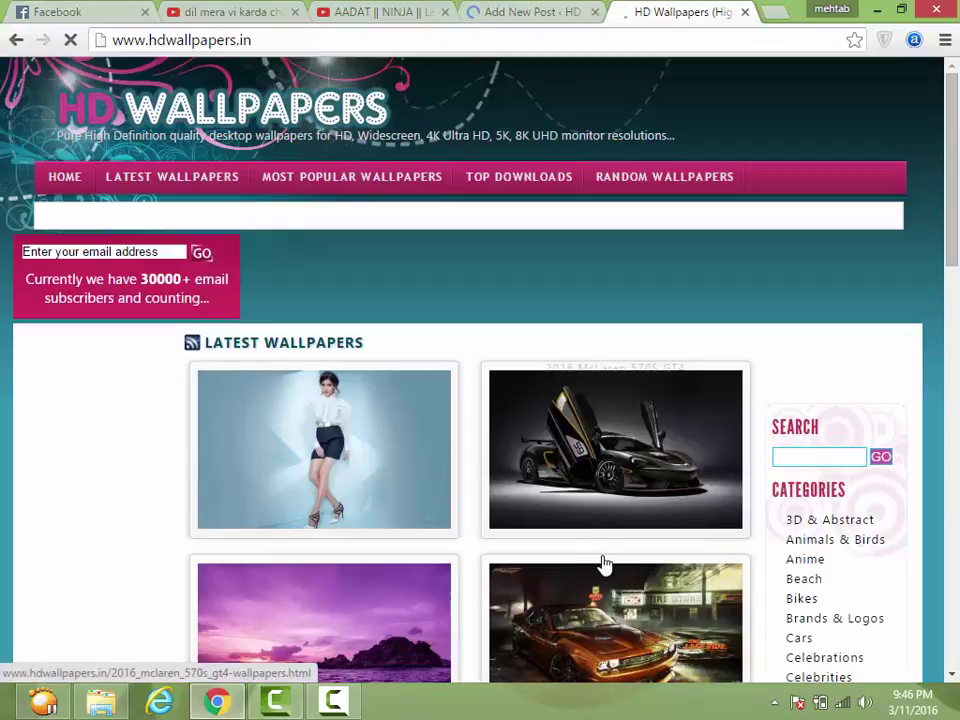
left_click(605, 545)
scroll(605, 545, "down", 5)
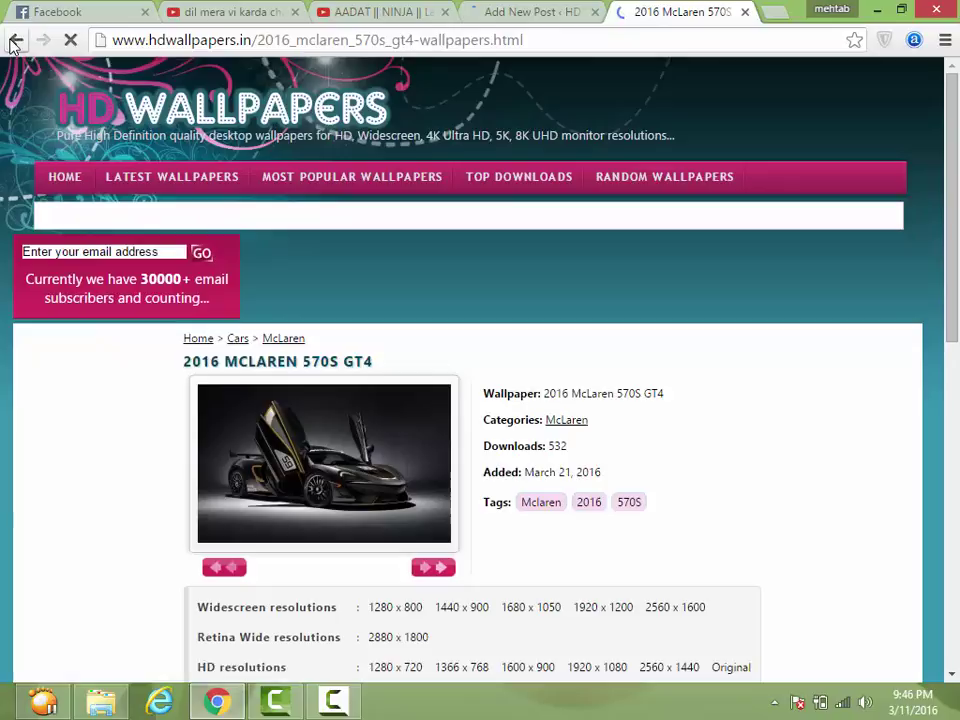
left_click(16, 40)
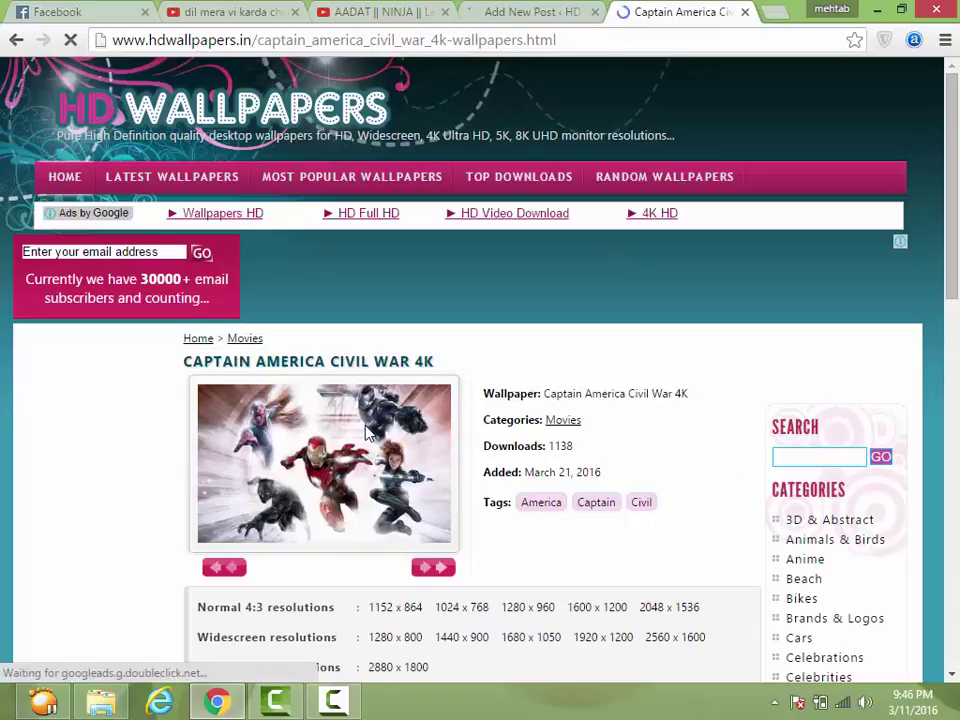
Open the Captain America Civil War 4K wallpaper's wide image in its own tab and select the wallpaper's name on its page.
left_click(367, 432)
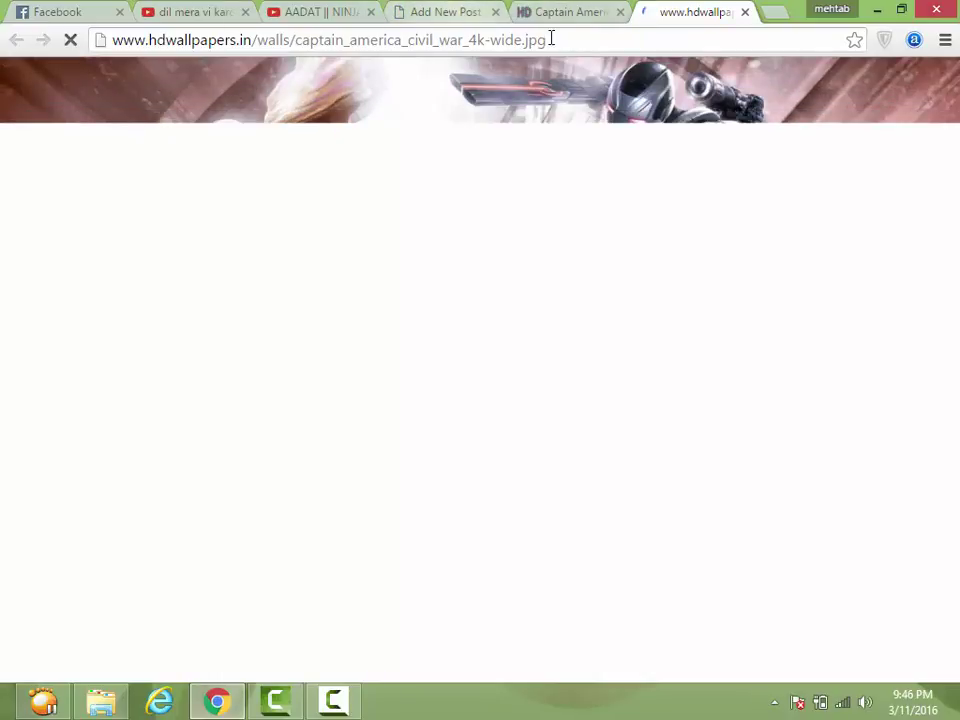
left_click(443, 10)
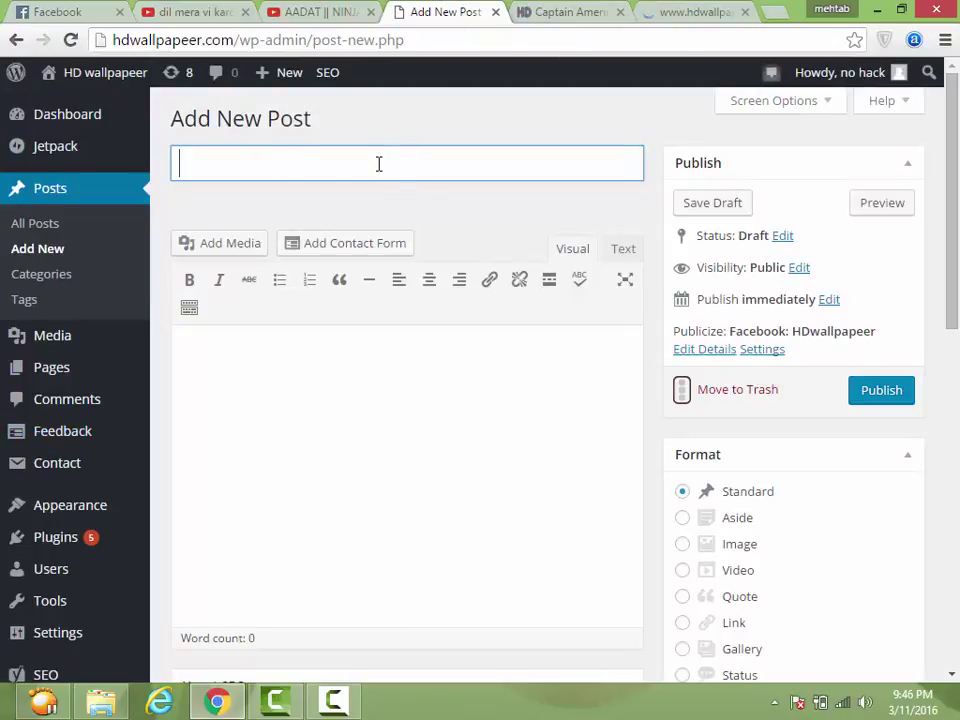
left_click(517, 12)
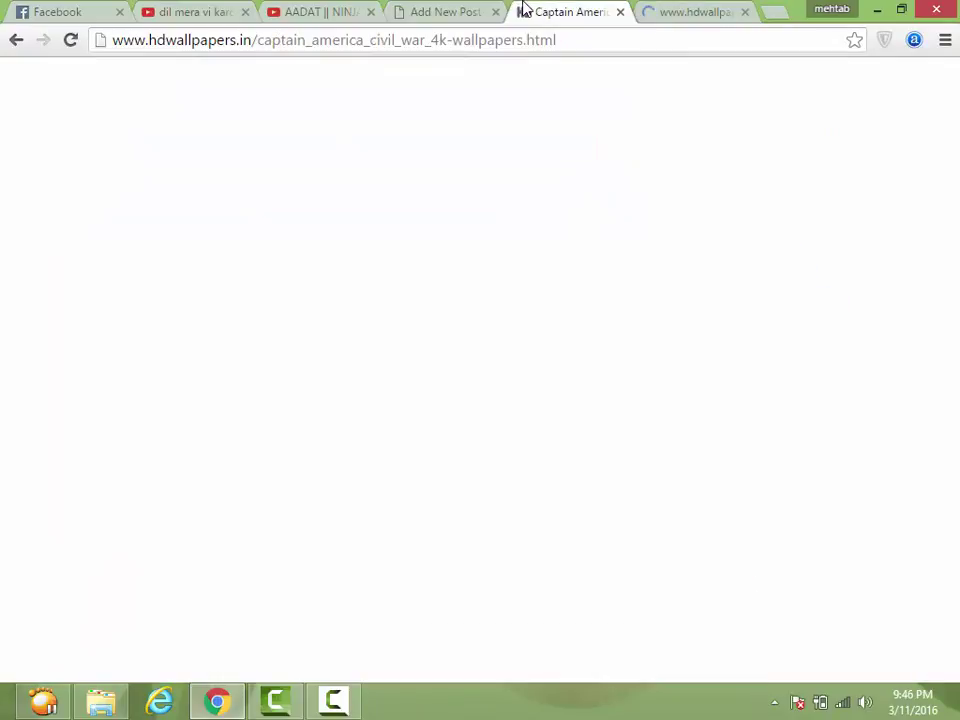
left_click_drag(682, 393, 543, 398)
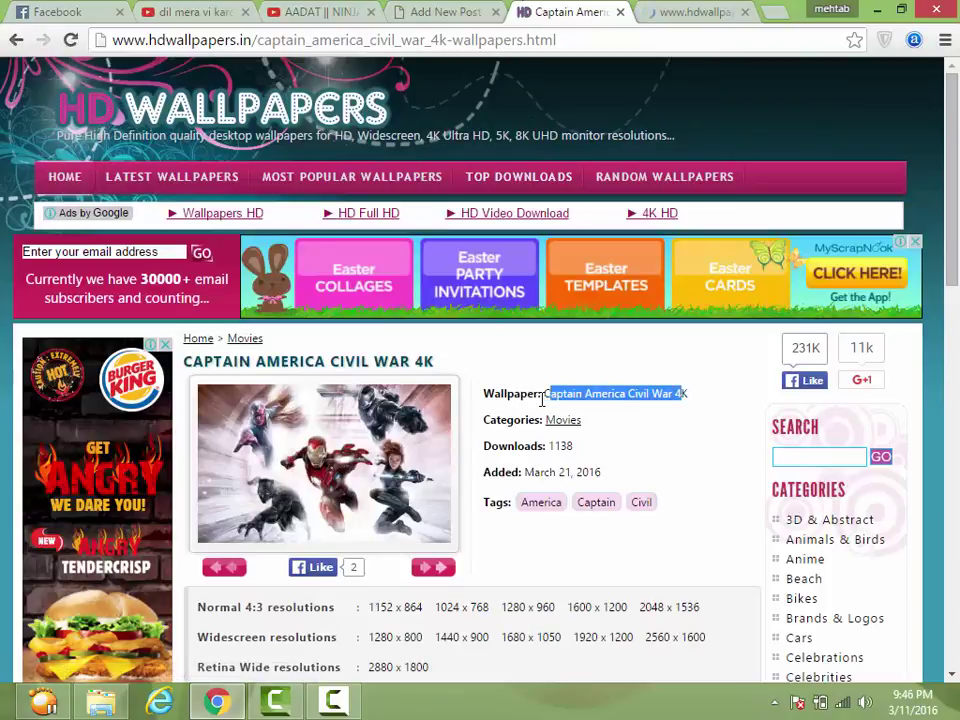
Examine the new post's Categories, Yoast SEO and Tags sections alongside the category and tags on the wallpaper's page.
left_click(316, 12)
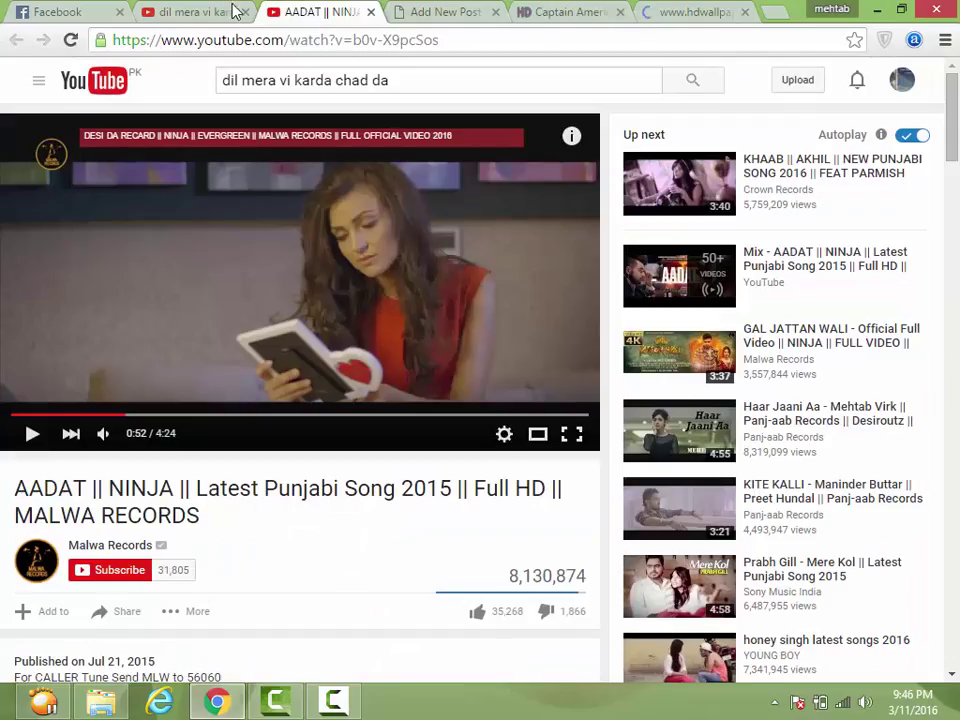
left_click(414, 10)
scroll(785, 538, "down", 4)
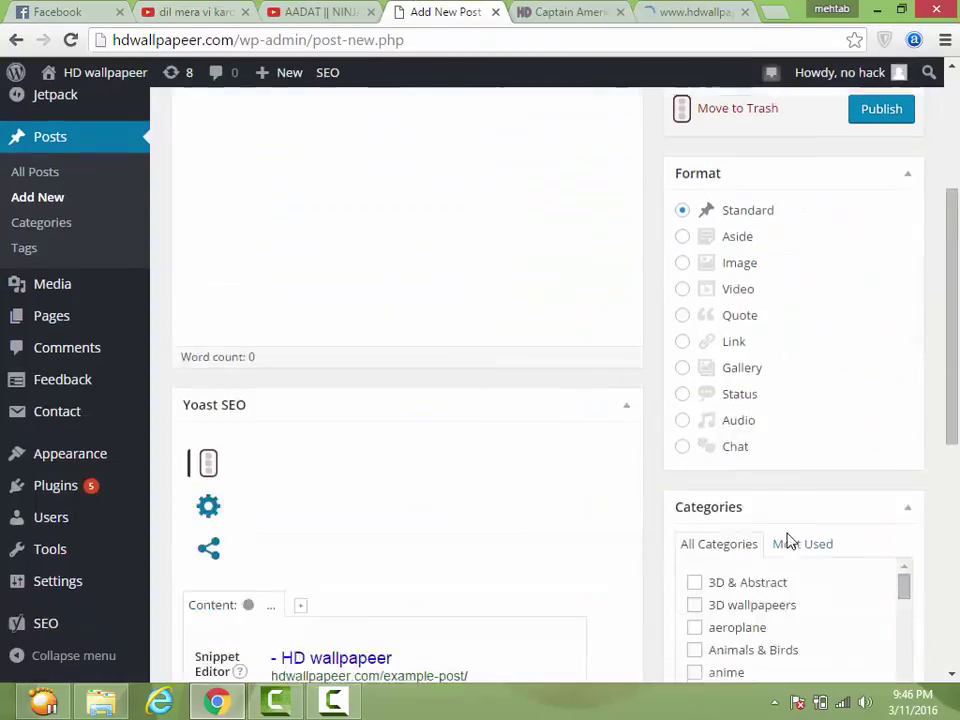
scroll(785, 538, "down", 2)
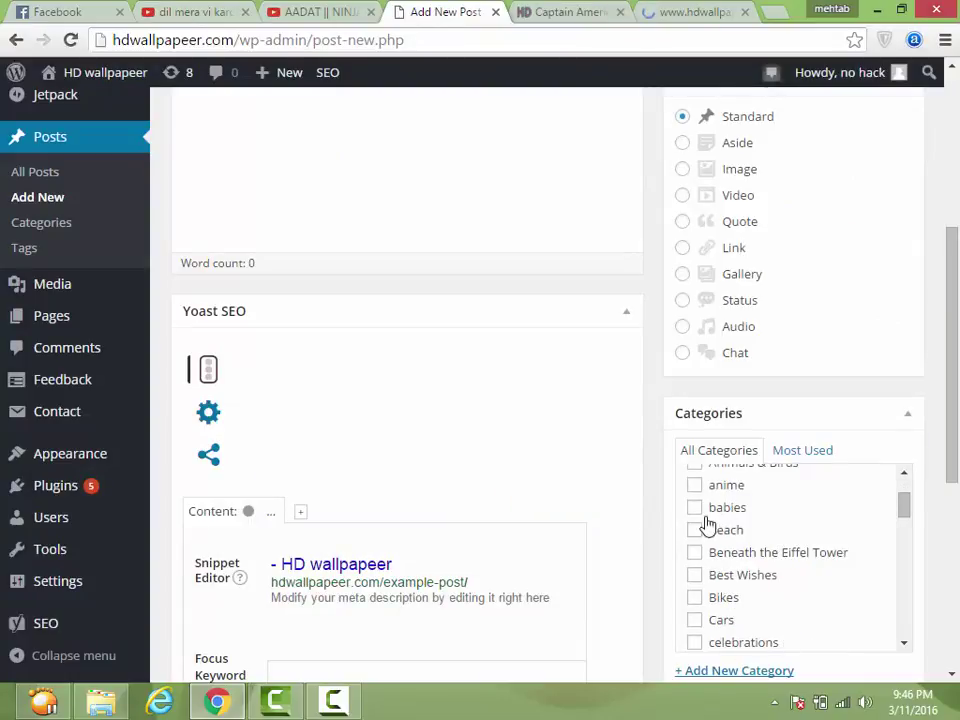
left_click(570, 12)
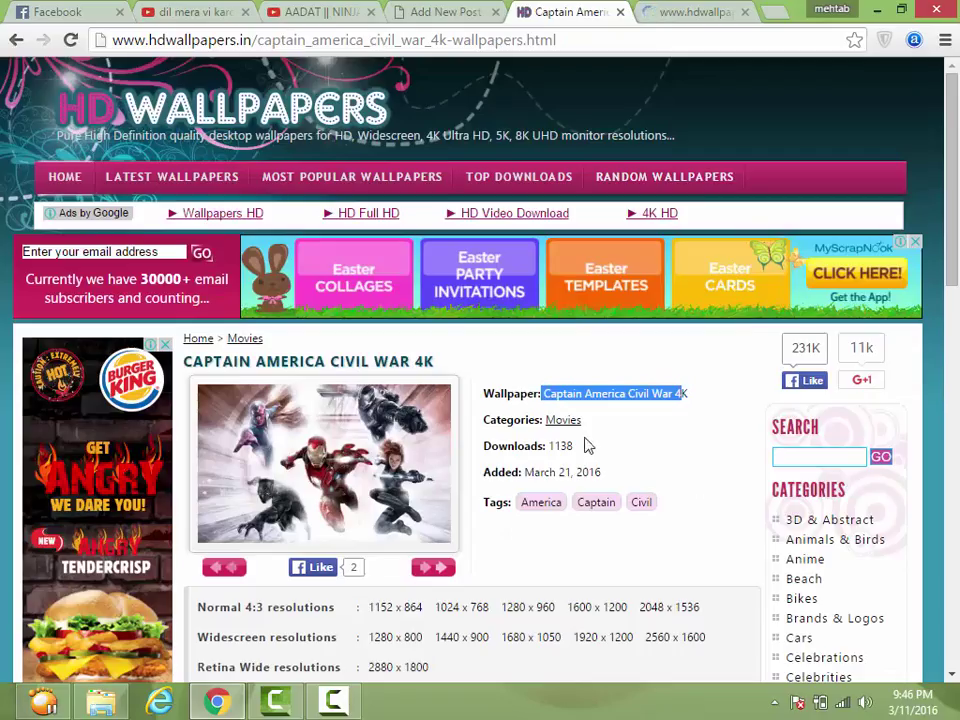
left_click(469, 14)
scroll(789, 557, "down", 3)
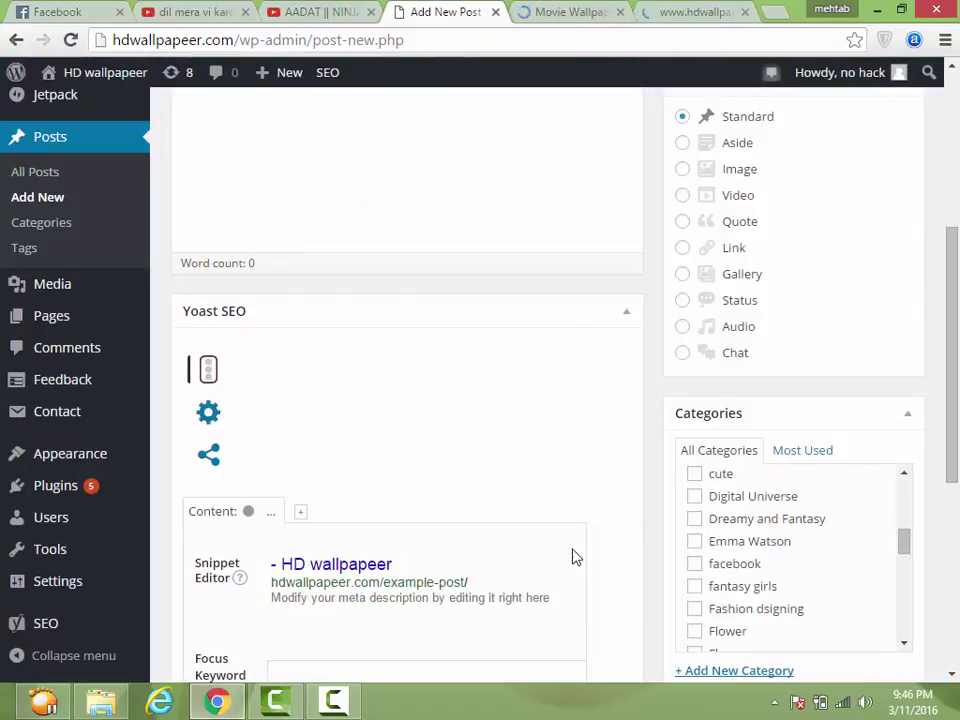
scroll(624, 277, "down", 3)
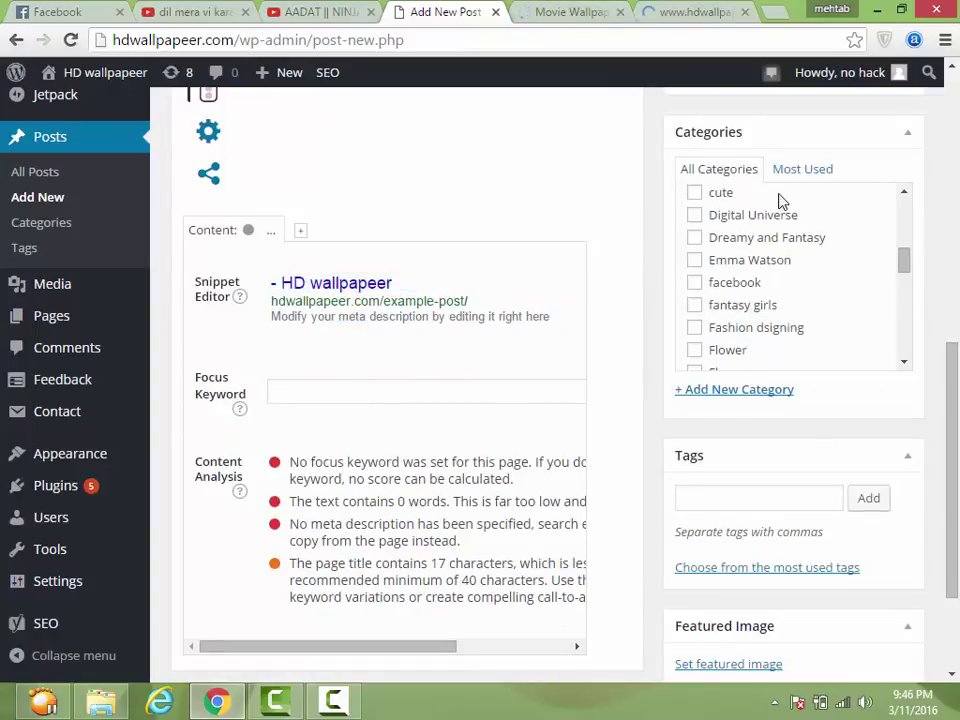
left_click(778, 12)
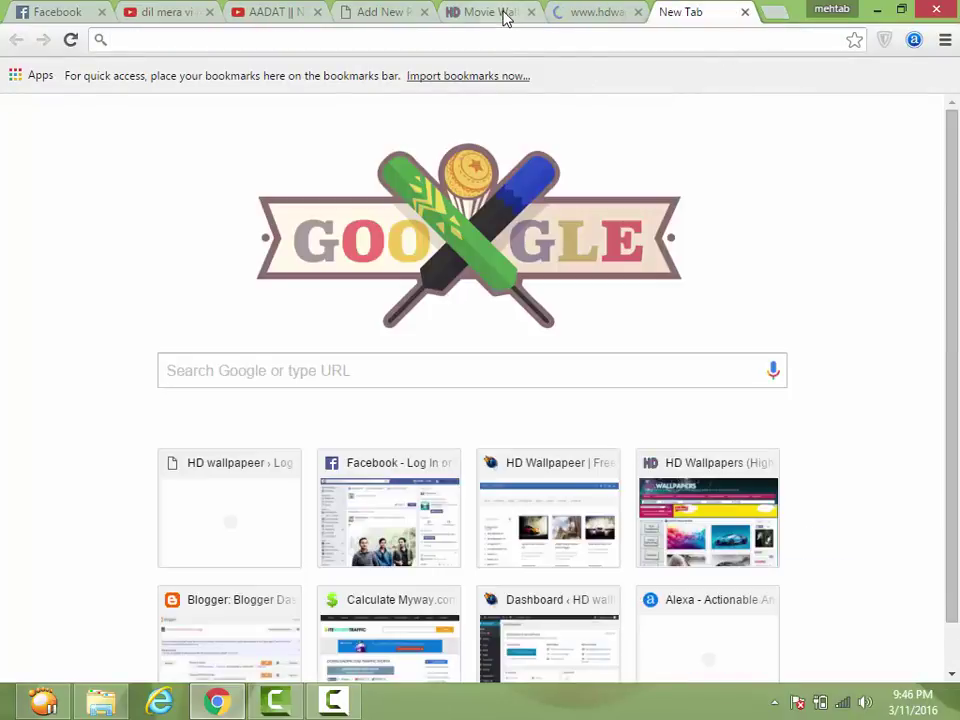
left_click(490, 12)
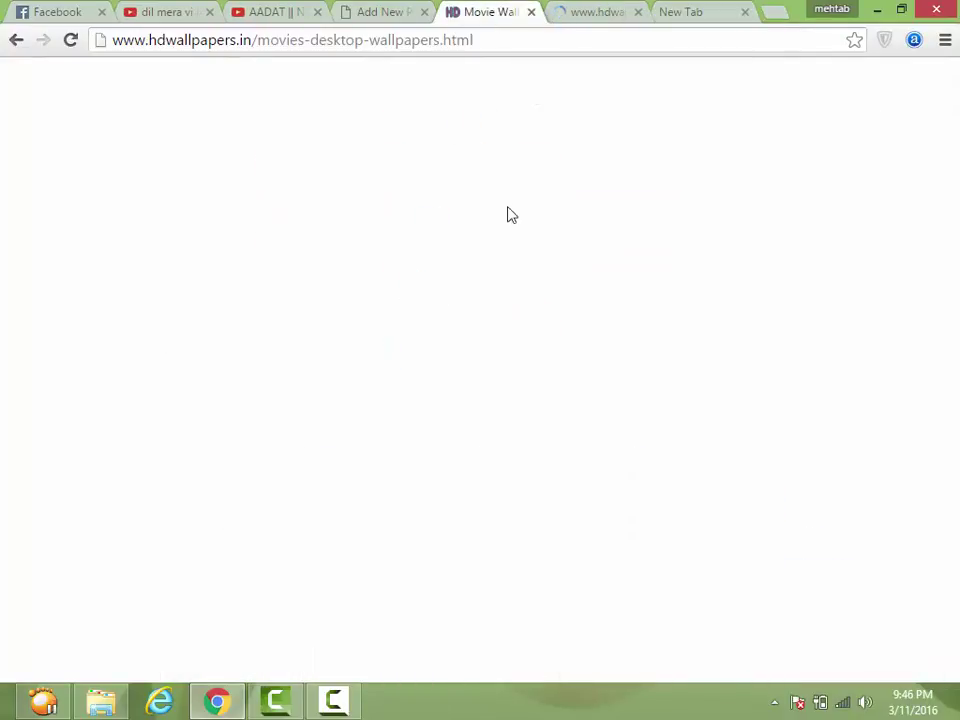
left_click(368, 10)
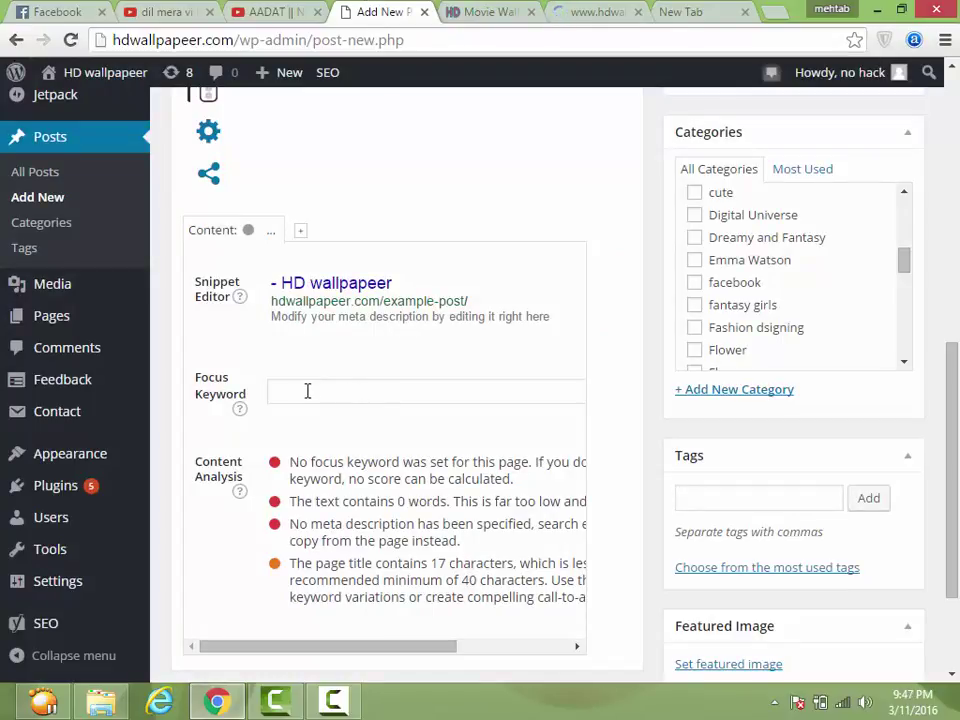
Look over the new post form from its title and content areas down to the Yoast SEO, Tags and Featured Image sections.
scroll(320, 298, "up", 10)
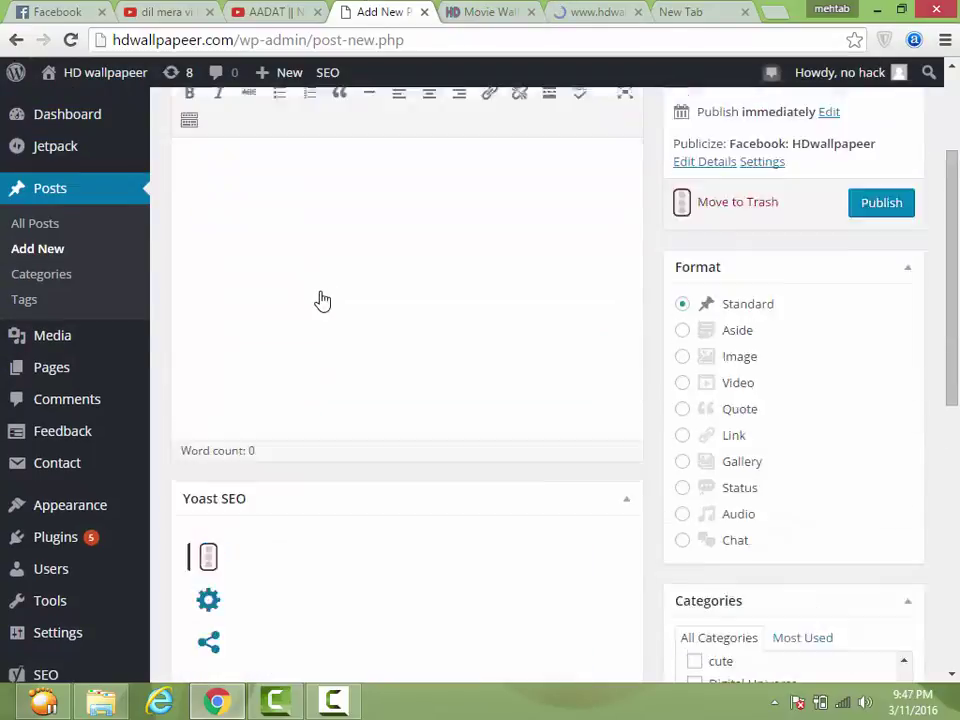
scroll(321, 305, "down", 10)
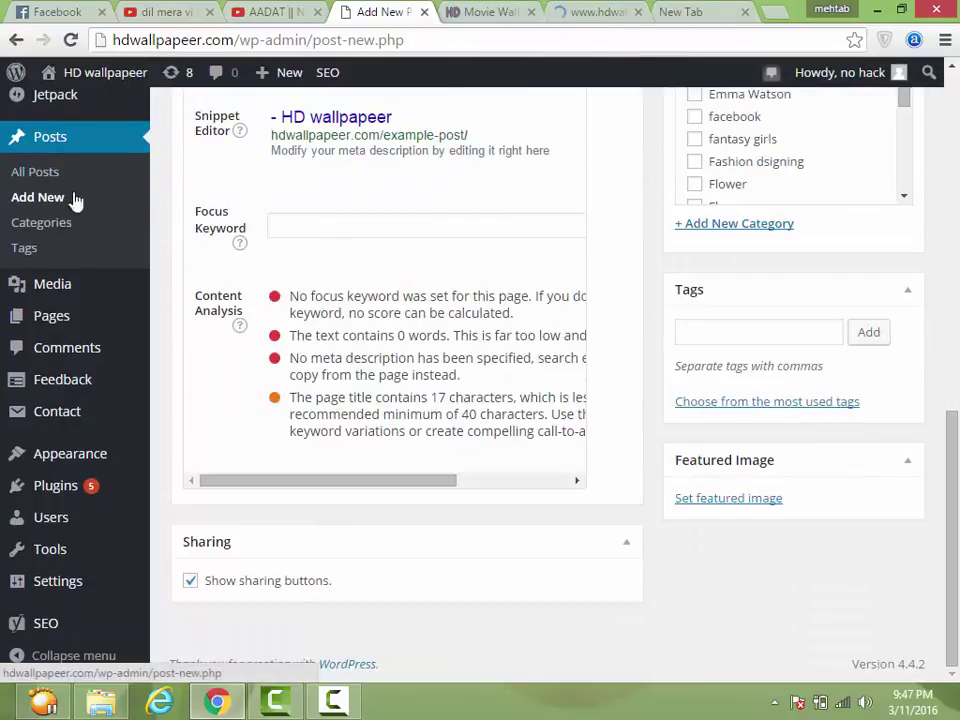
scroll(331, 160, "up", 10)
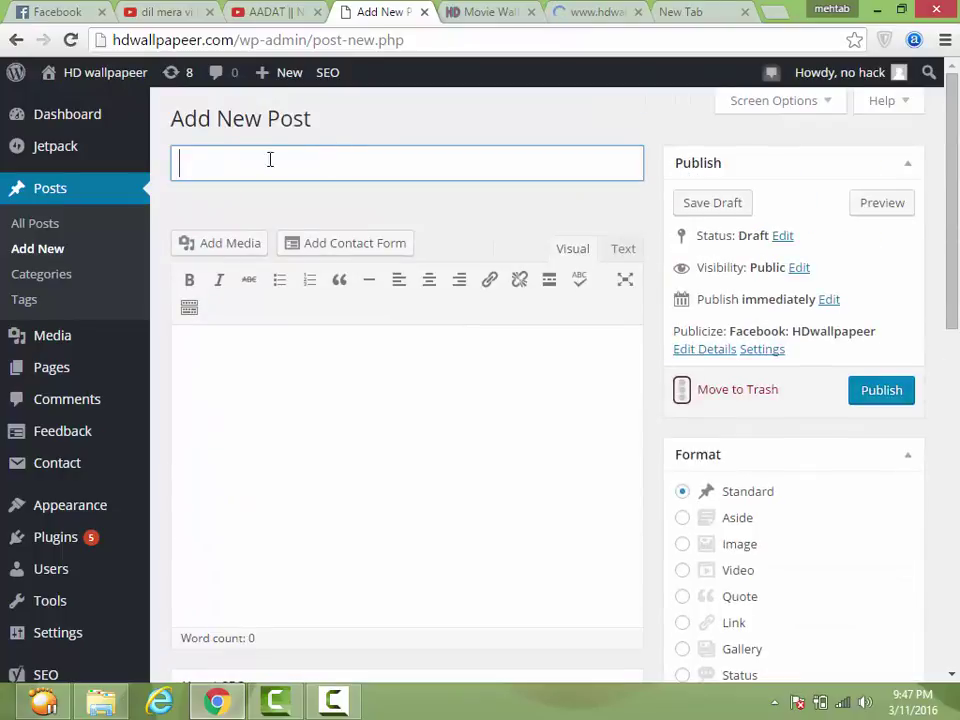
left_click_drag(170, 125, 324, 118)
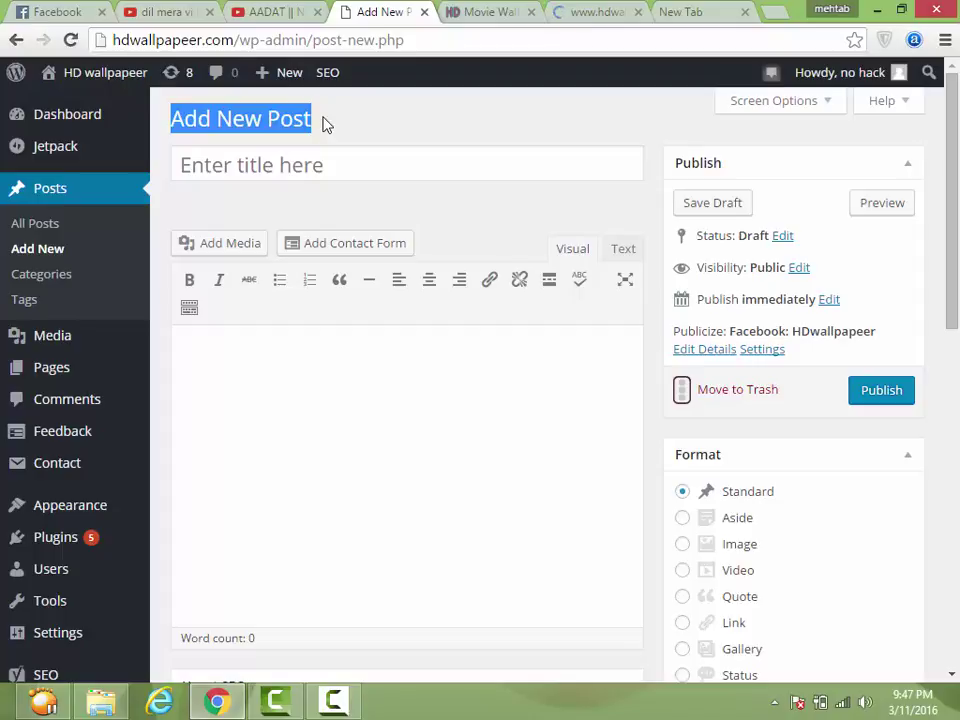
scroll(319, 132, "down", 8)
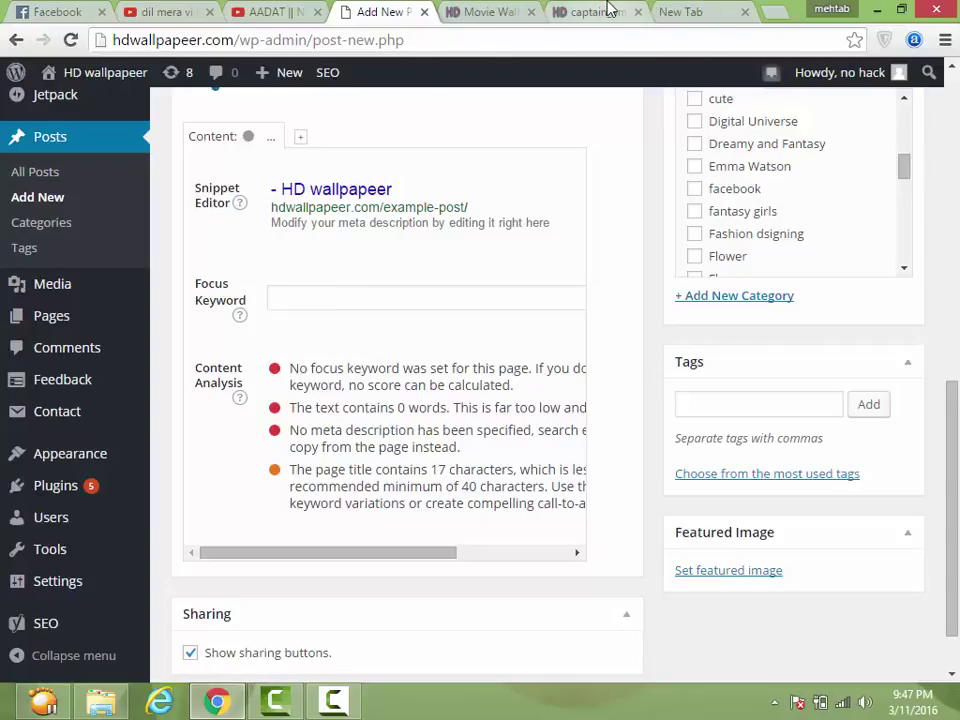
Save the Captain America Civil War wide image to the Desktop as the JPEG captain_america_civil_war_4k-wide.
left_click(610, 10)
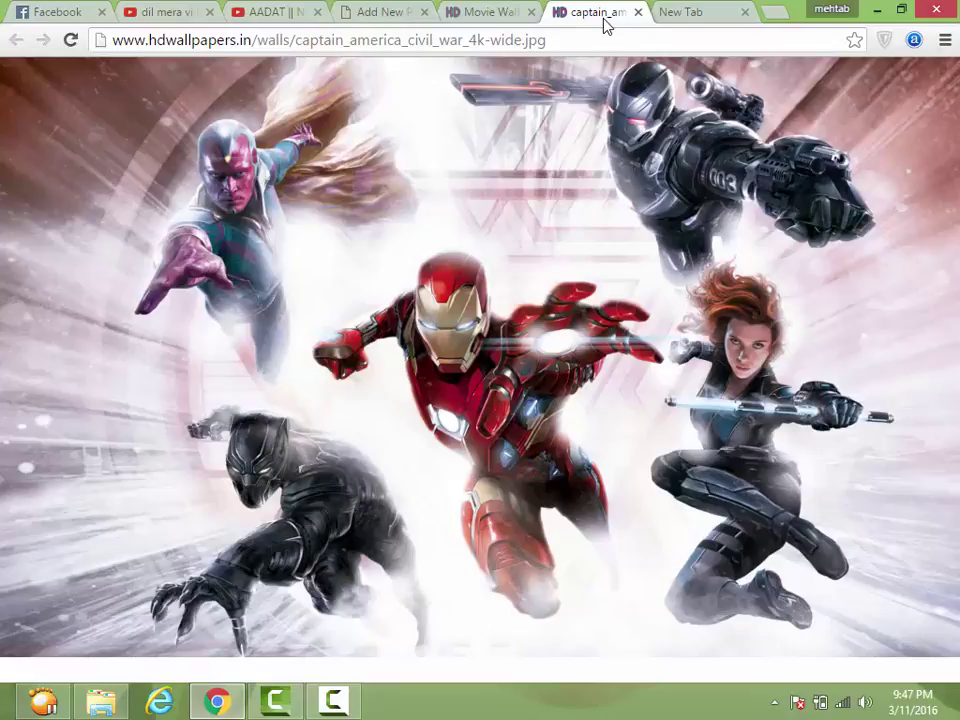
key("ctrl+s")
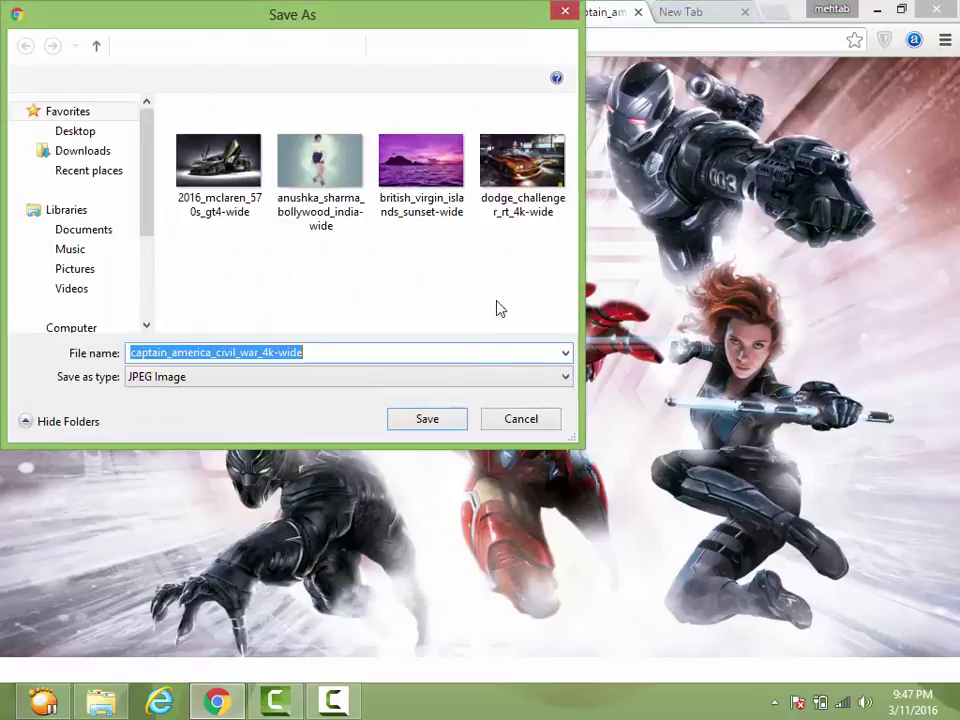
left_click(78, 133)
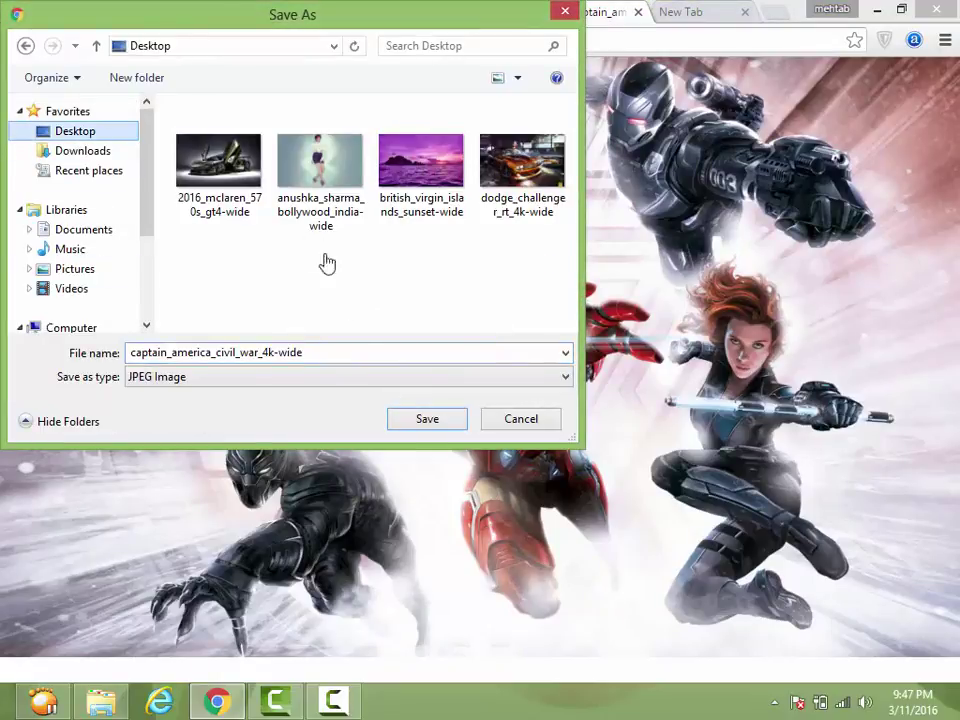
left_click(444, 422)
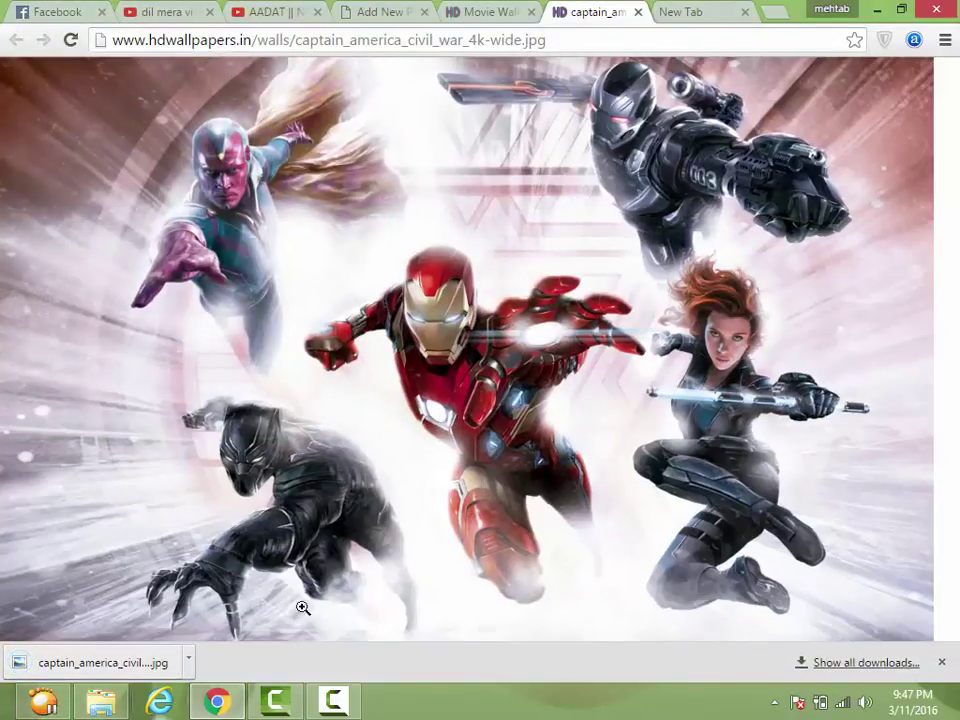
Examine the detailed file properties of the downloaded captain_america_civil_war_4k-wide image on the desktop, including its Copyright entry, without changing them.
left_click(694, 9)
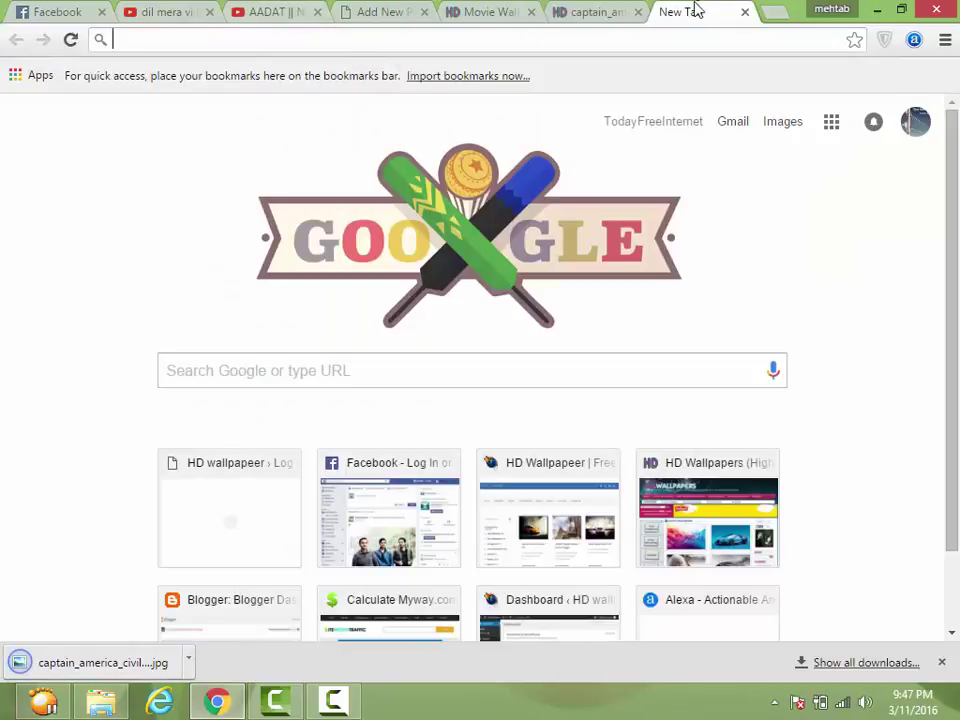
left_click(600, 11)
left_click(670, 9)
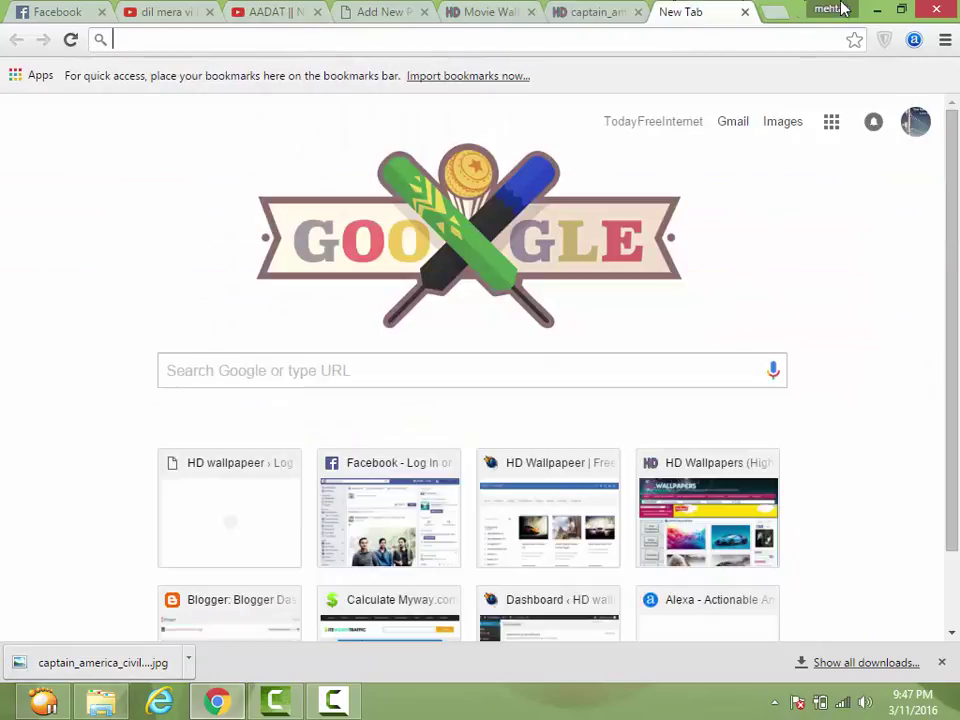
left_click(877, 9)
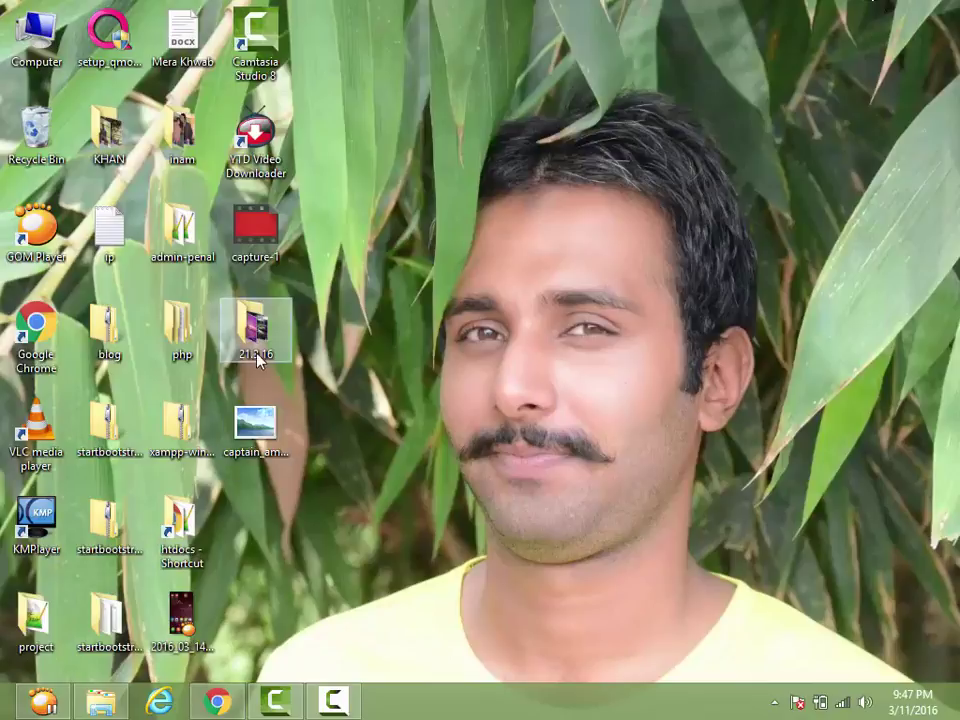
left_click(274, 452)
right_click(274, 452)
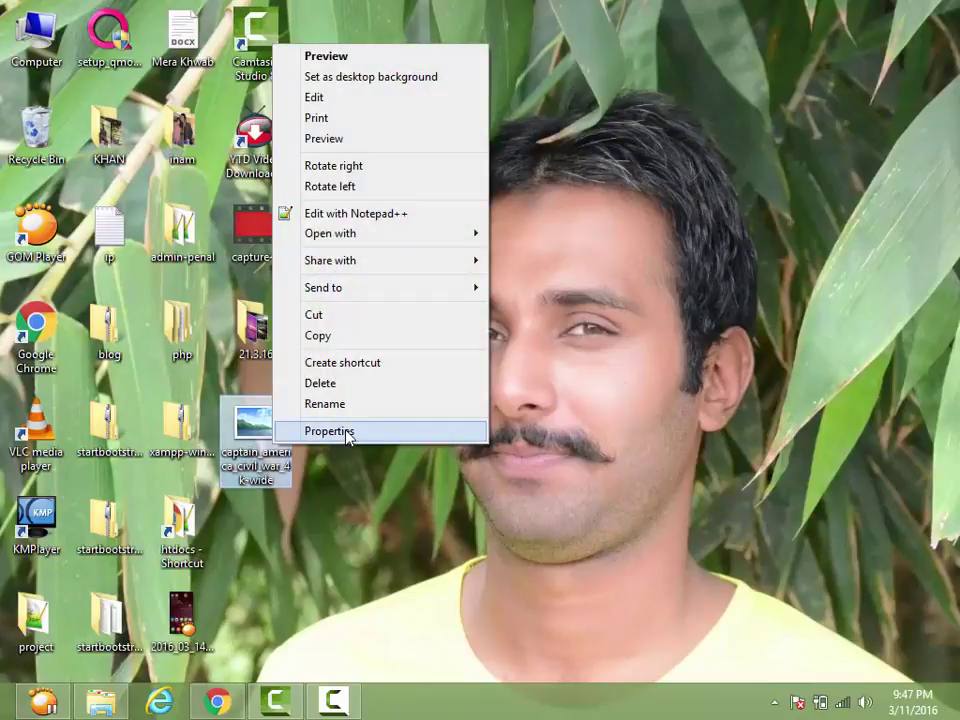
left_click(347, 435)
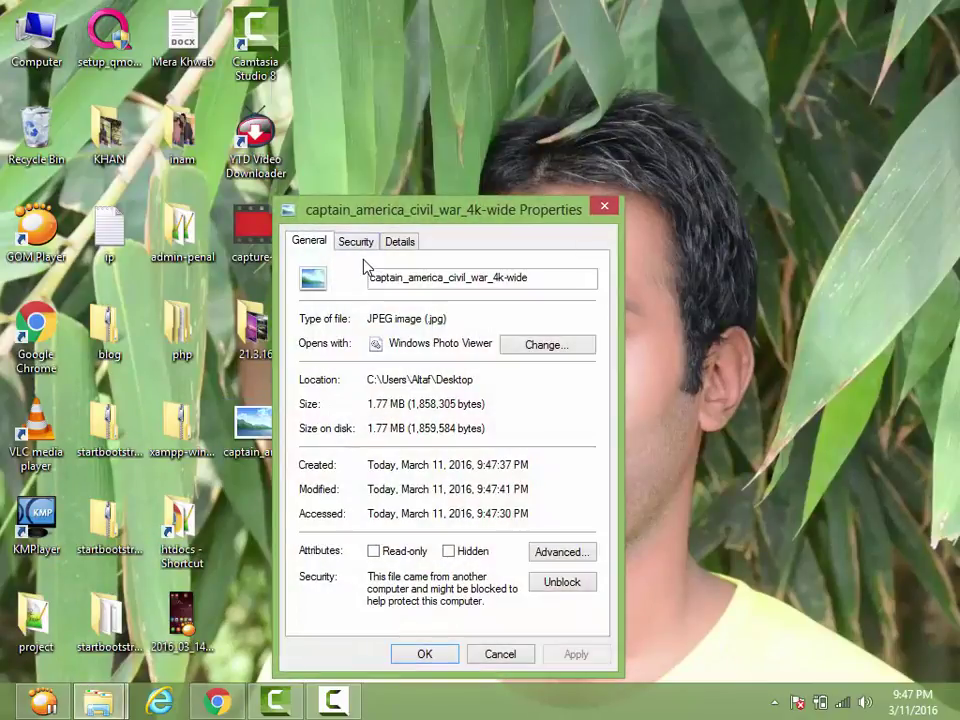
left_click(399, 242)
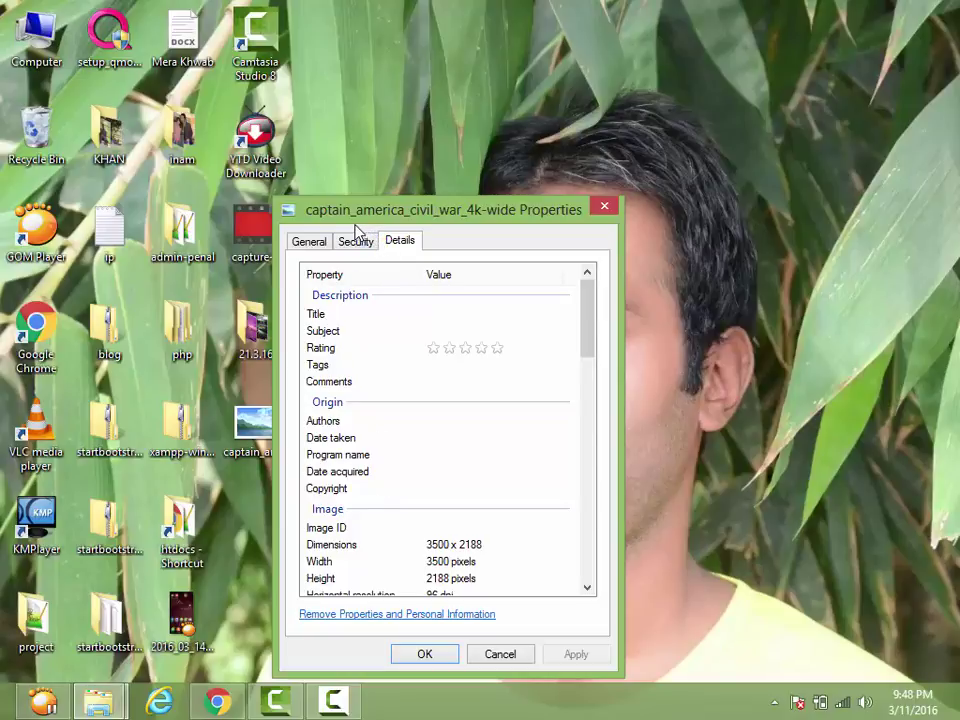
left_click_drag(310, 218, 360, 218)
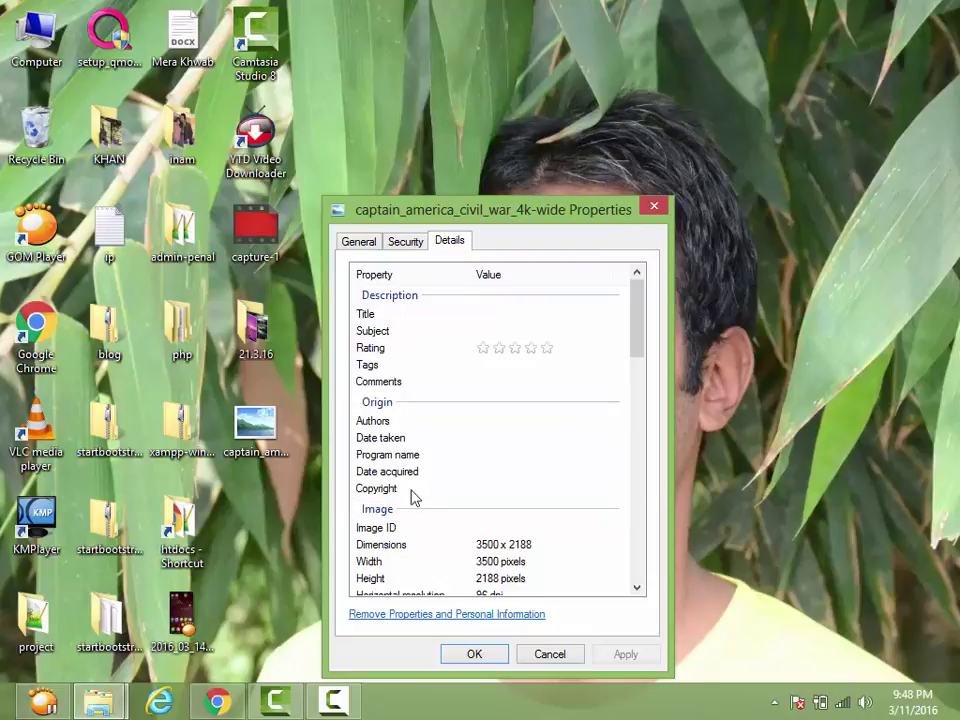
left_click(514, 488)
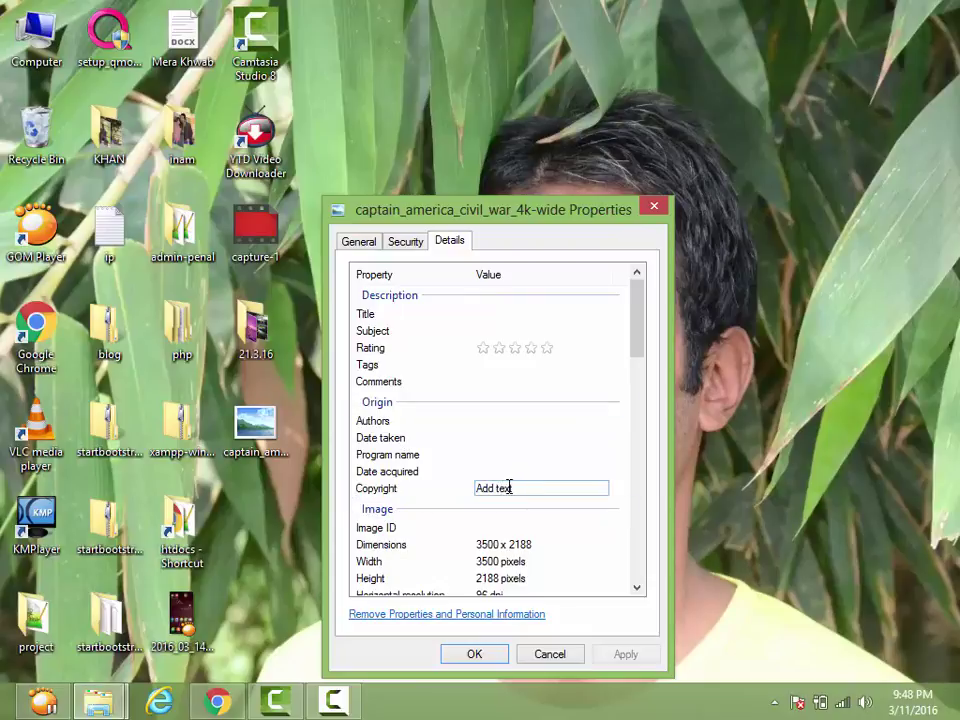
left_click(550, 655)
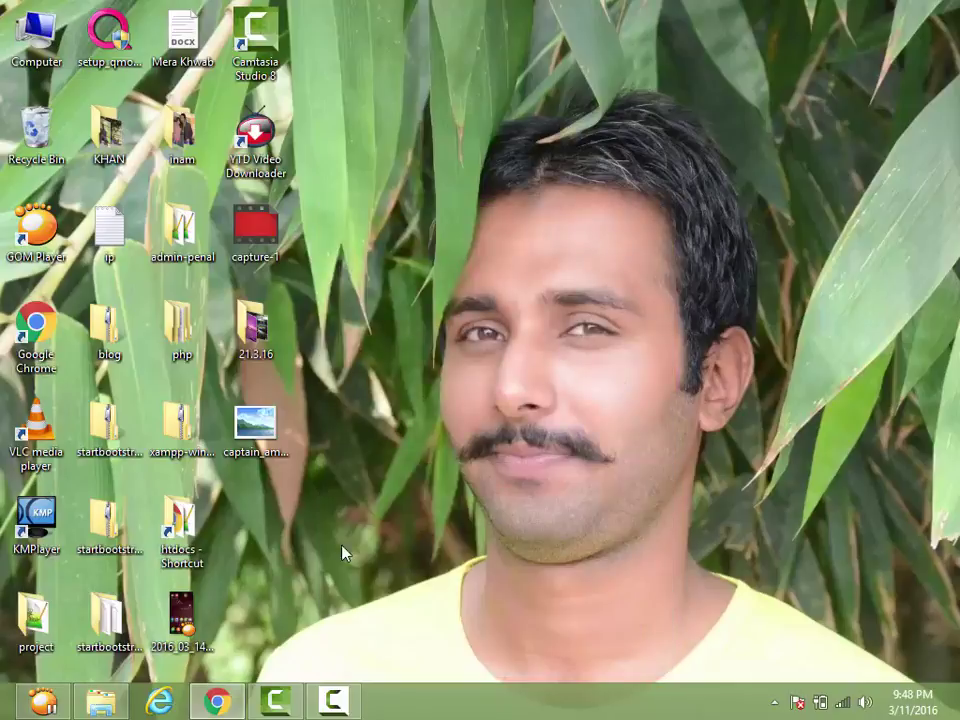
Return to Chrome and open the online image editor at pixlr.com/express in the empty tab.
left_click(216, 702)
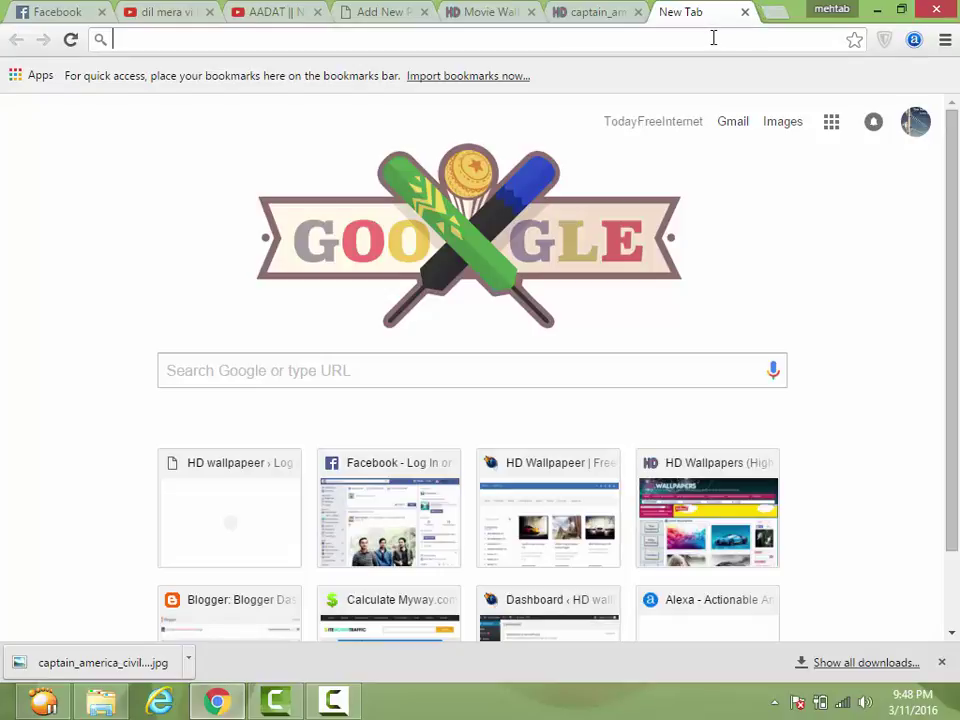
type("pix")
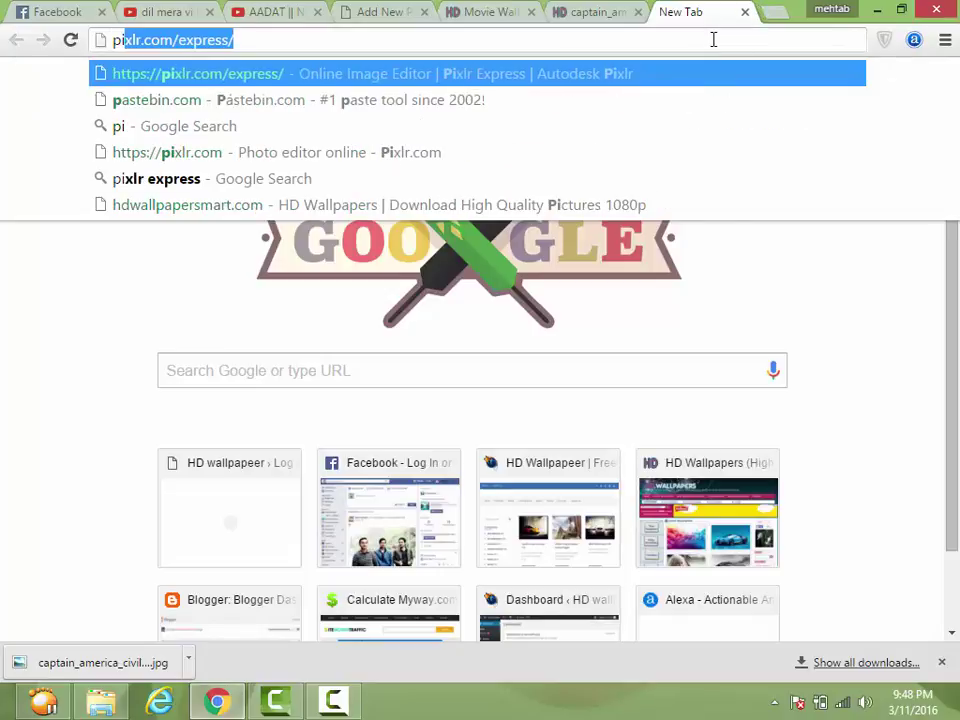
type("lr")
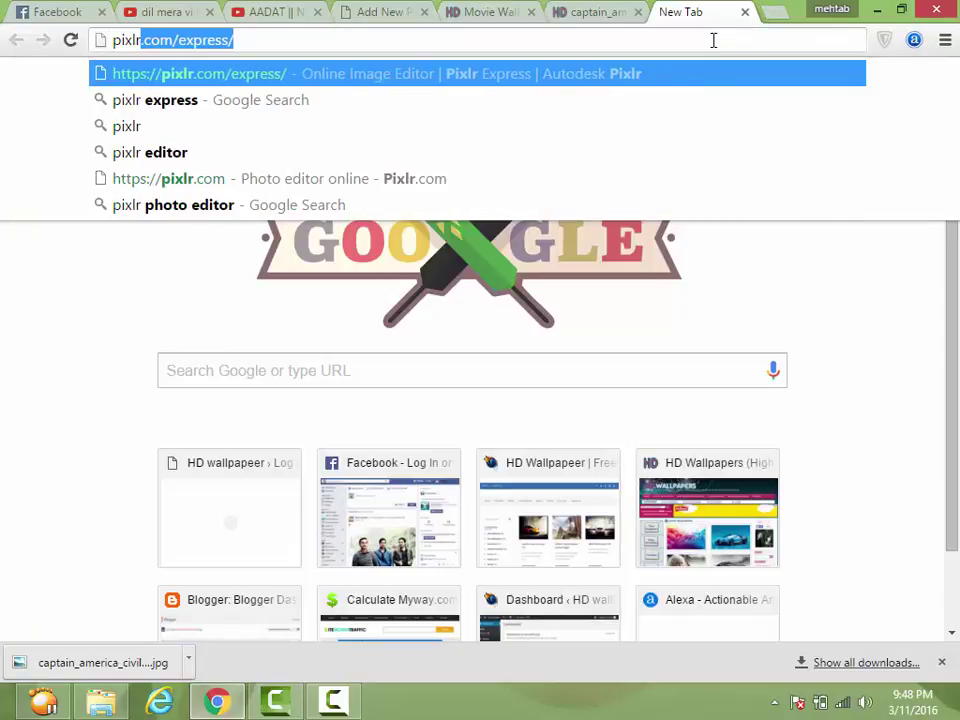
key("Return")
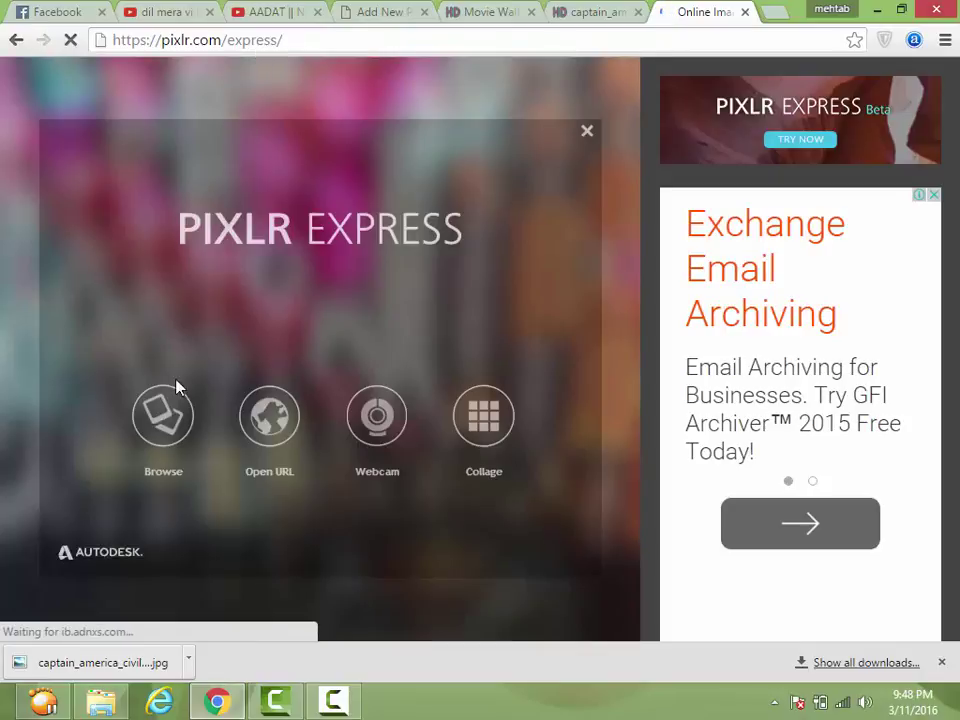
Load captain_america_civil_war_4k-wide from the Desktop folder into the image editor.
left_click(167, 414)
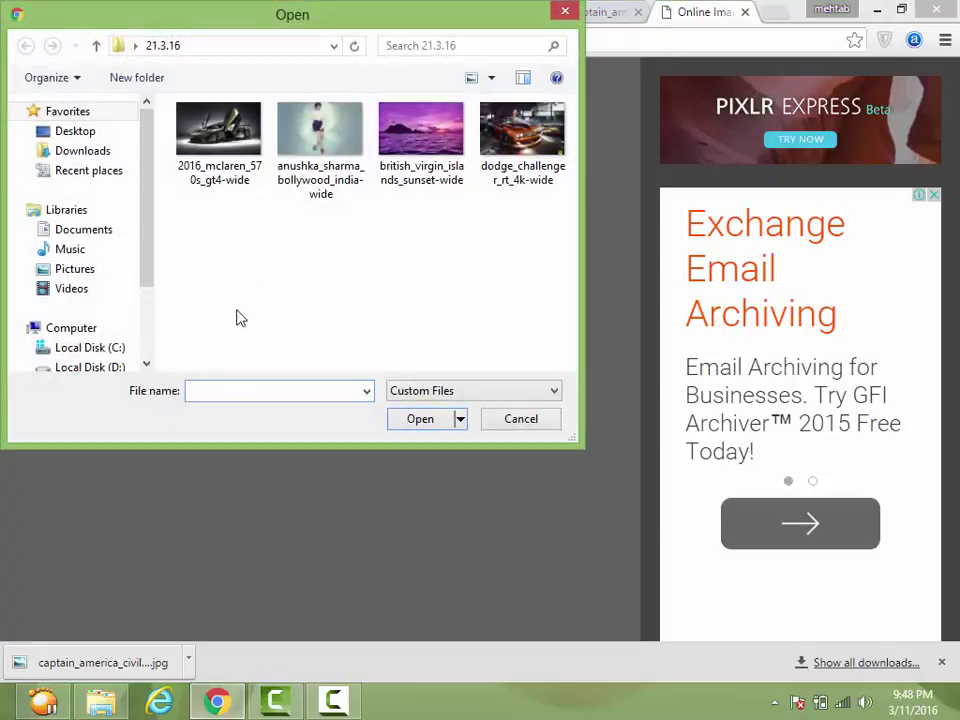
left_click(88, 133)
scroll(330, 234, "down", 5)
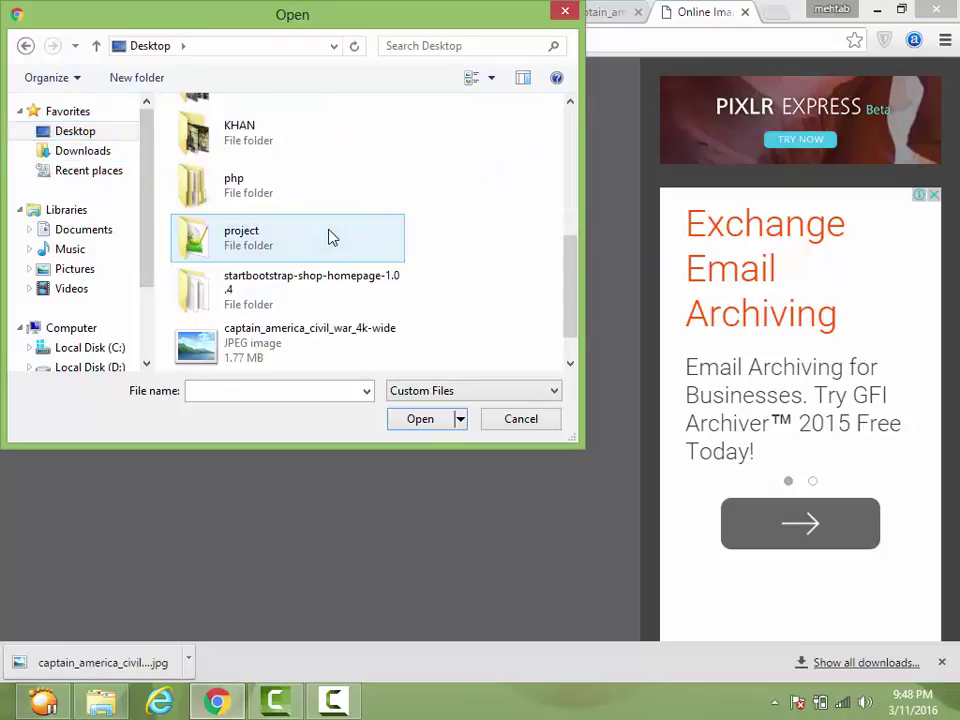
double_click(304, 310)
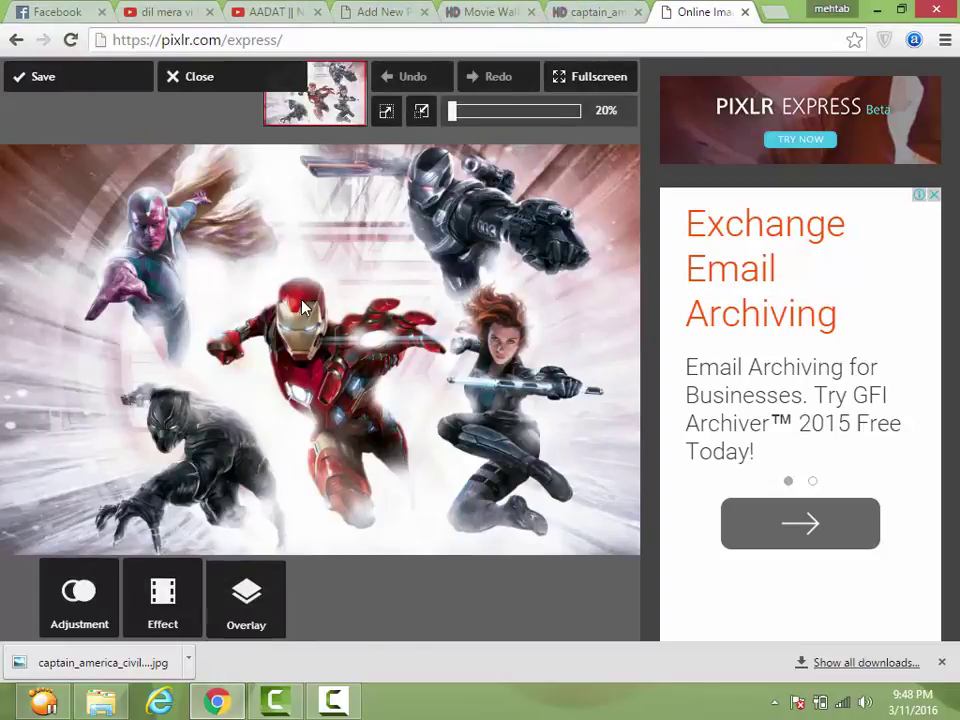
Flip the wallpaper image horizontally and apply the Auto Fix adjustment to it.
left_click(82, 588)
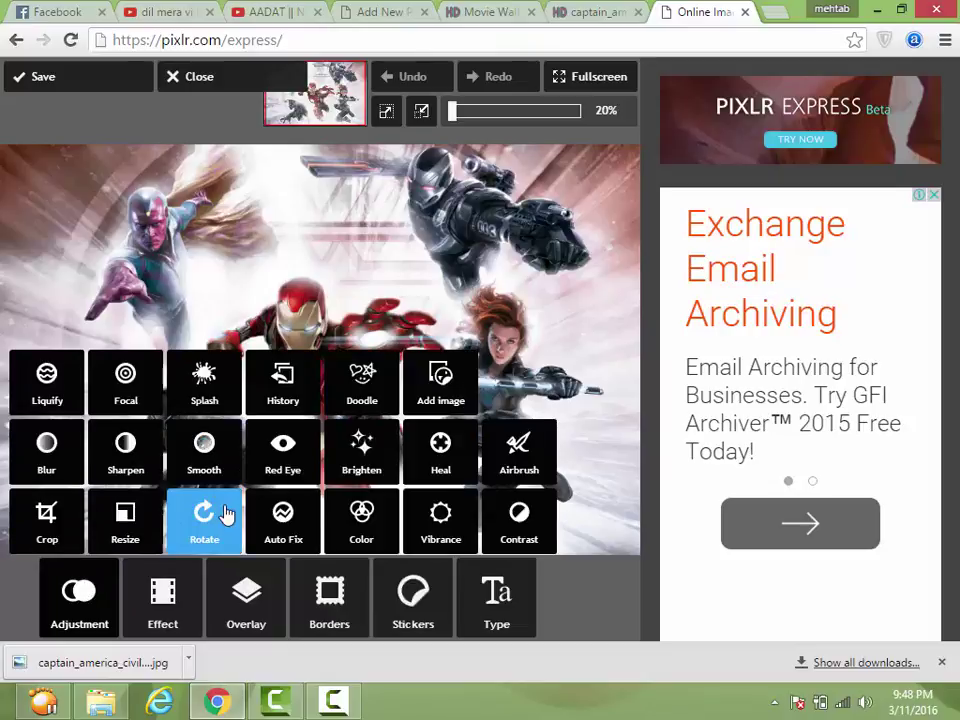
left_click(225, 513)
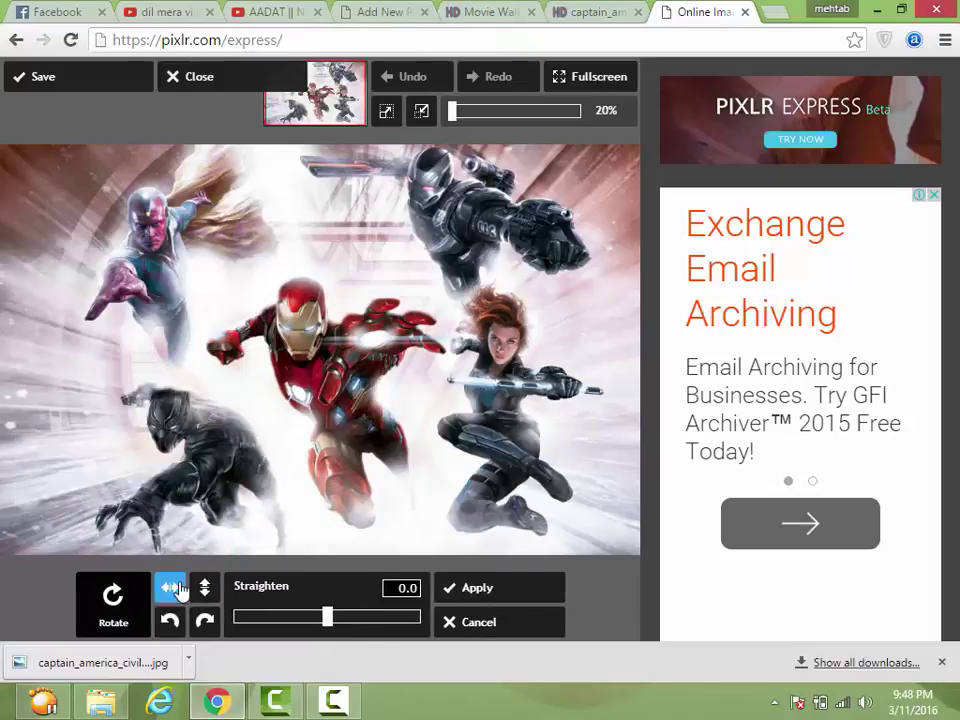
left_click(172, 588)
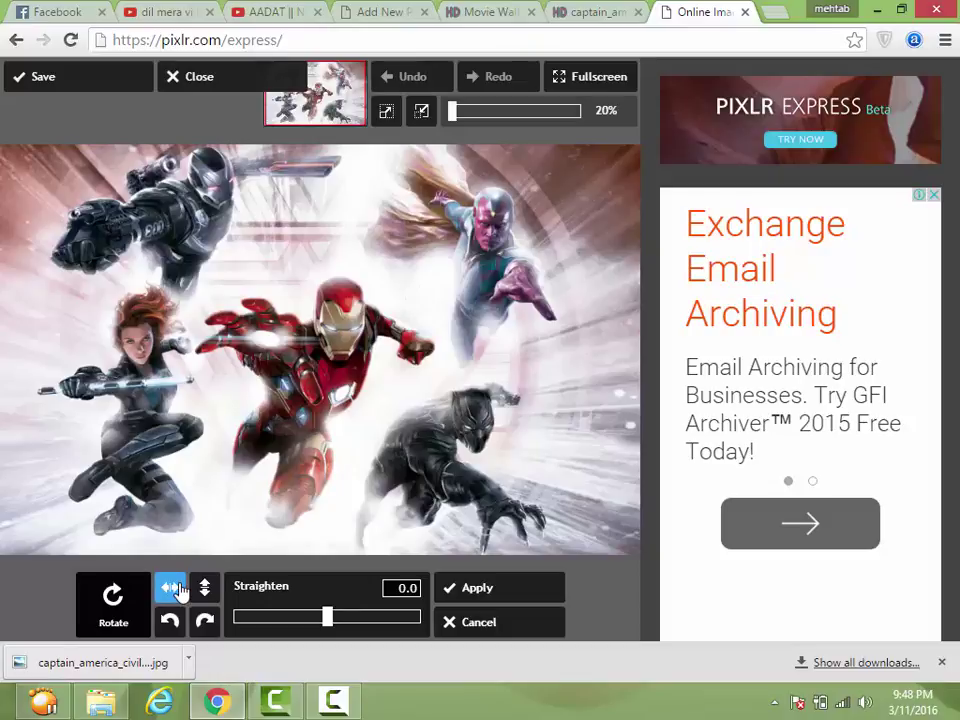
left_click(490, 589)
left_click(284, 518)
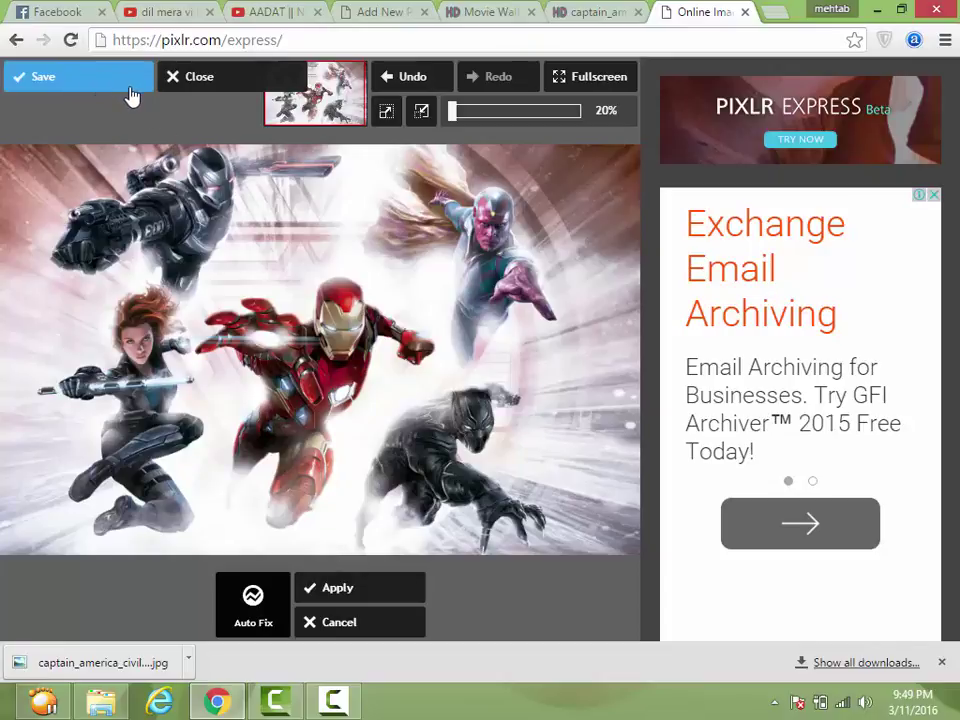
left_click(335, 588)
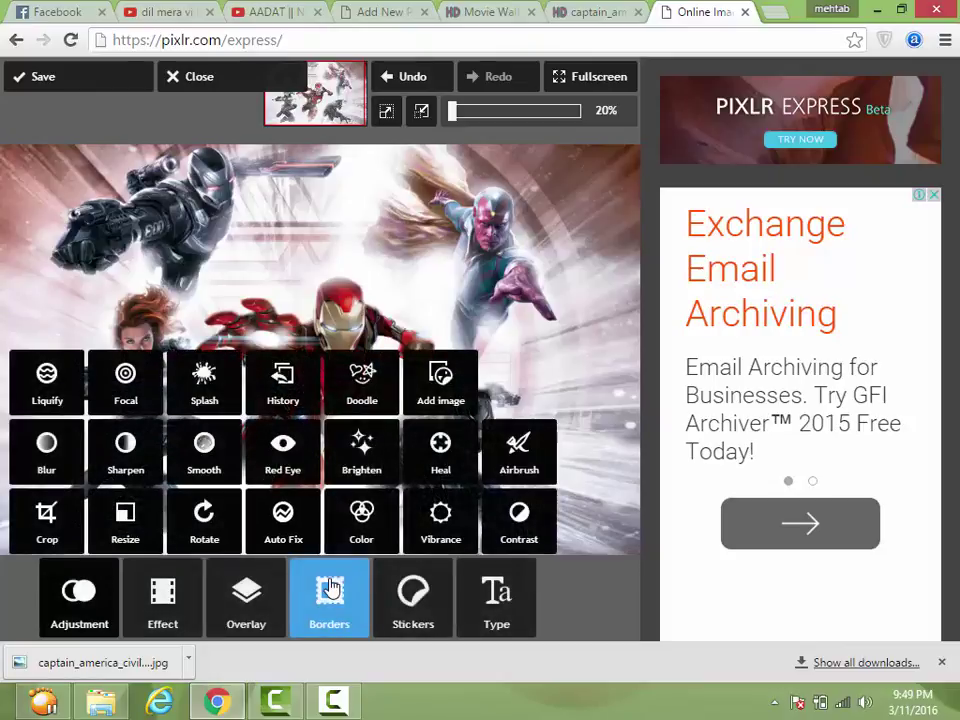
Apply the Ingrid effect from the Subtle group to the wallpaper with an amount of 100.
left_click(177, 598)
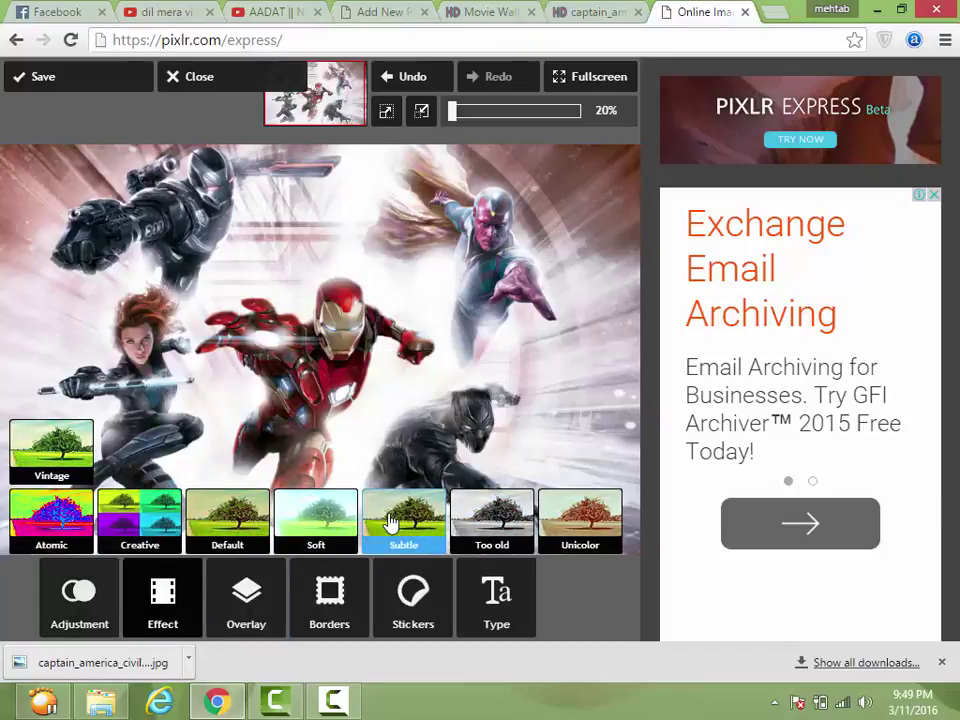
left_click(390, 524)
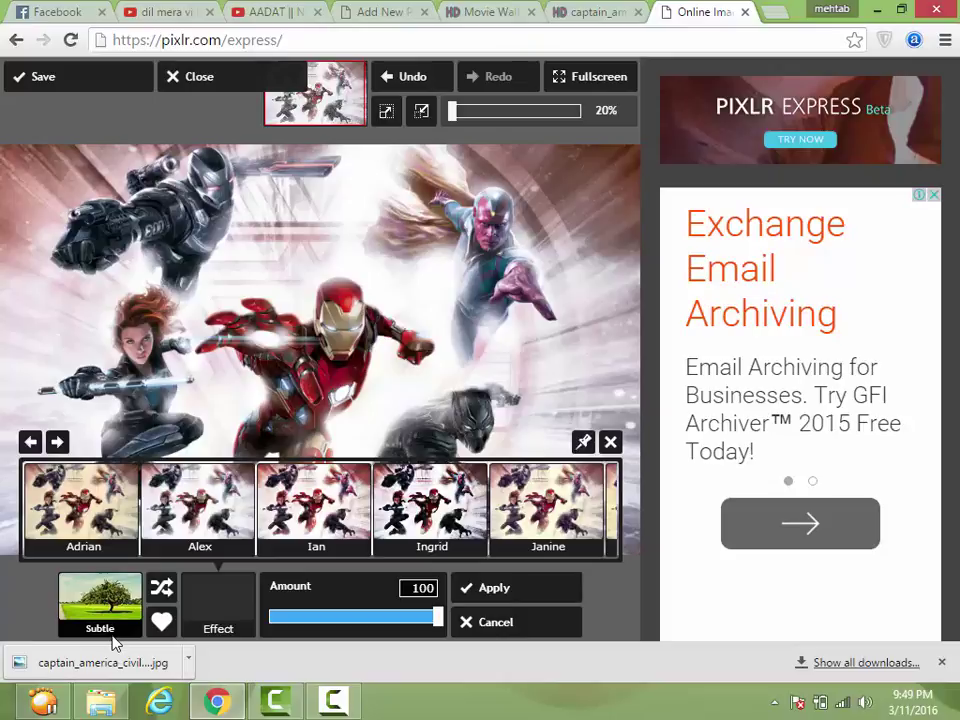
left_click(430, 497)
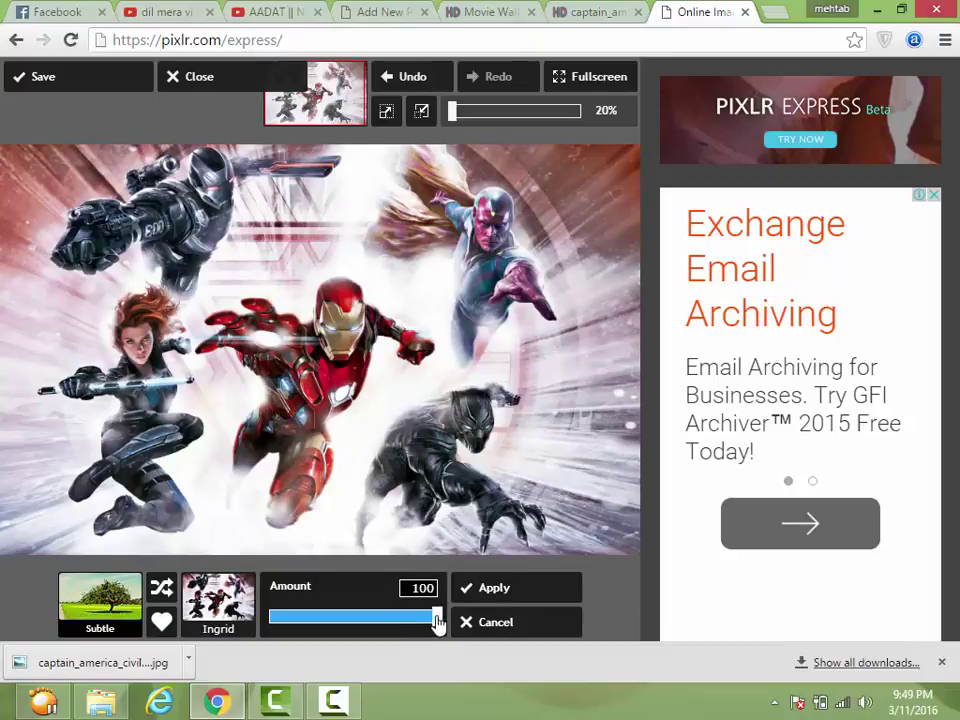
left_click_drag(437, 617, 467, 621)
left_click(486, 585)
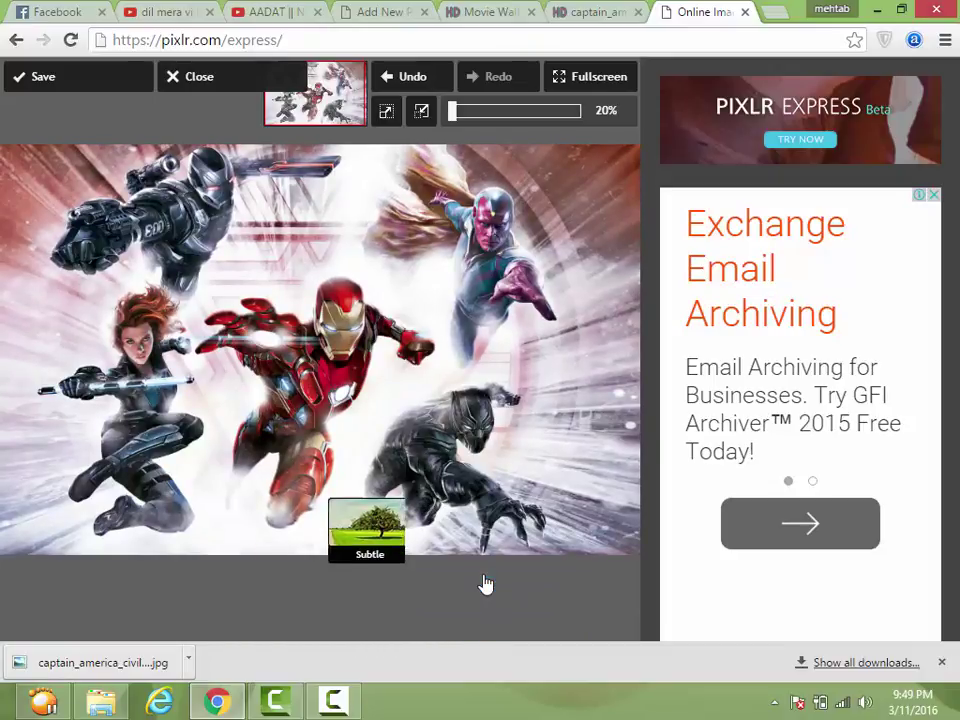
Save the edited wallpaper to the Desktop as JPEG captain_america_civil_war_4k-wide at quality 100, replacing the existing file, and check it there.
left_click(75, 73)
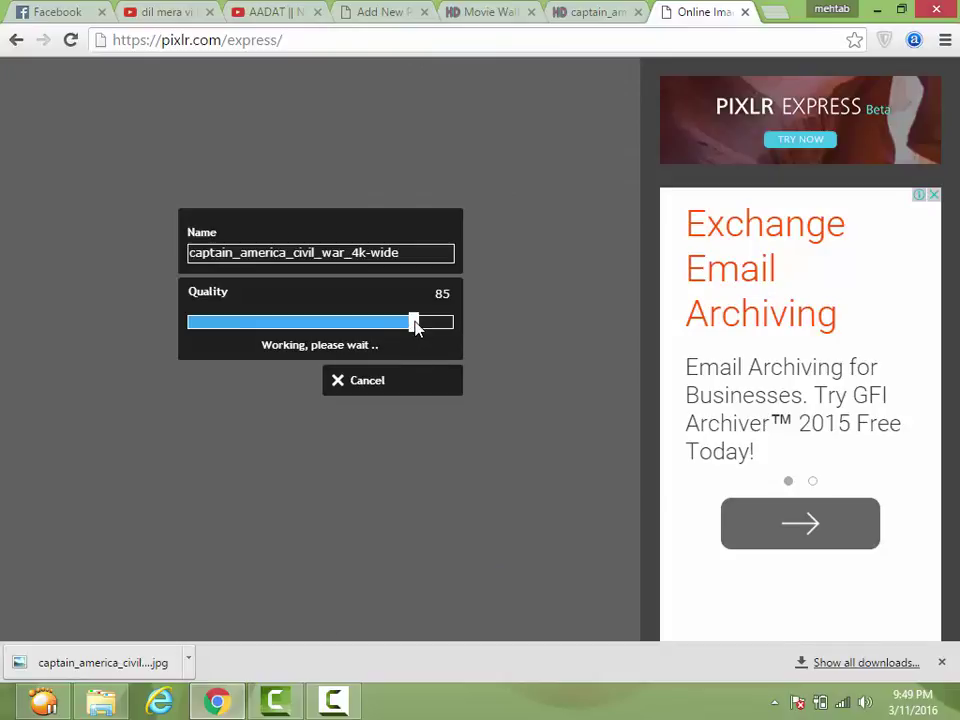
left_click_drag(426, 334, 486, 336)
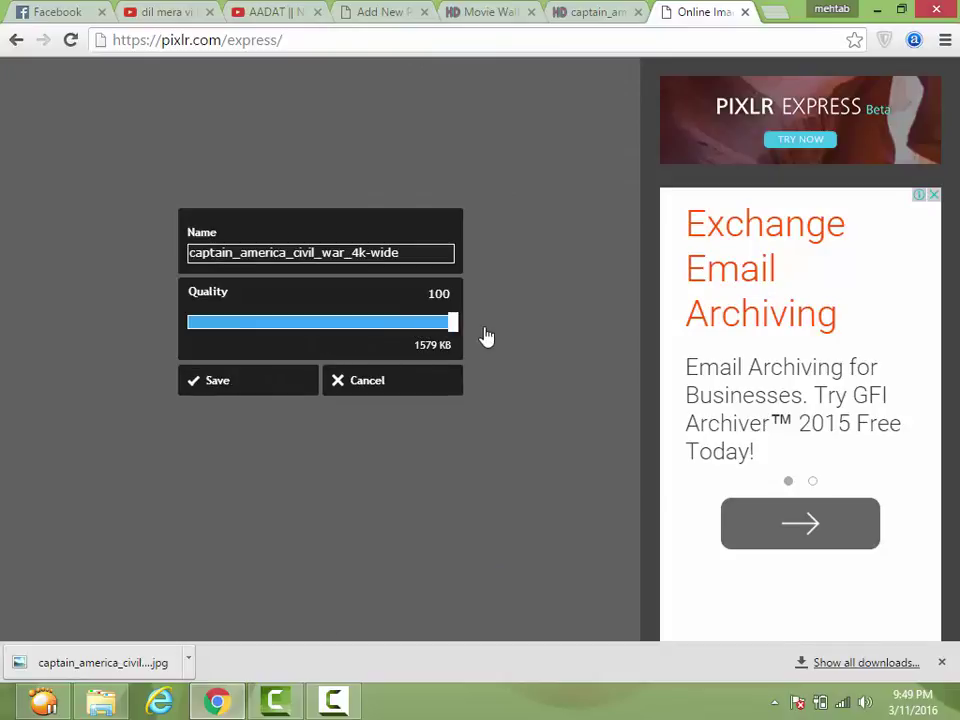
left_click(277, 381)
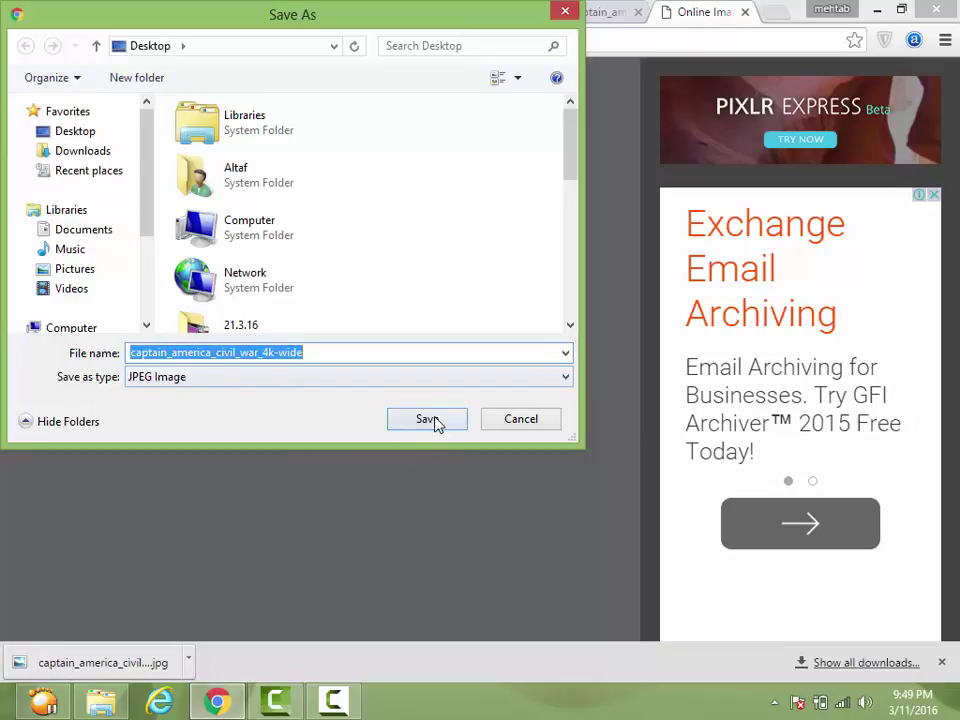
left_click(434, 421)
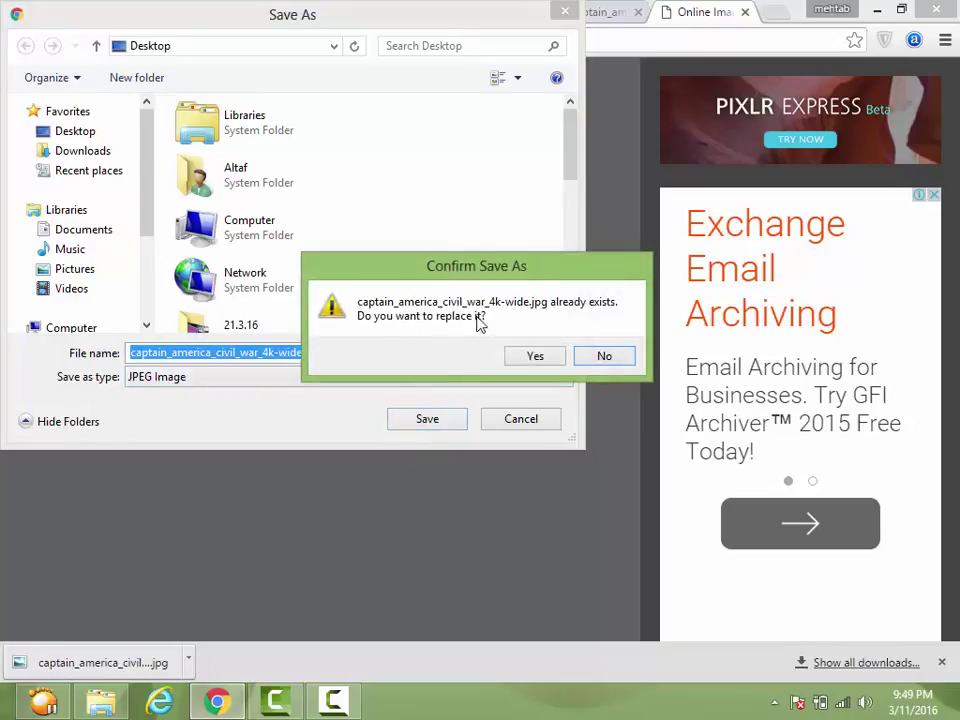
left_click(549, 358)
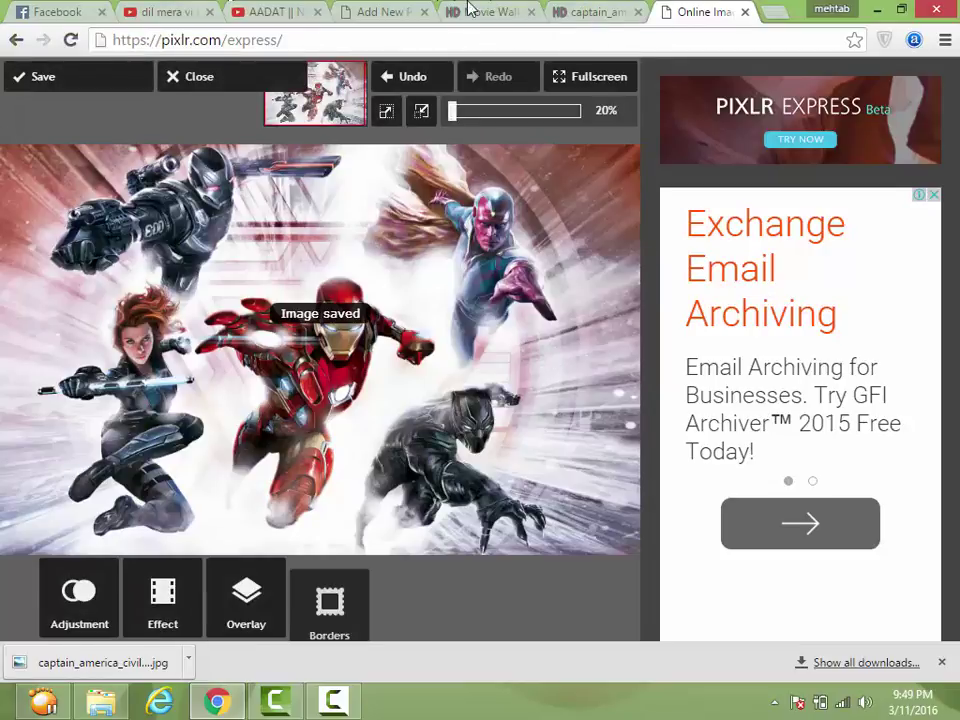
left_click(873, 8)
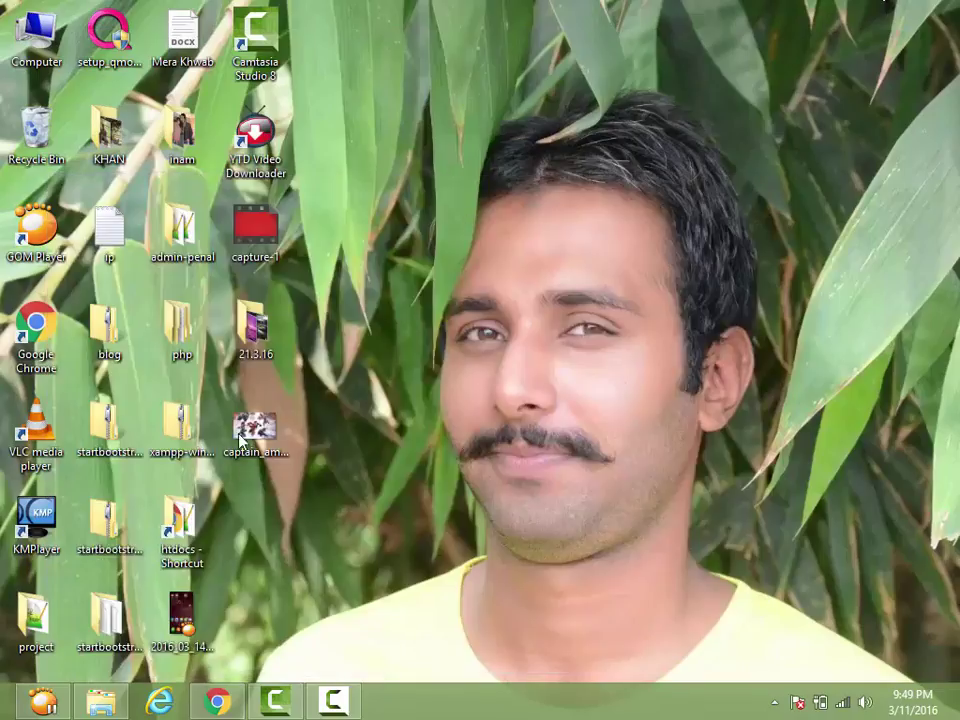
left_click(220, 704)
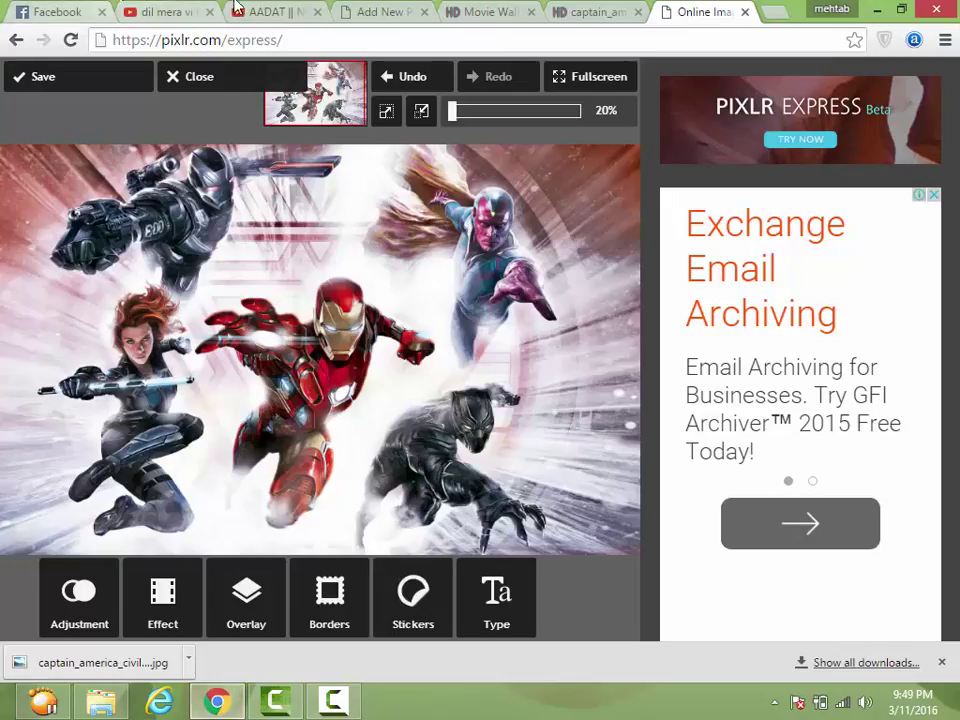
Go back to the new WordPress post and open the file upload area for inserting media.
left_click(405, 10)
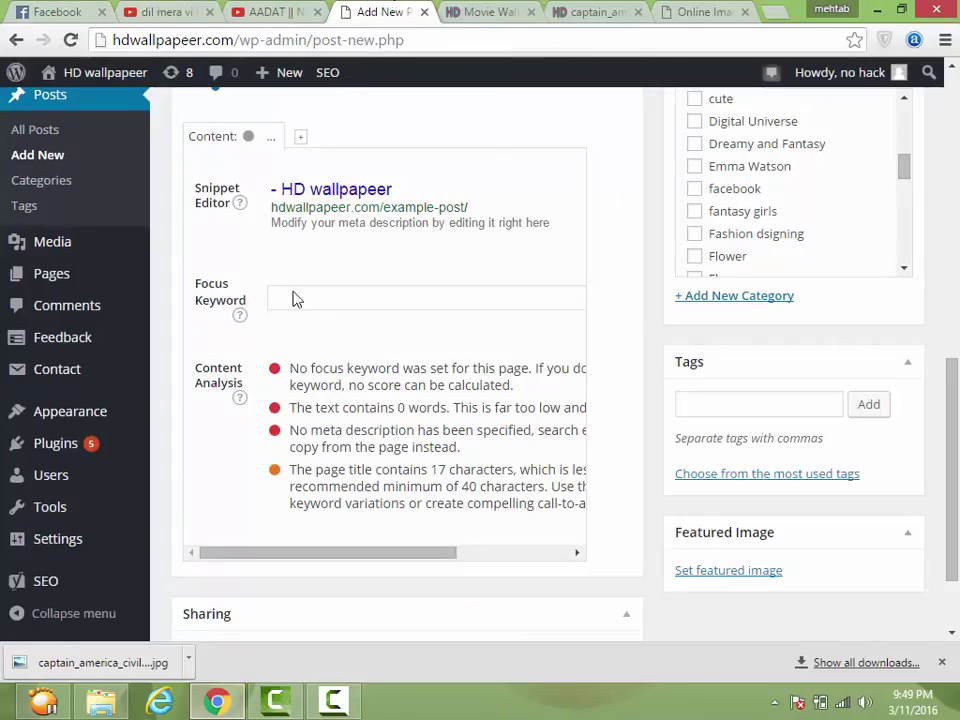
scroll(308, 300, "up", 10)
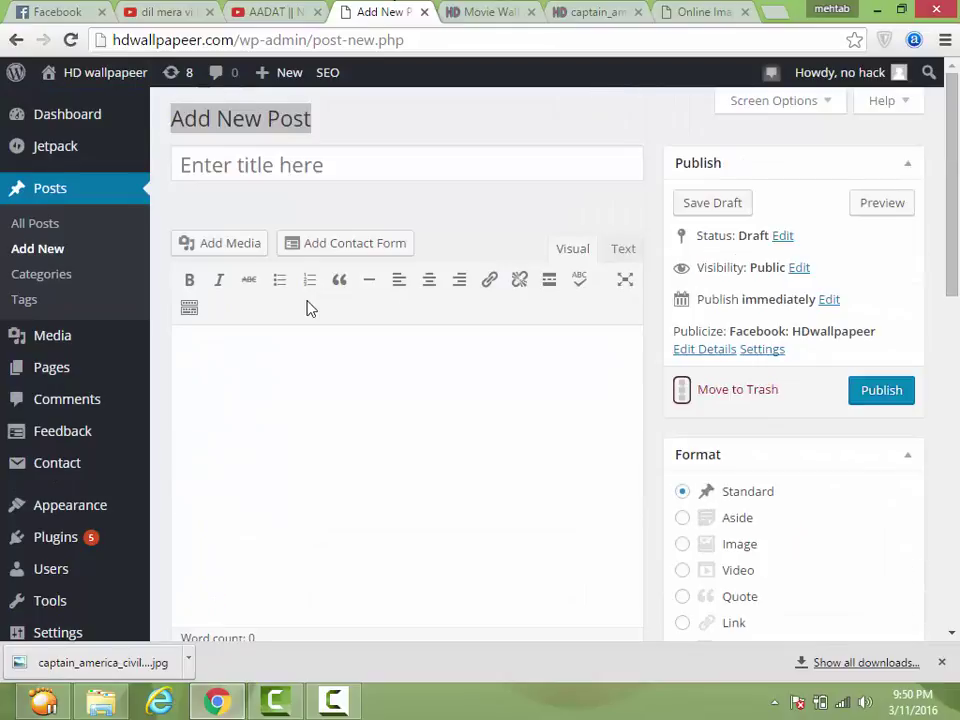
left_click(213, 243)
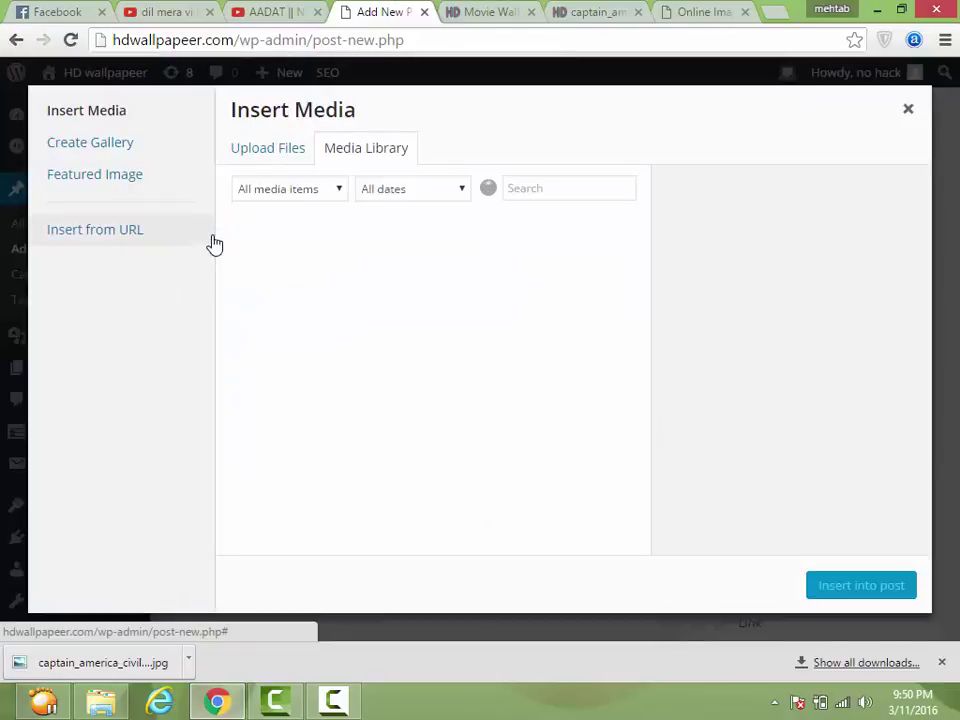
left_click(270, 160)
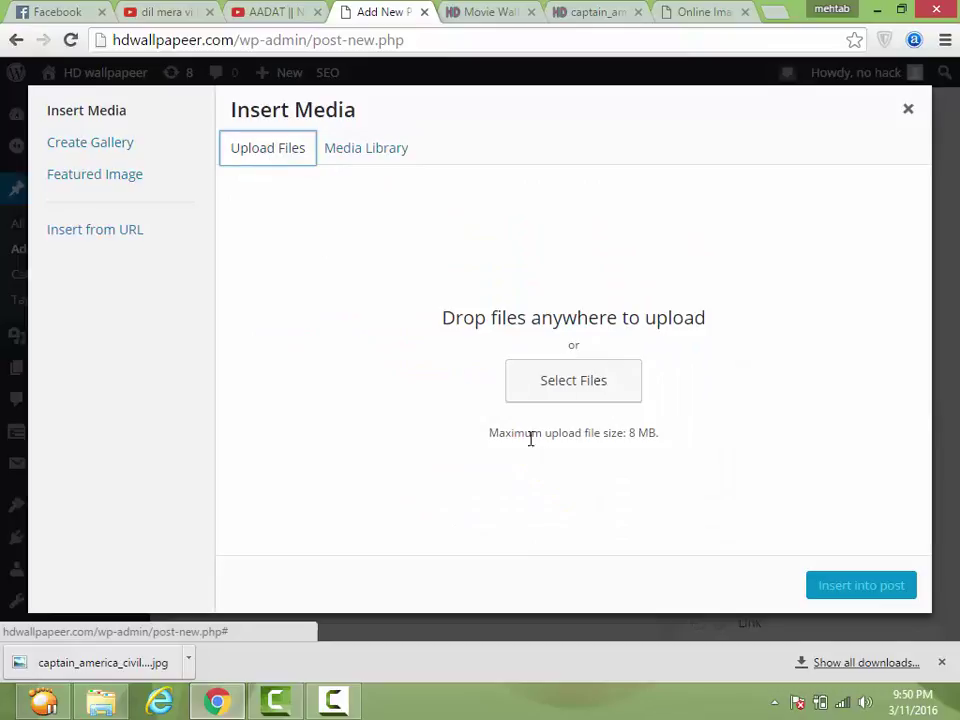
Examine the maximum file size allowed for media uploads.
left_click(487, 441)
left_click_drag(487, 441, 677, 436)
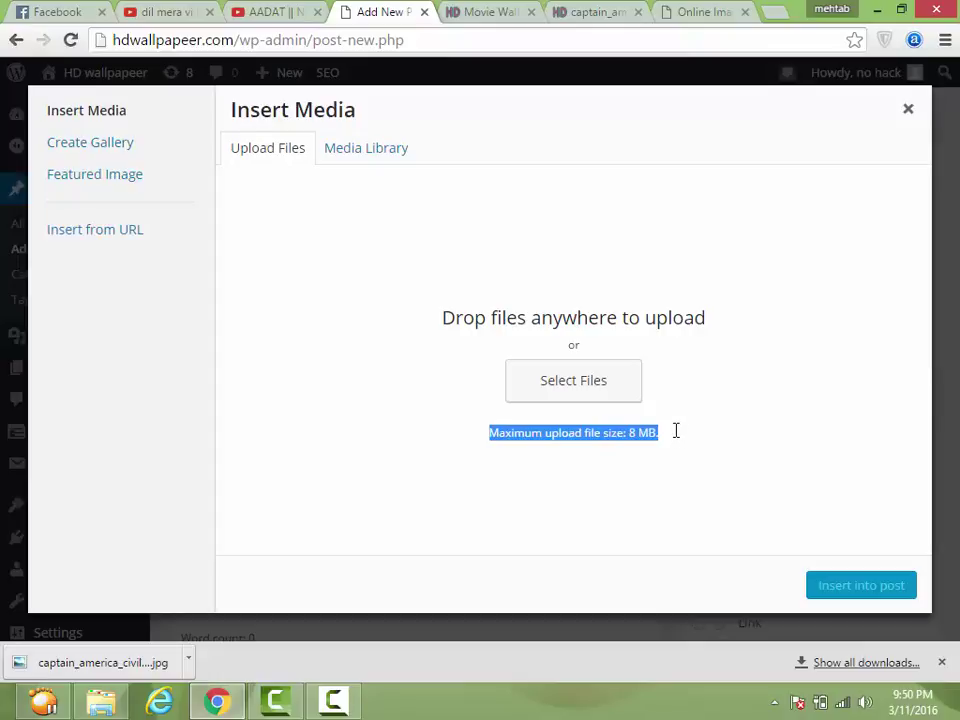
left_click_drag(443, 413, 657, 432)
mouse_move(2, 717)
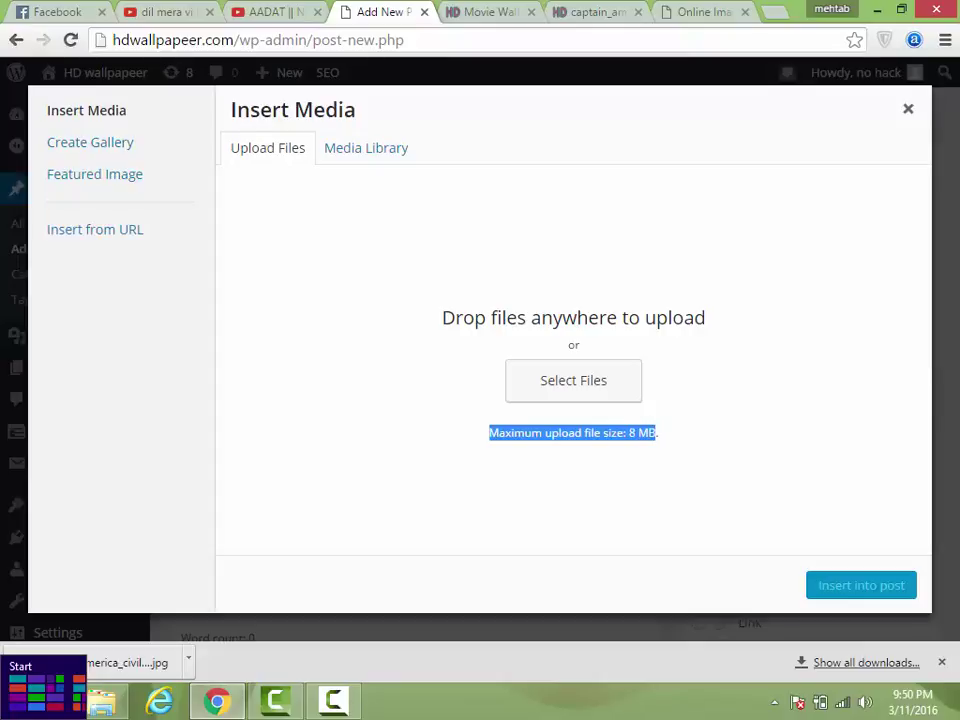
left_click(475, 446)
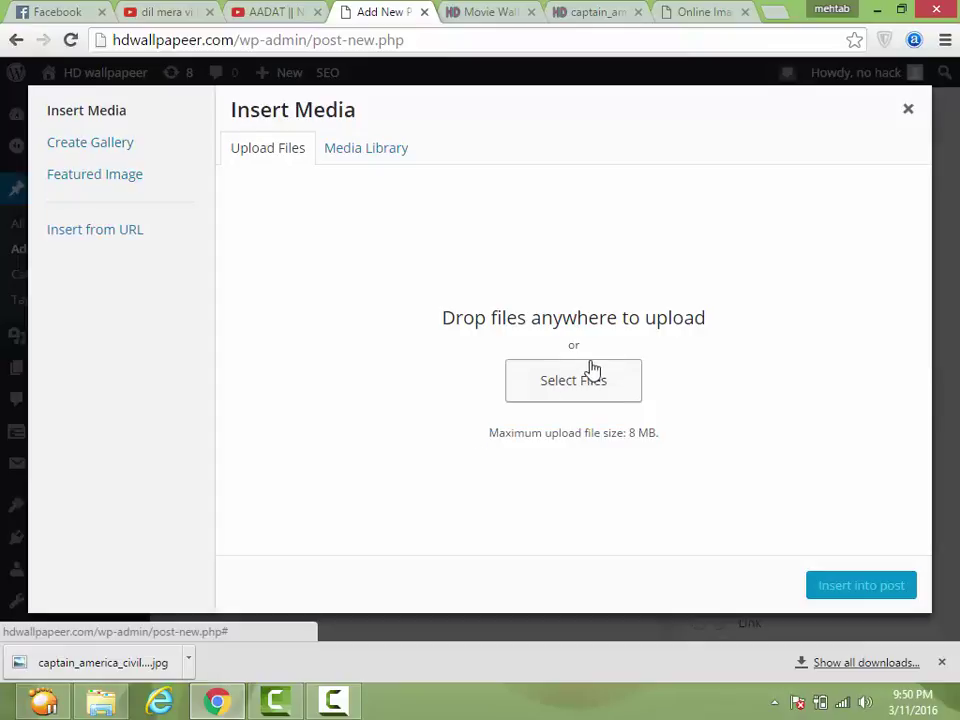
left_click_drag(484, 446, 654, 467)
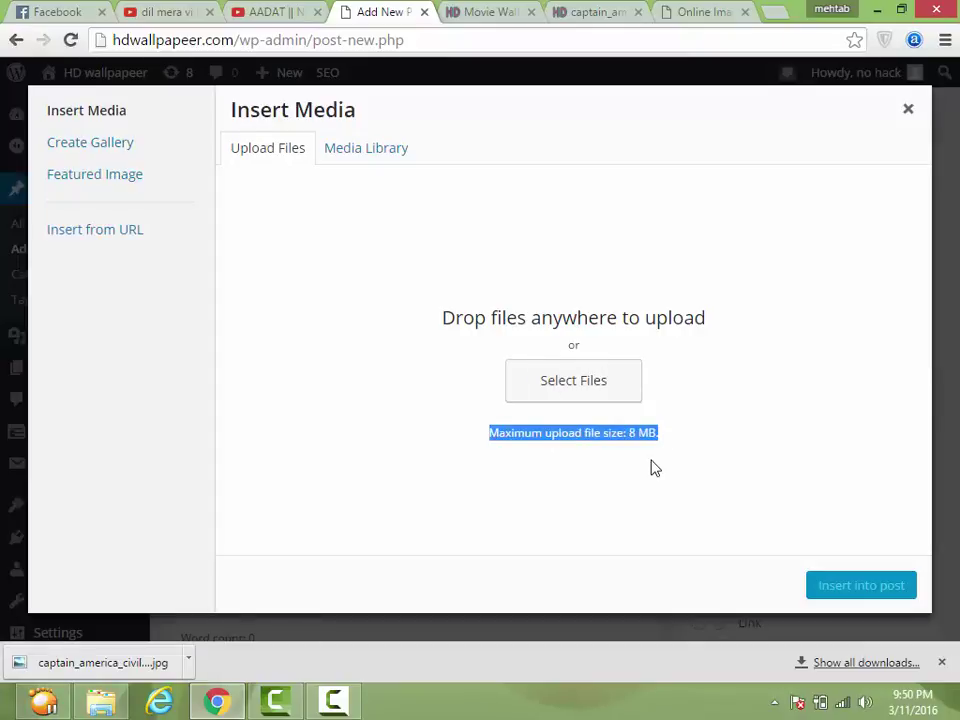
left_click(654, 467)
Check the size of the saved wallpaper file in its properties on the Desktop and return to Chrome.
left_click(877, 9)
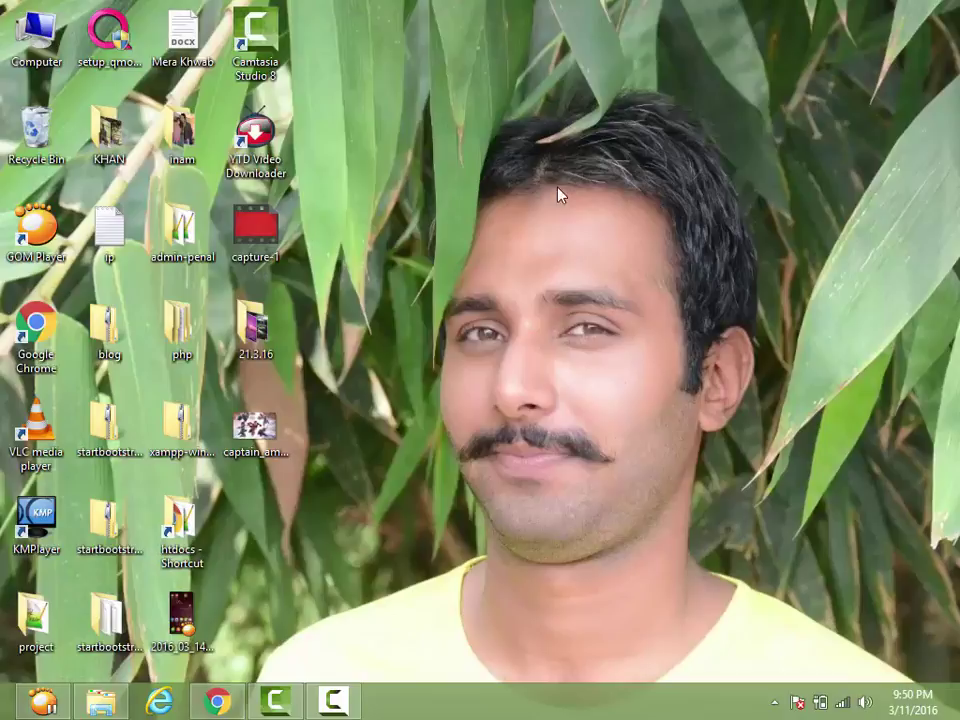
right_click(250, 428)
left_click(326, 413)
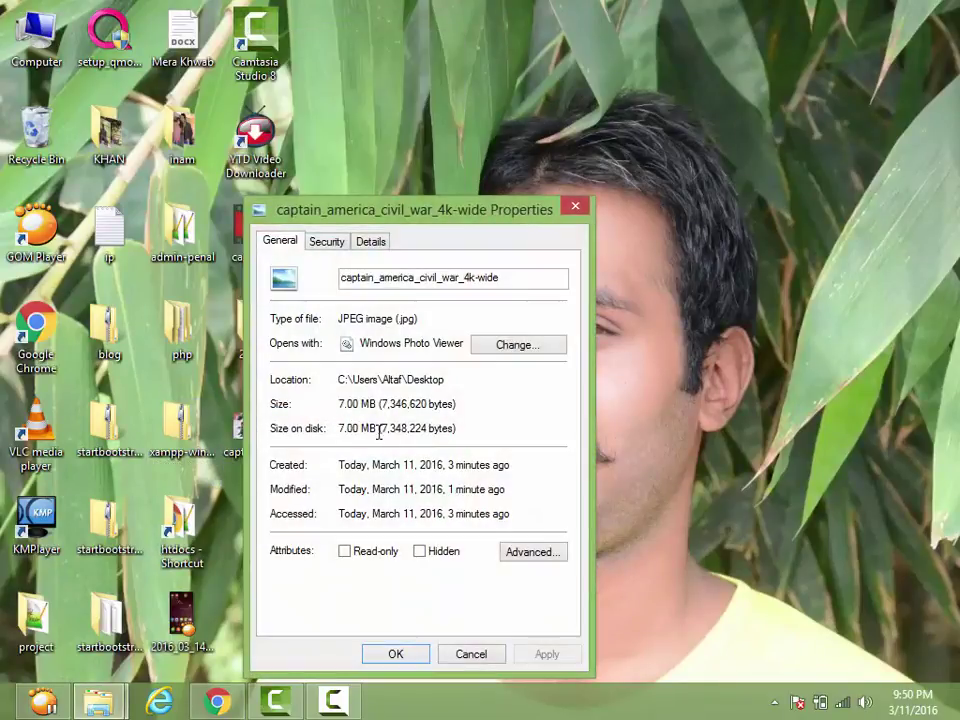
left_click(484, 654)
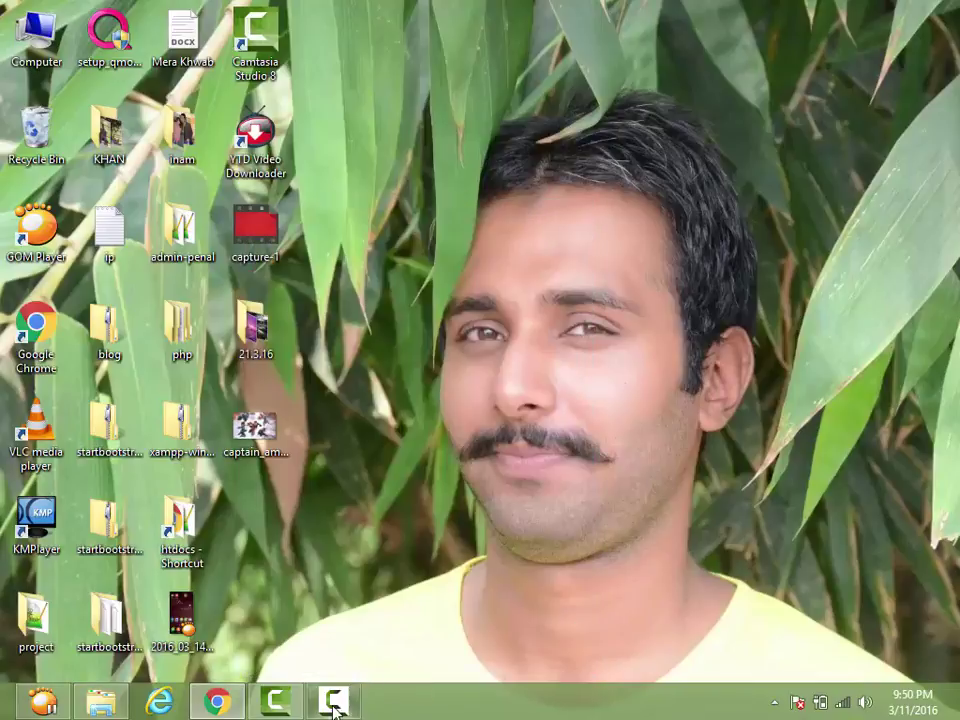
left_click(238, 706)
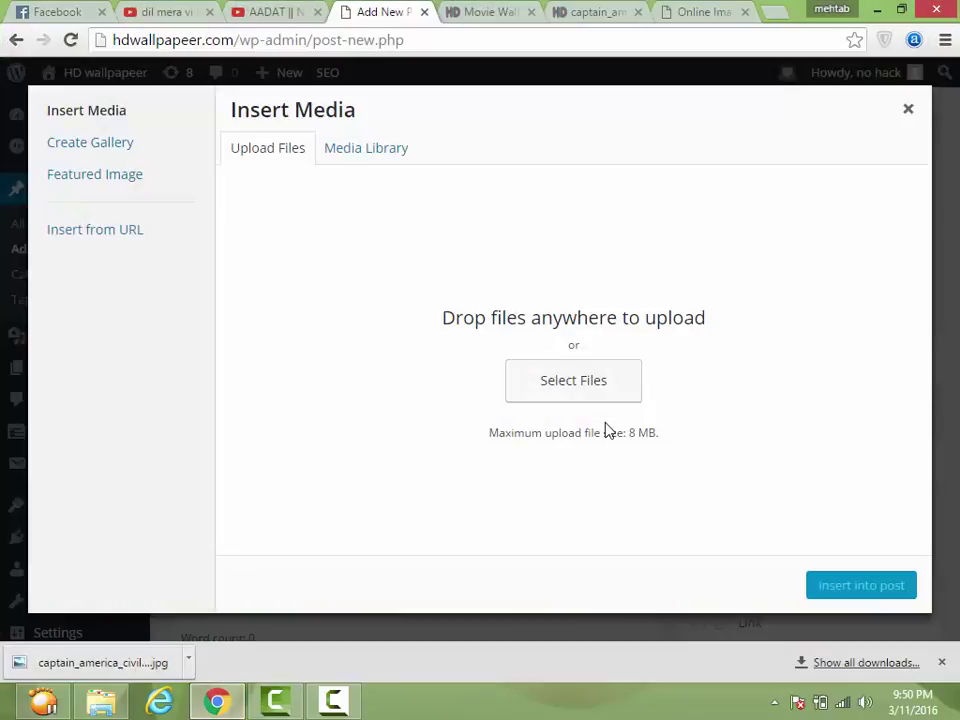
Upload captain_america_civil_war_4k-wide from the Desktop to the post's media library.
left_click(549, 388)
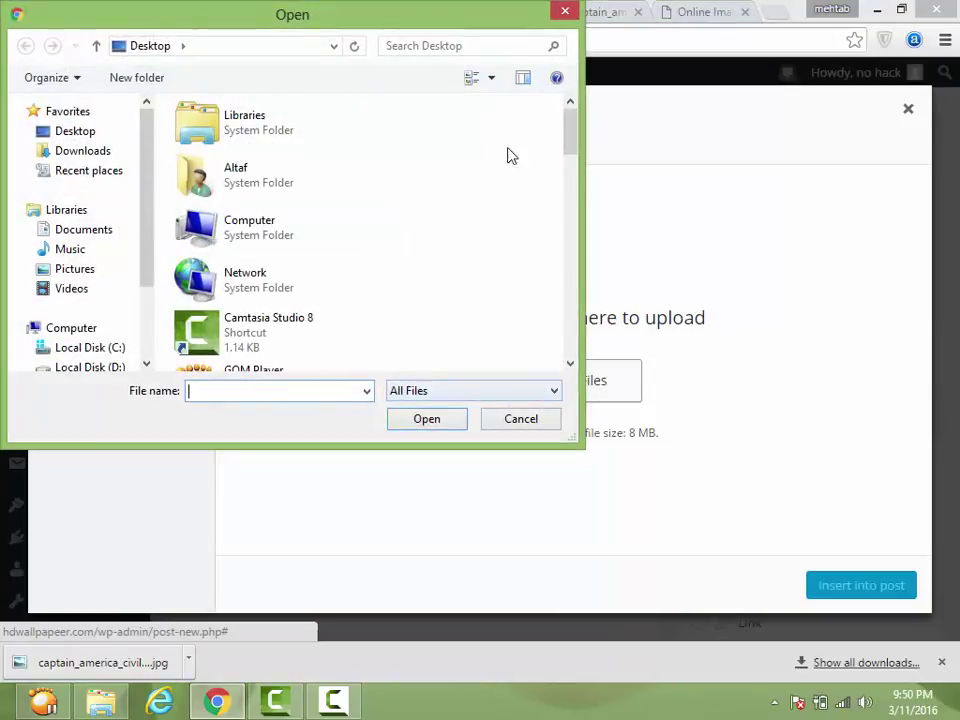
left_click_drag(572, 139, 589, 343)
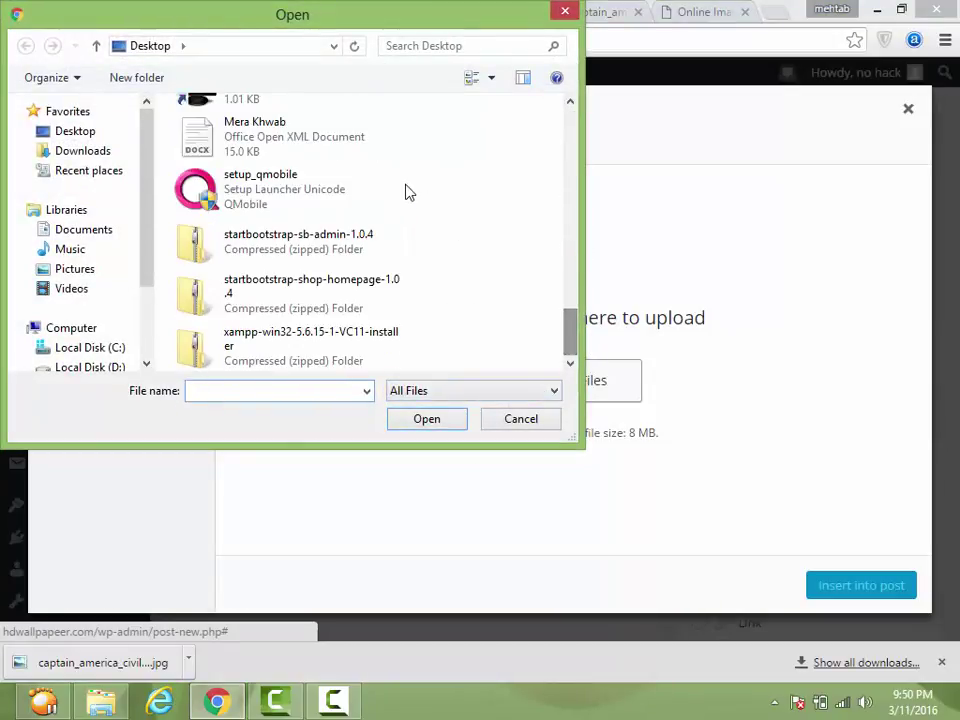
left_click(368, 205)
scroll(366, 210, "up", 3)
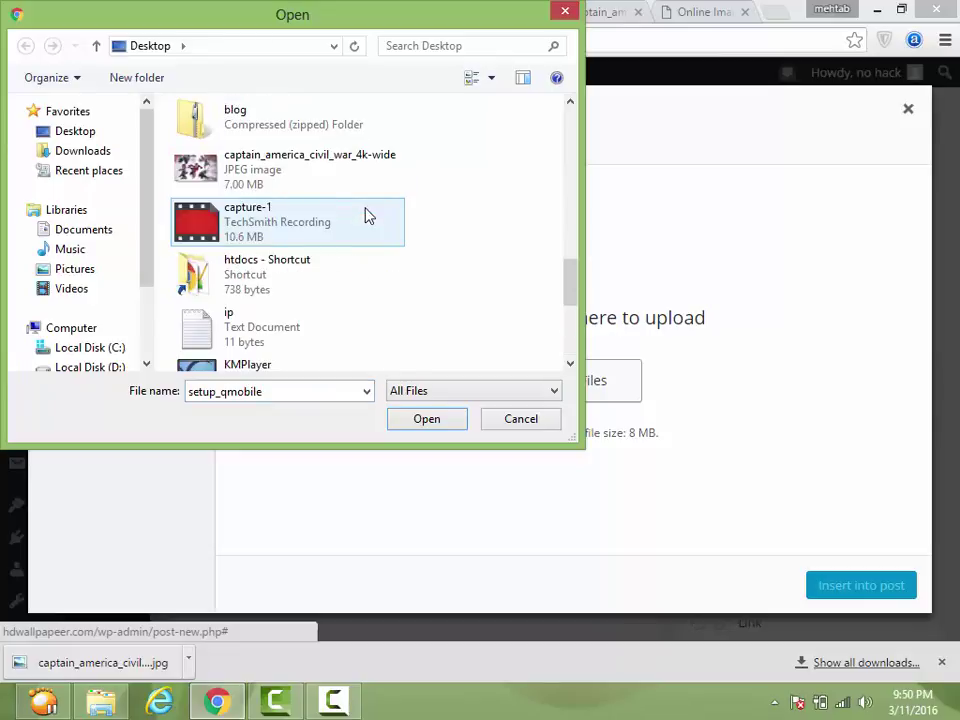
left_click(348, 186)
double_click(348, 186)
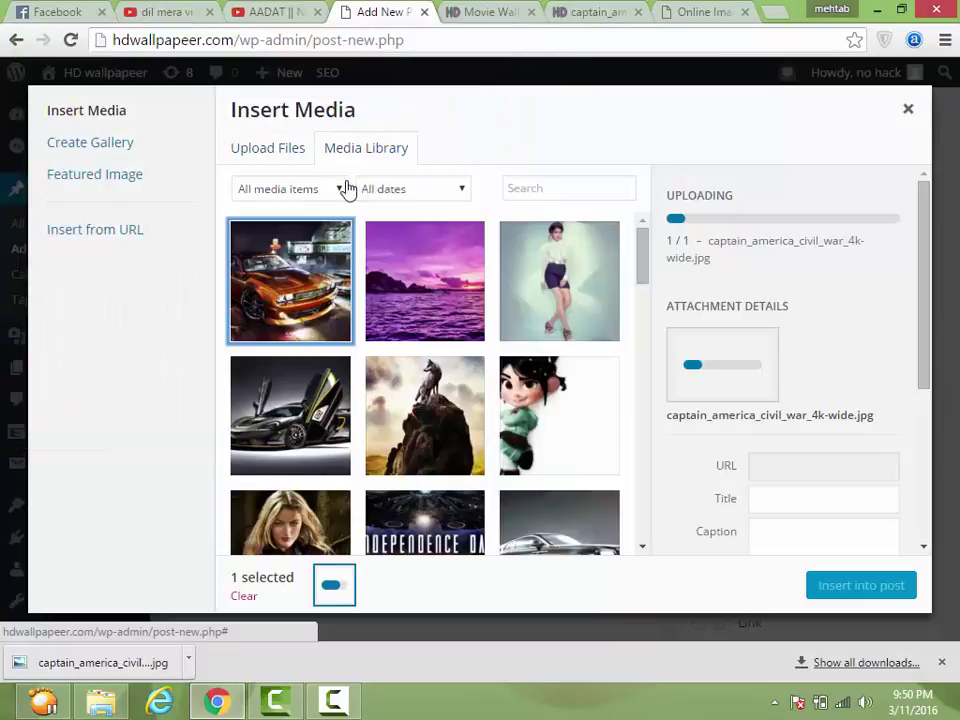
Look over the movie wallpapers page and close the tab with the full-size Captain America wallpaper image.
left_click(613, 10)
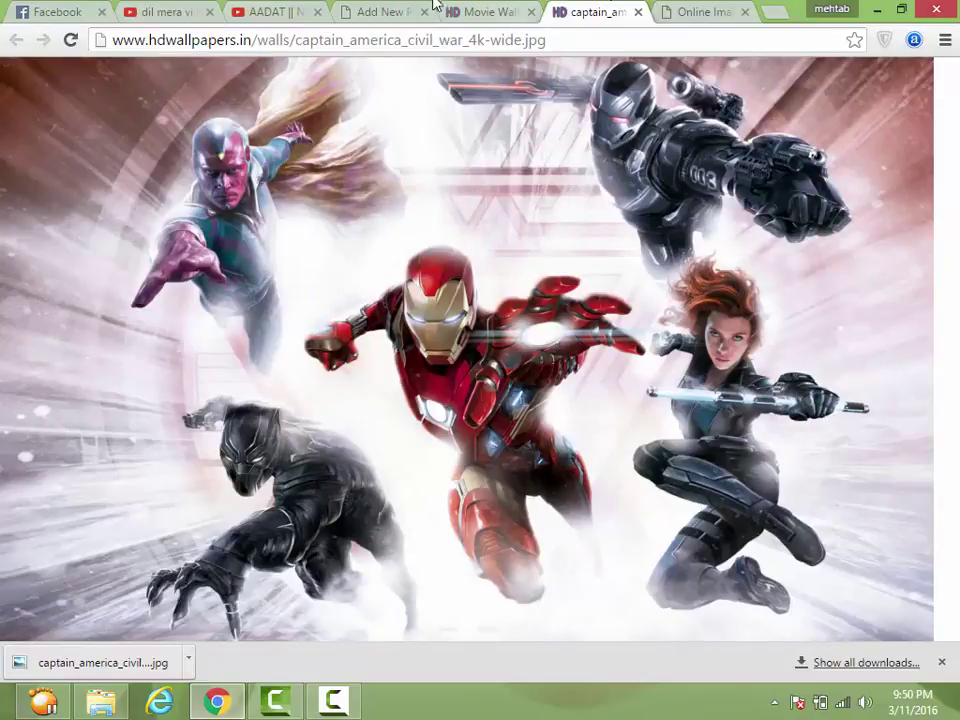
left_click(505, 10)
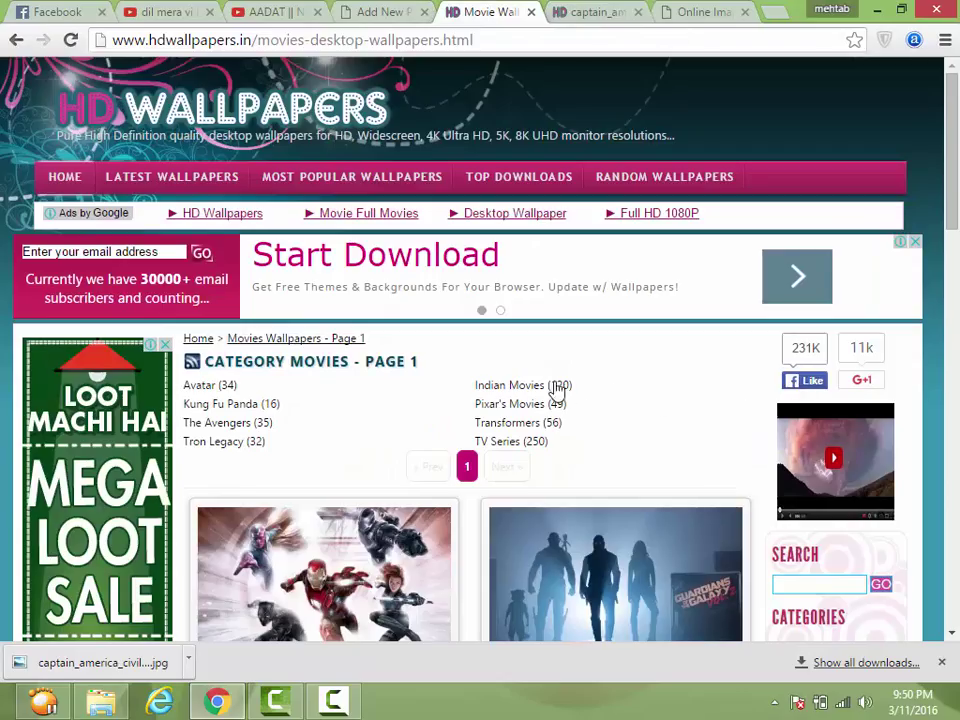
scroll(525, 368, "down", 5)
scroll(521, 371, "up", 5)
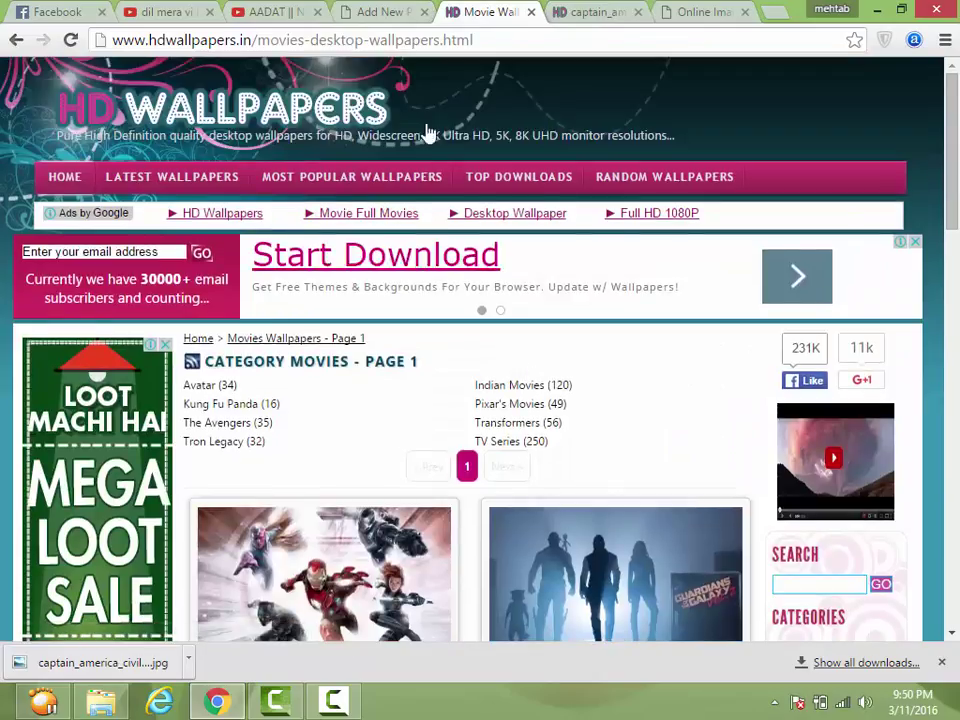
left_click(592, 12)
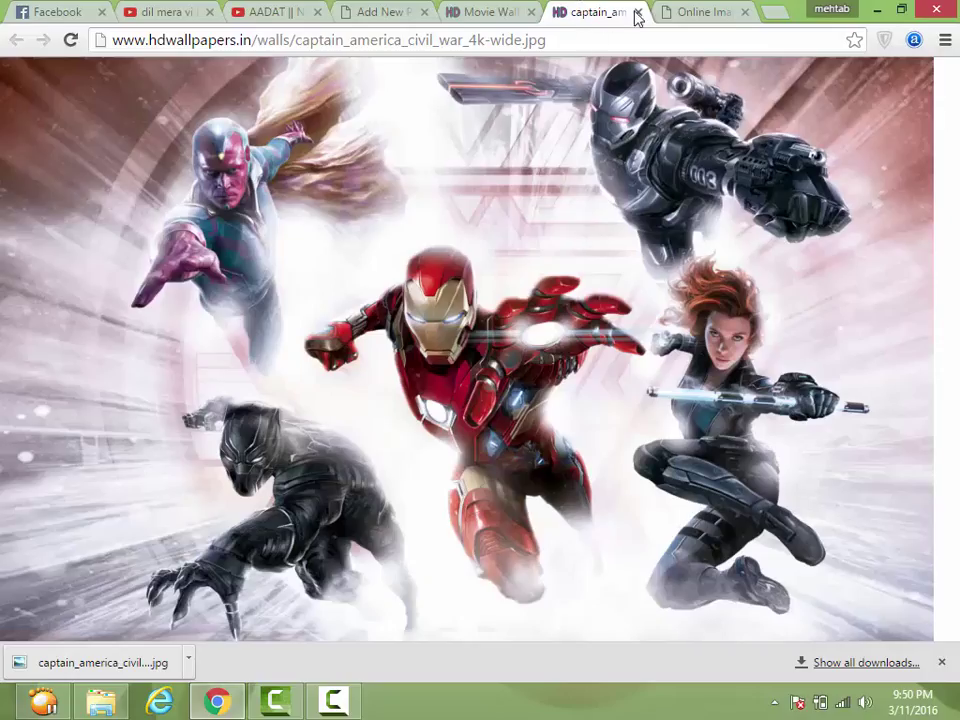
left_click(637, 12)
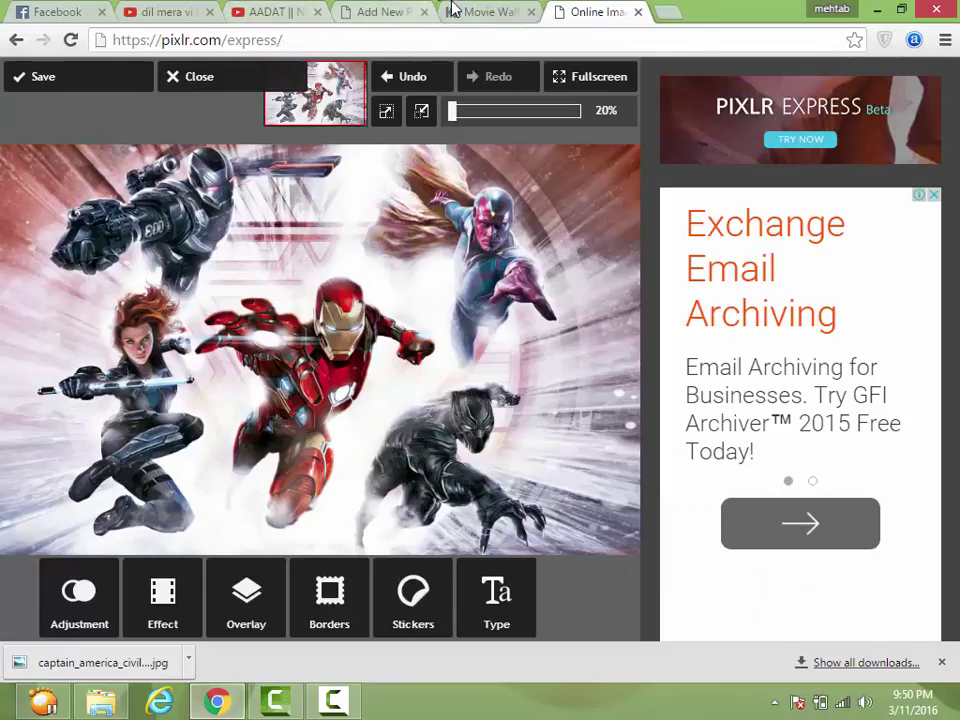
Return to the wallpaper's detail page on hdwallpapers.in and copy its title, Captain America Civil War 4K.
left_click(453, 11)
left_click(16, 40)
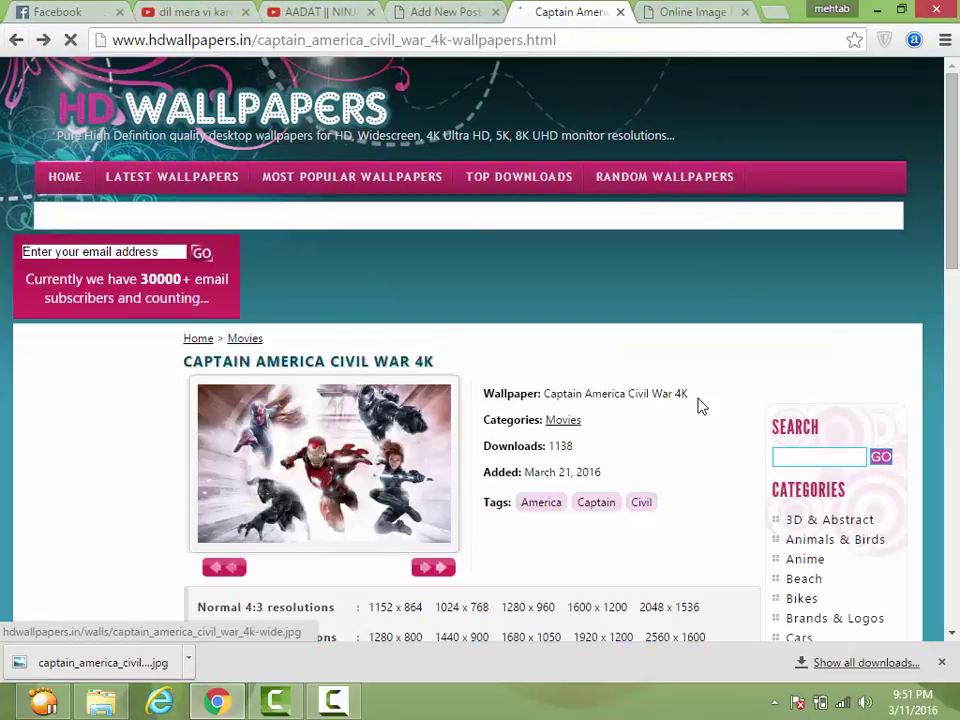
left_click_drag(688, 394, 547, 398)
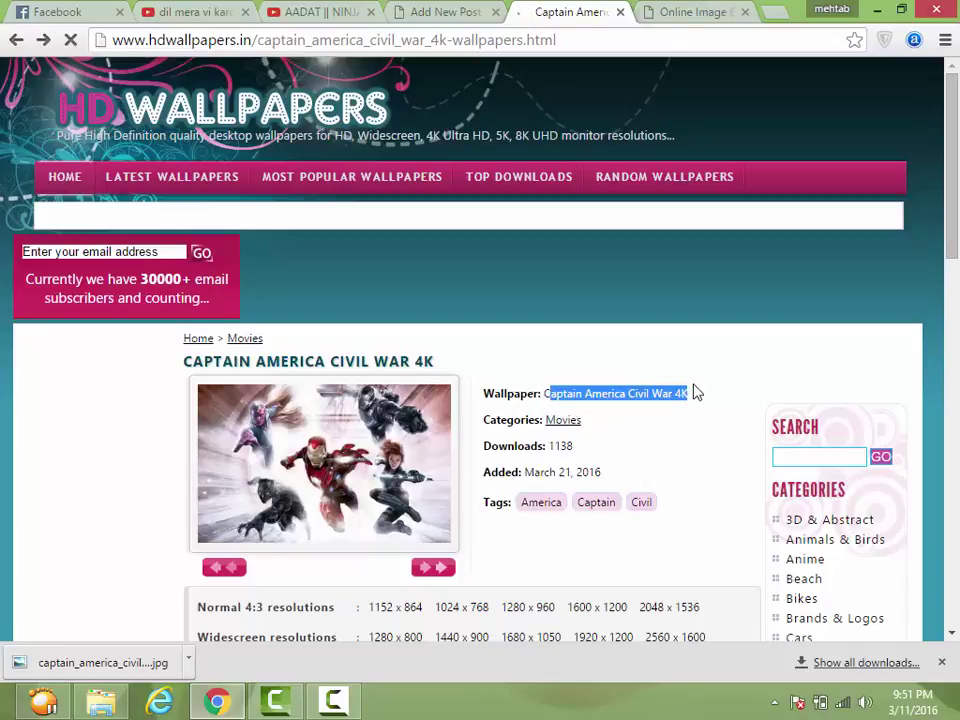
left_click_drag(697, 393, 539, 394)
key("ctrl+c")
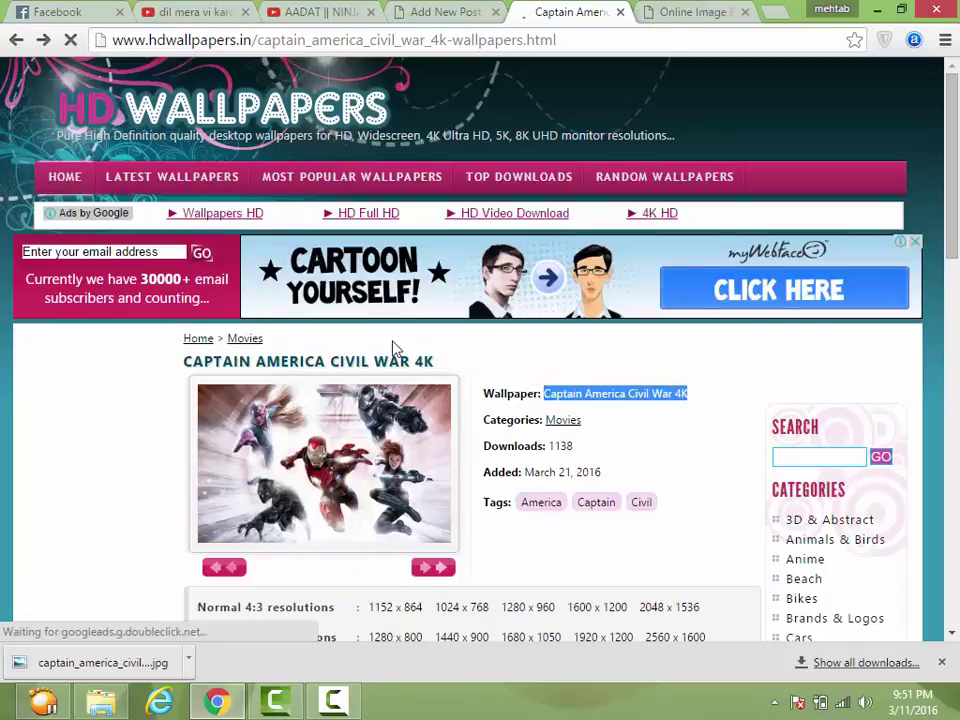
Check the upload progress of the wallpaper in the Add New Post page's media library.
left_click(452, 10)
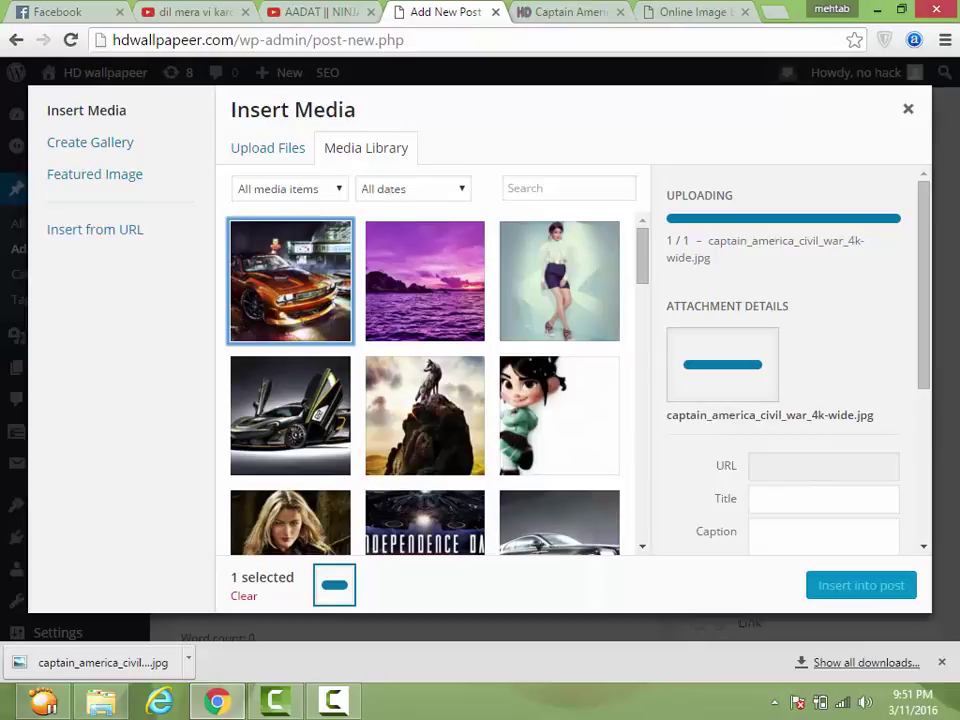
left_click(716, 10)
left_click(563, 11)
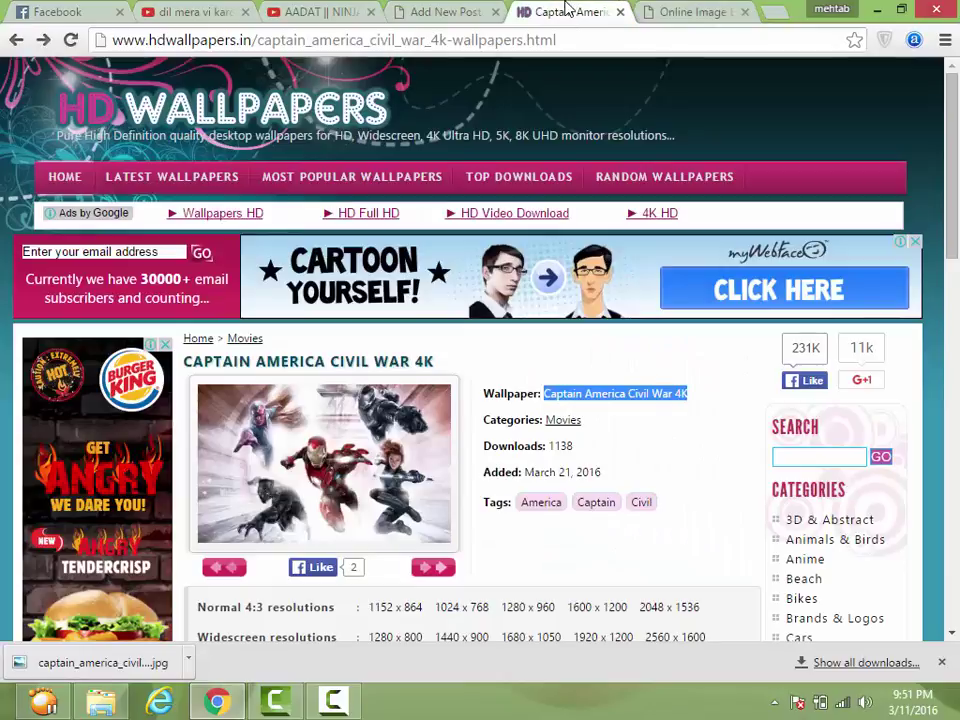
left_click(449, 11)
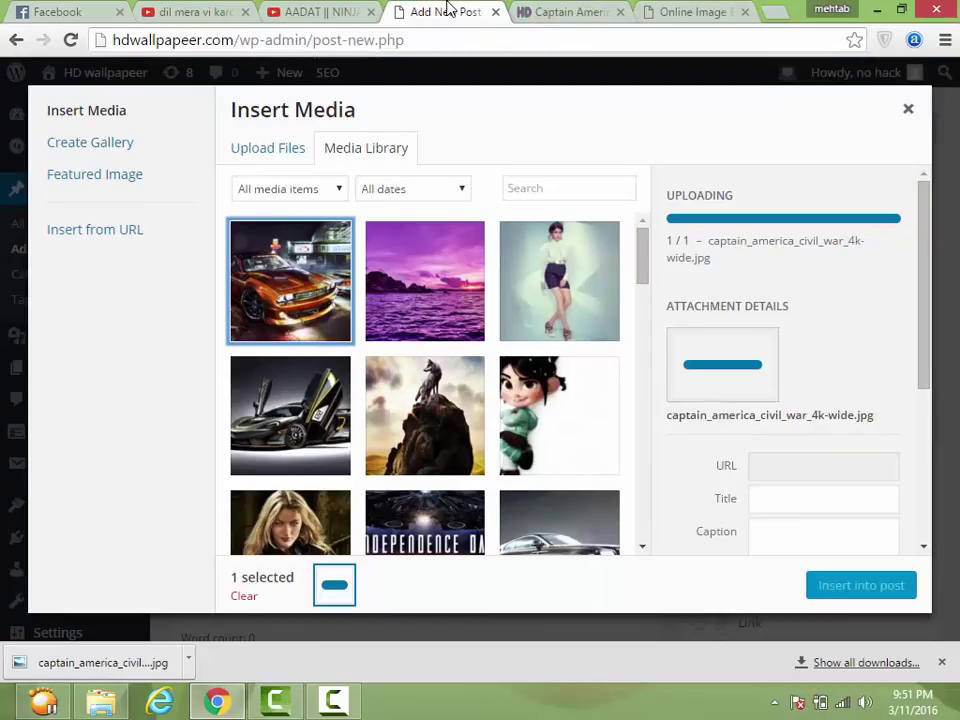
left_click(333, 703)
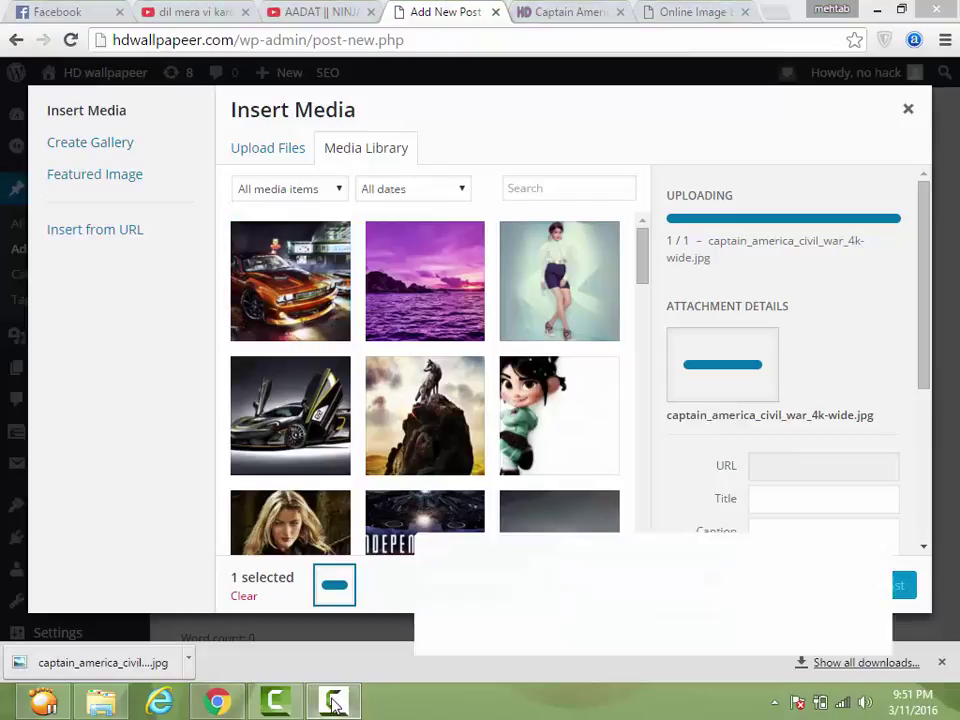
left_click(868, 615)
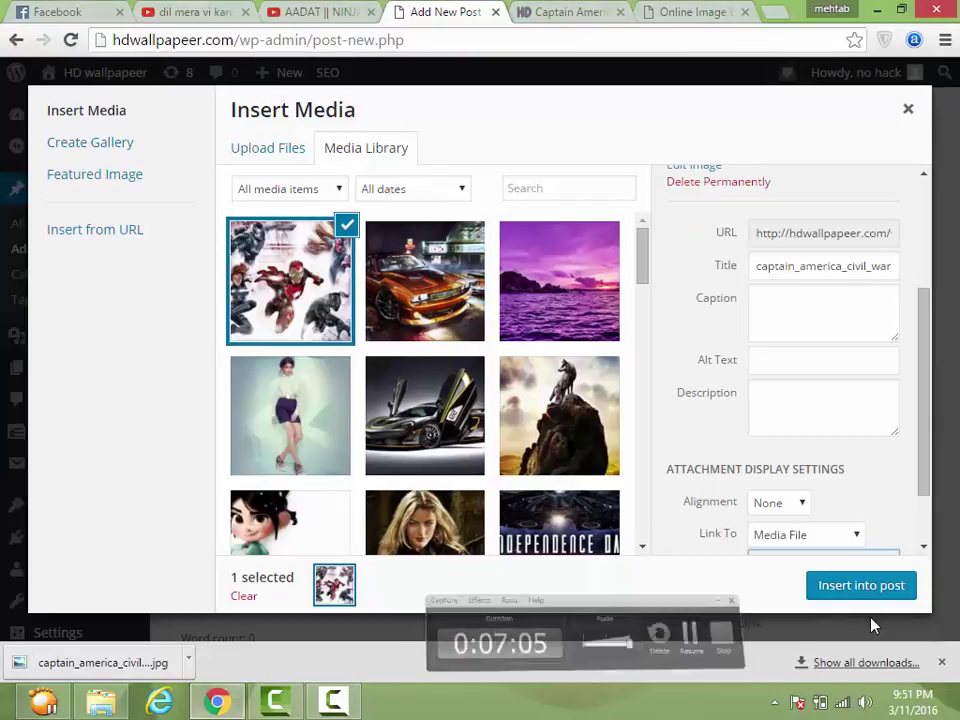
left_click(330, 704)
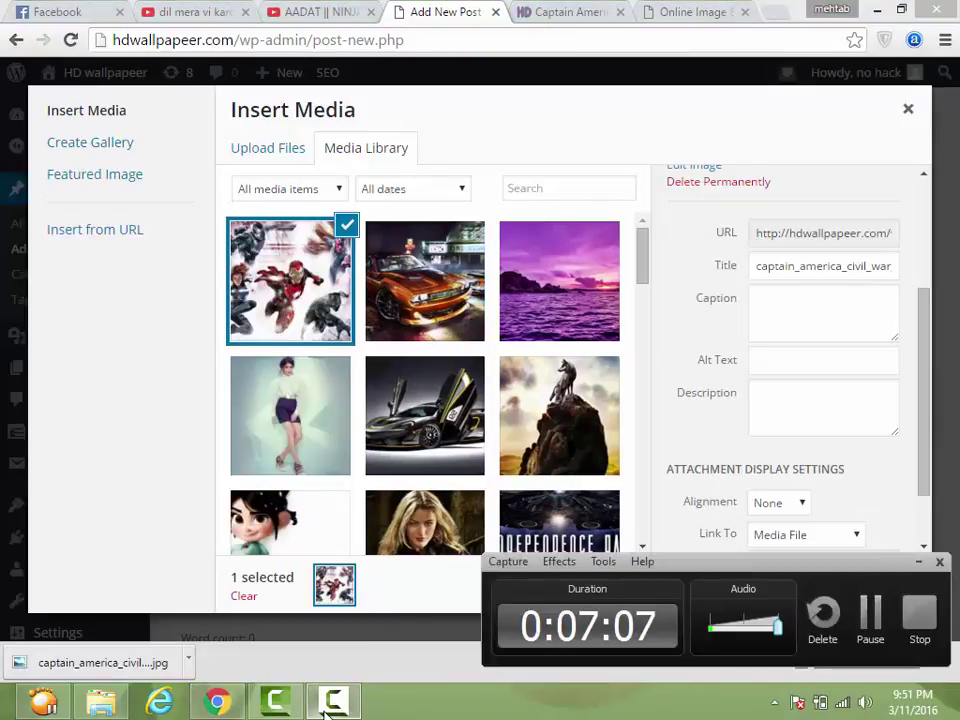
left_click(330, 704)
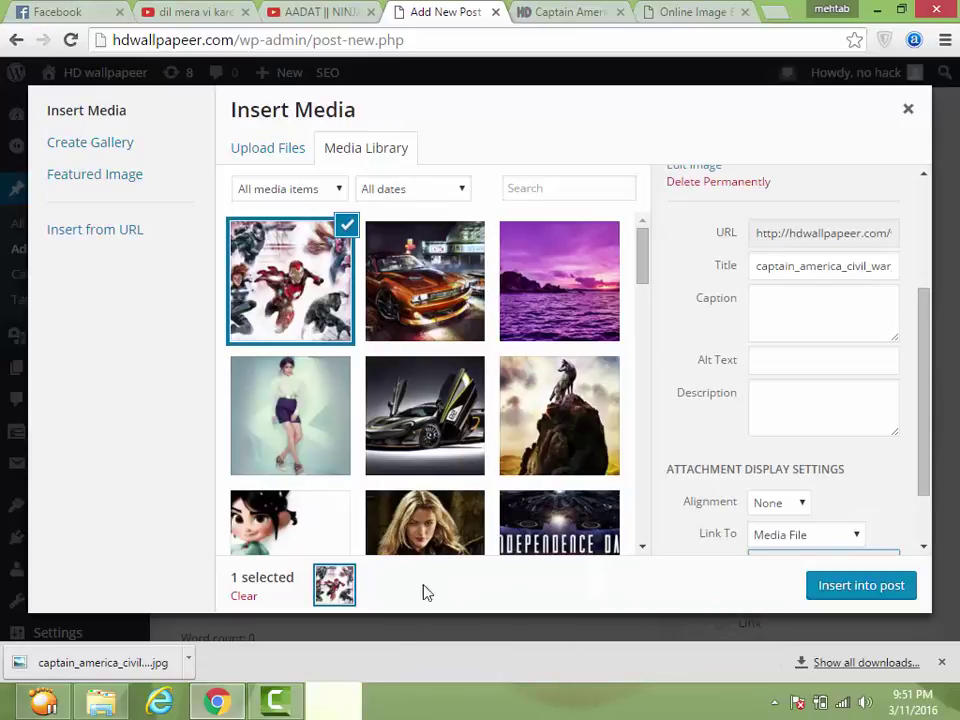
Set the uploaded wallpaper's title, caption and alt text to Captain America Civil War 4K.
double_click(808, 270)
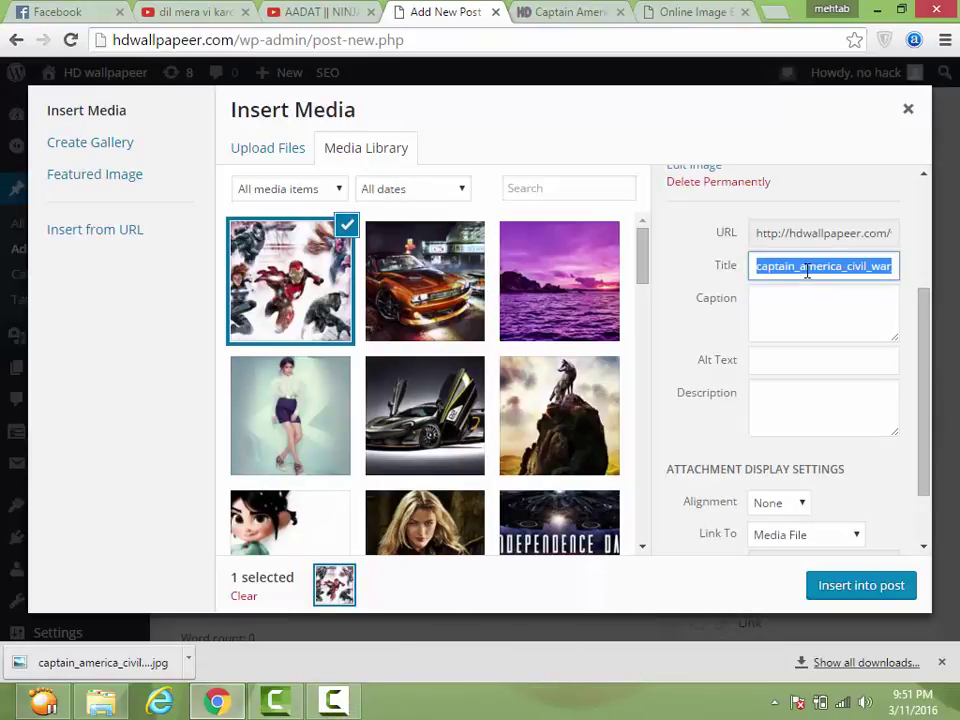
key("ctrl+v")
left_click(779, 297)
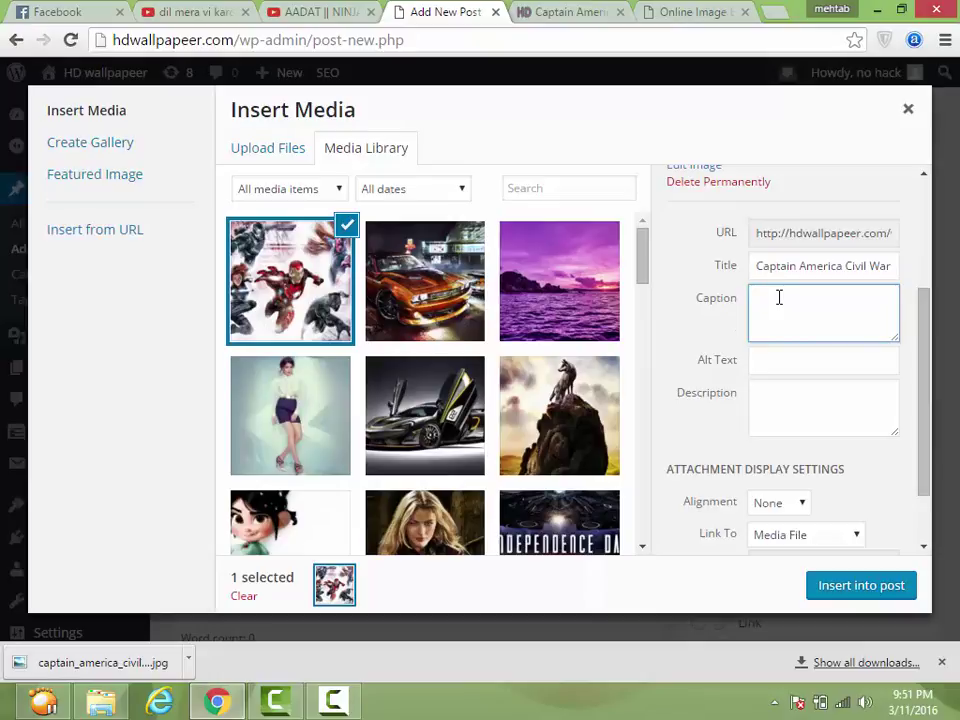
key("ctrl+v")
left_click(789, 363)
key("ctrl+v")
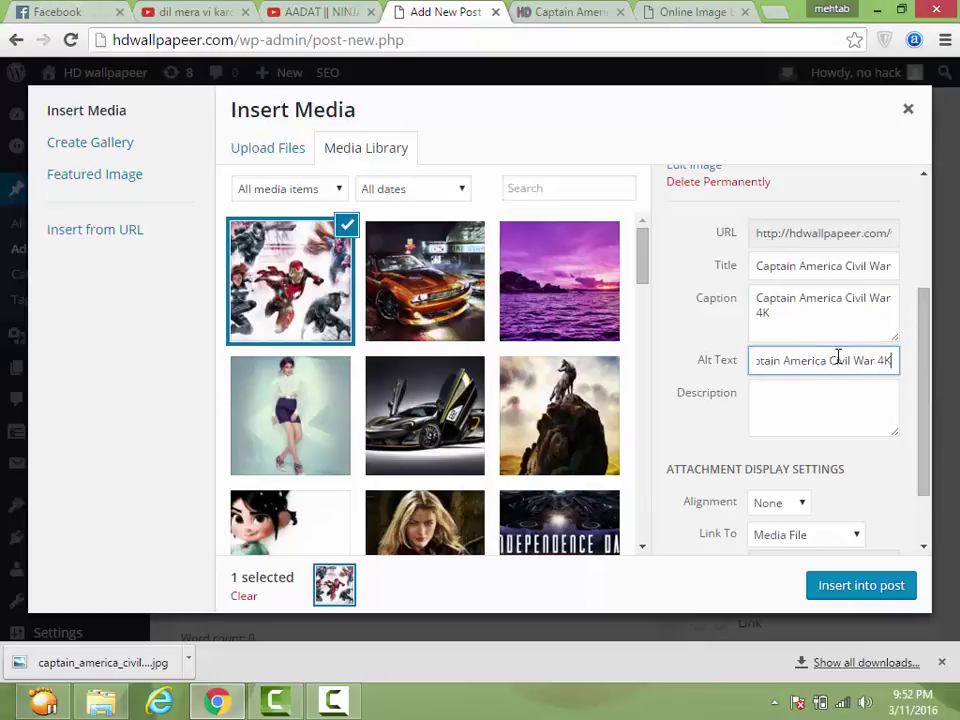
Insert the wallpaper into the post and title the post Captain America Civil War 4K.
left_click(861, 586)
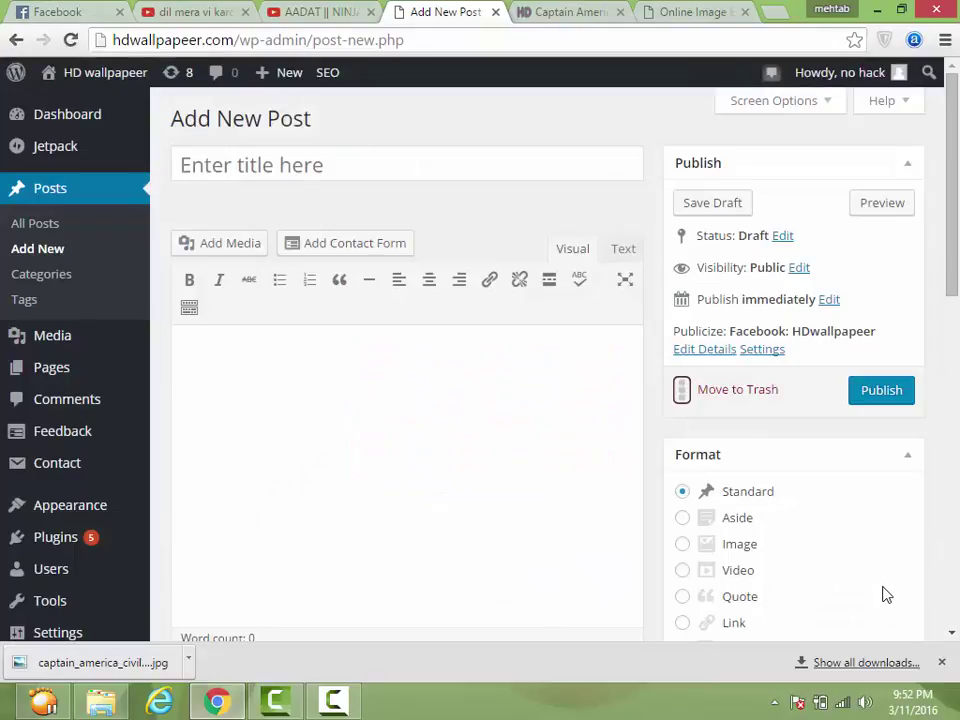
left_click(251, 165)
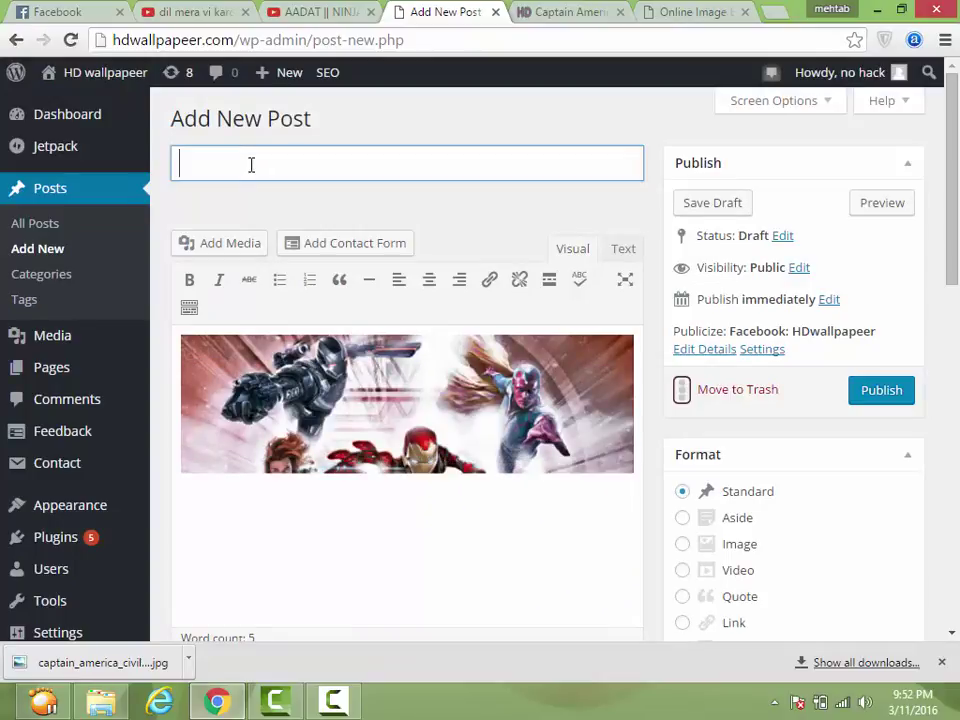
key("ctrl+v")
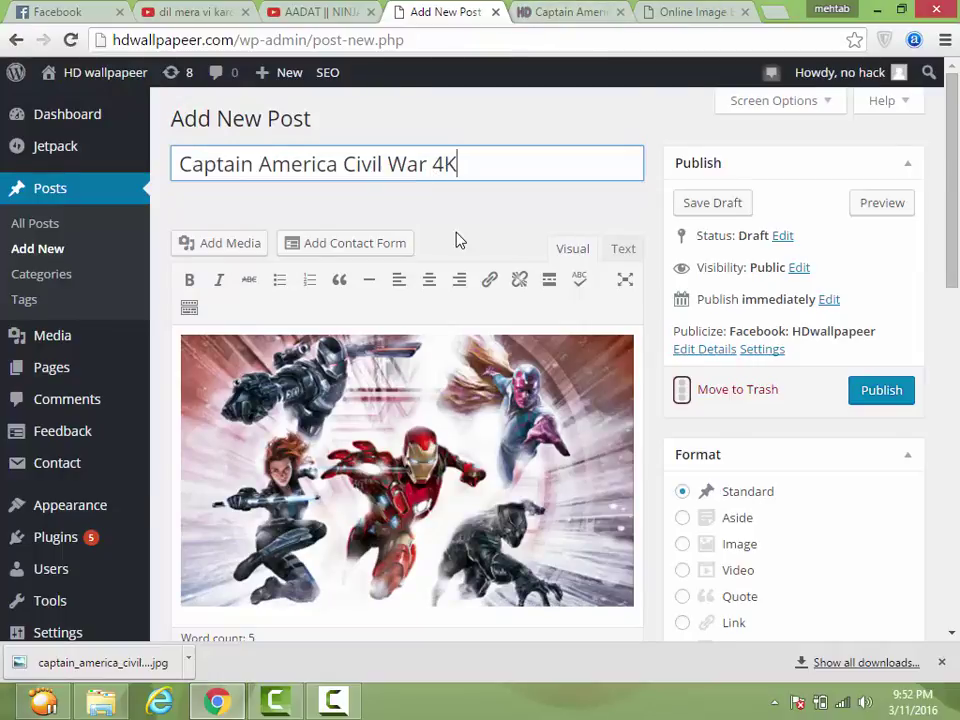
Check the wallpaper's category on the hdwallpapers.in source page and assign the post to the Movies category.
scroll(456, 240, "down", 6)
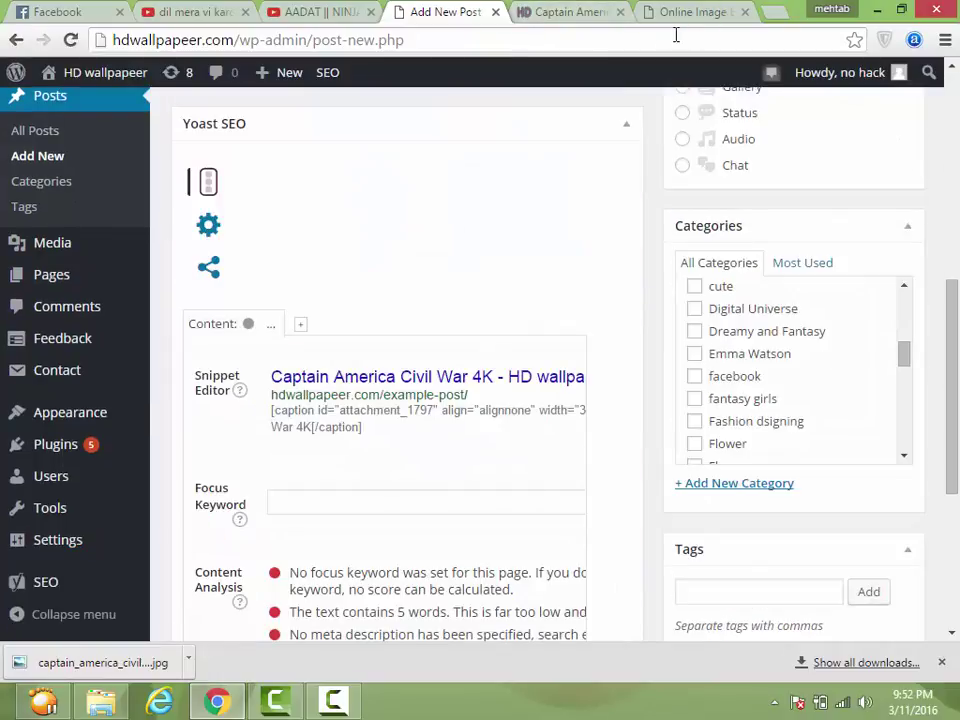
left_click(574, 10)
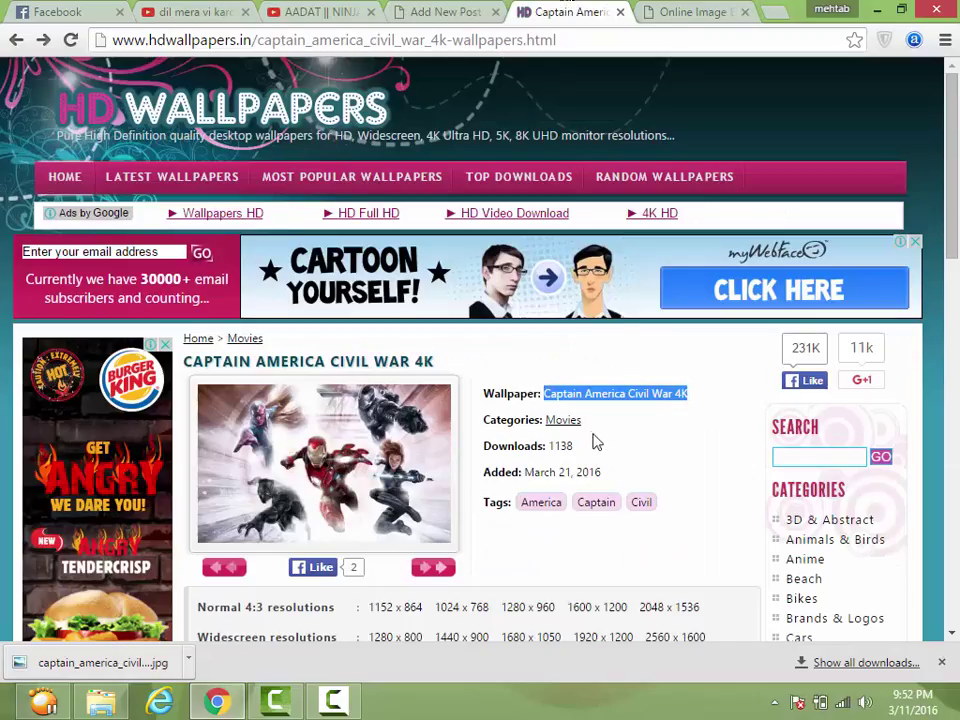
left_click(448, 11)
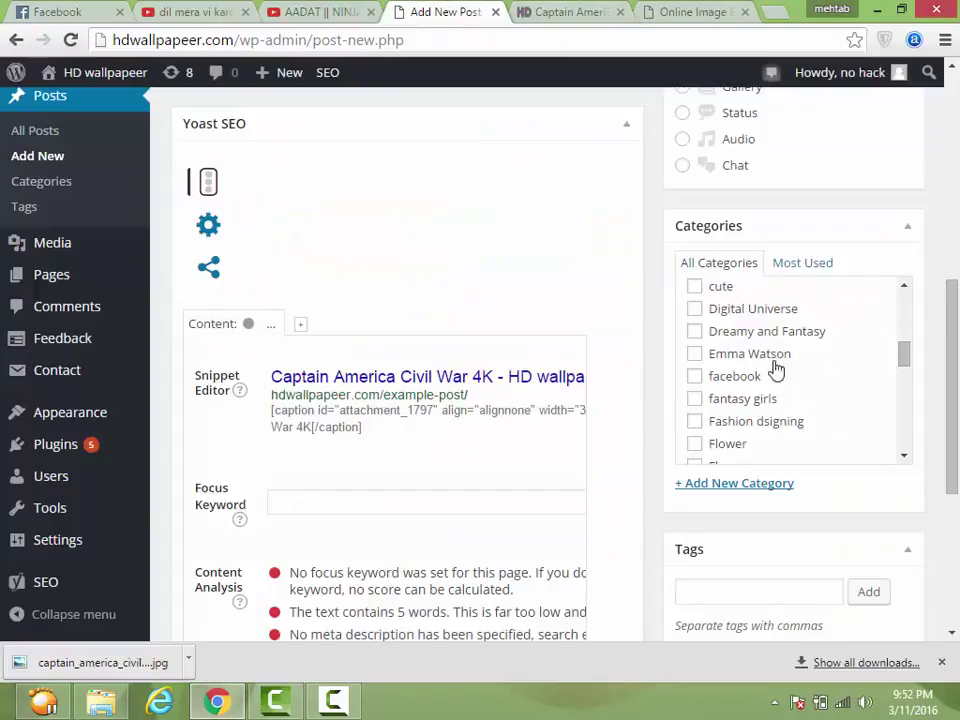
scroll(732, 380, "down", 5)
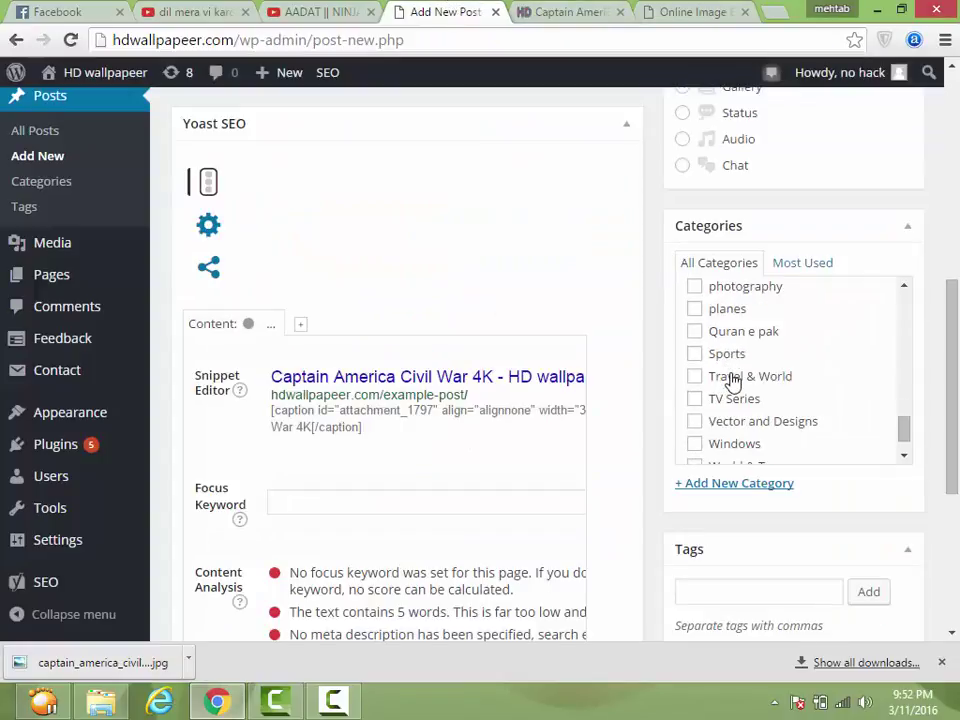
scroll(732, 380, "down", 1)
scroll(729, 345, "up", 1)
scroll(729, 339, "up", 2)
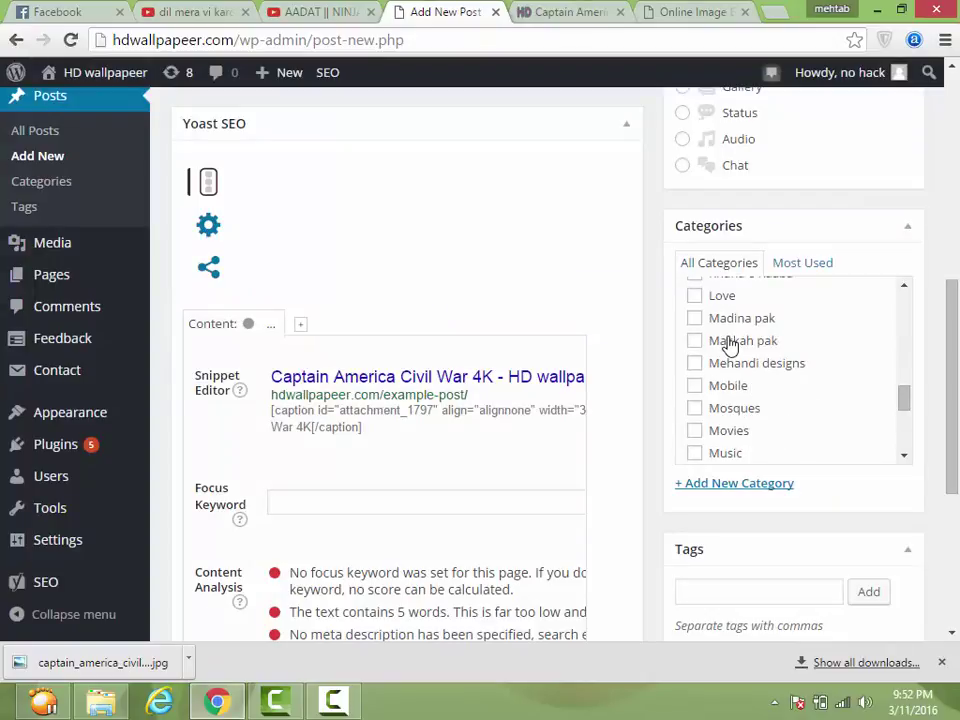
left_click(697, 434)
Set the Yoast SEO focus keyword to Captain America Civil War 4K.
scroll(285, 439, "down", 1)
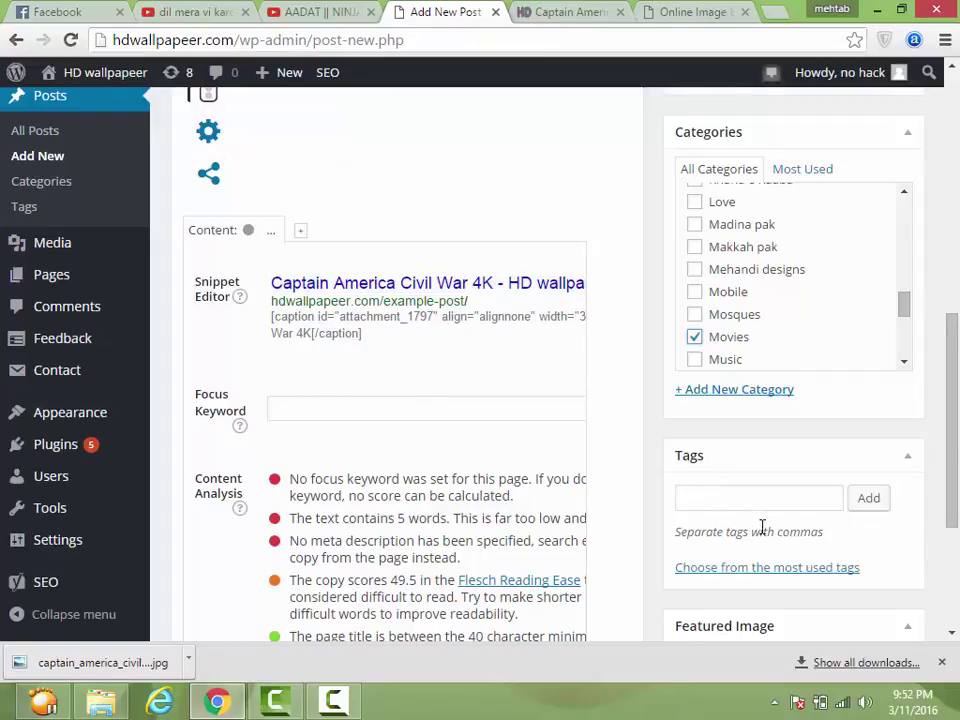
left_click(420, 408)
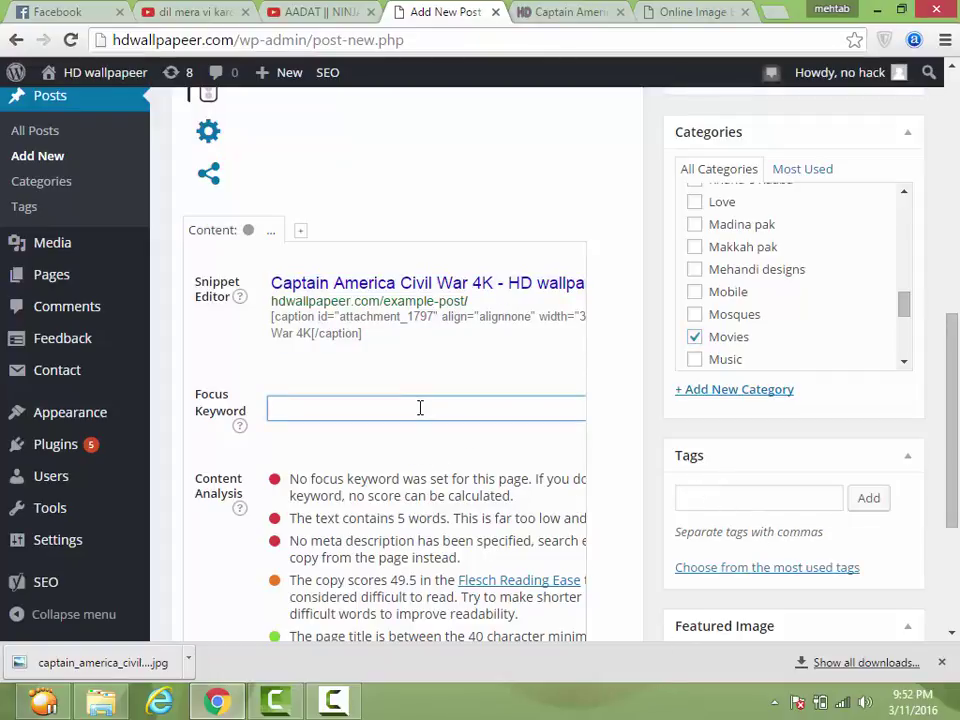
type("Captain America Civil War 4K")
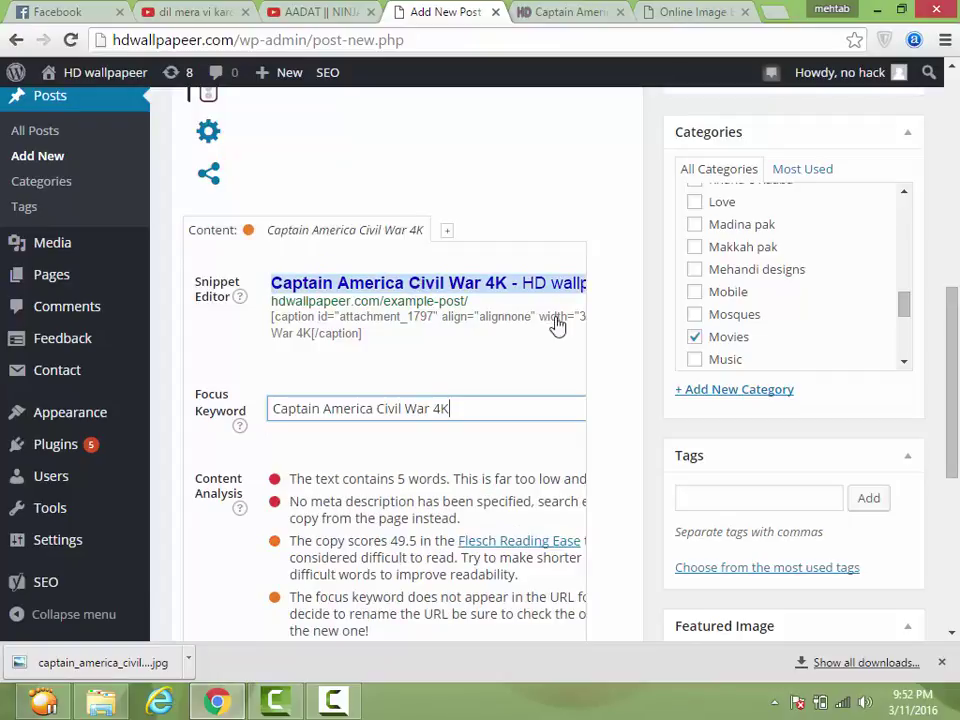
Set the uploaded Captain America Civil War 4K wallpaper as the post's featured image.
scroll(746, 508, "down", 2)
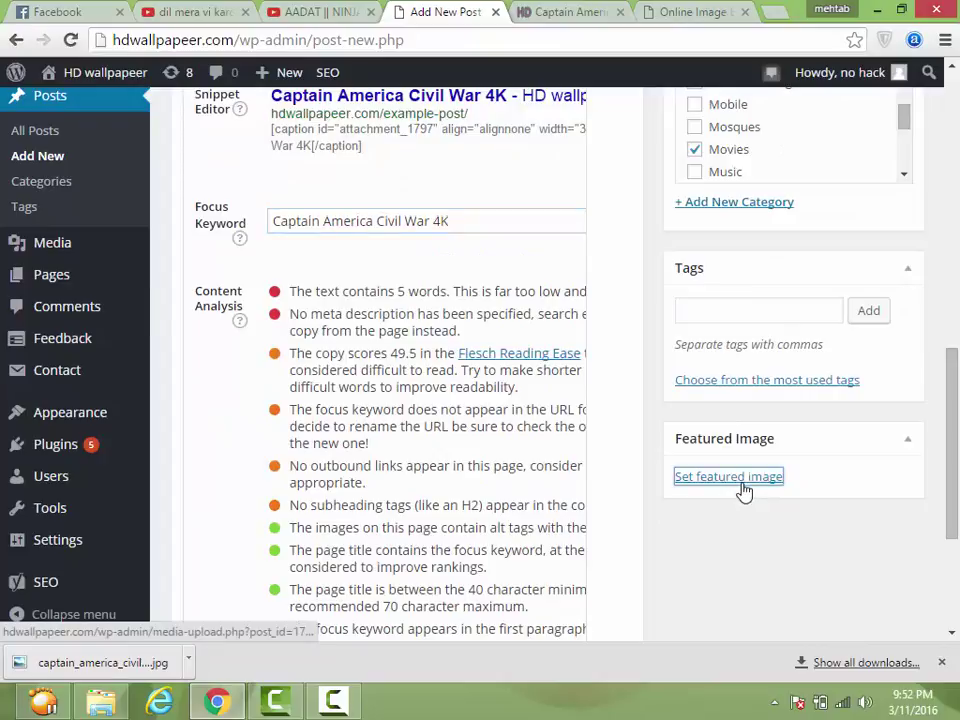
left_click(740, 479)
left_click(98, 313)
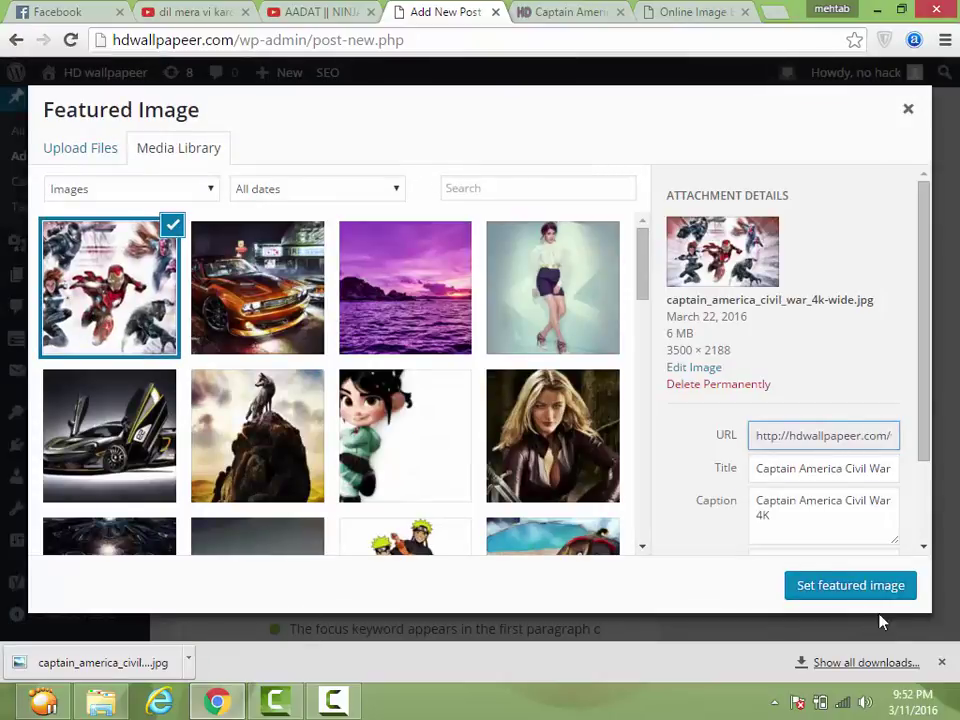
left_click(583, 11)
left_click(17, 41)
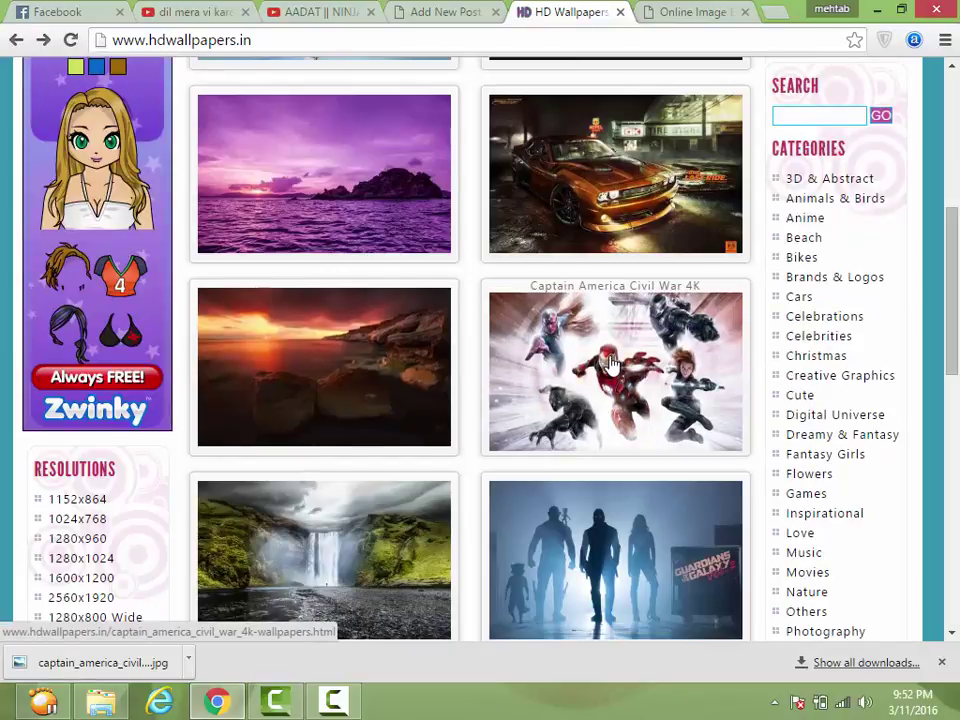
left_click(664, 11)
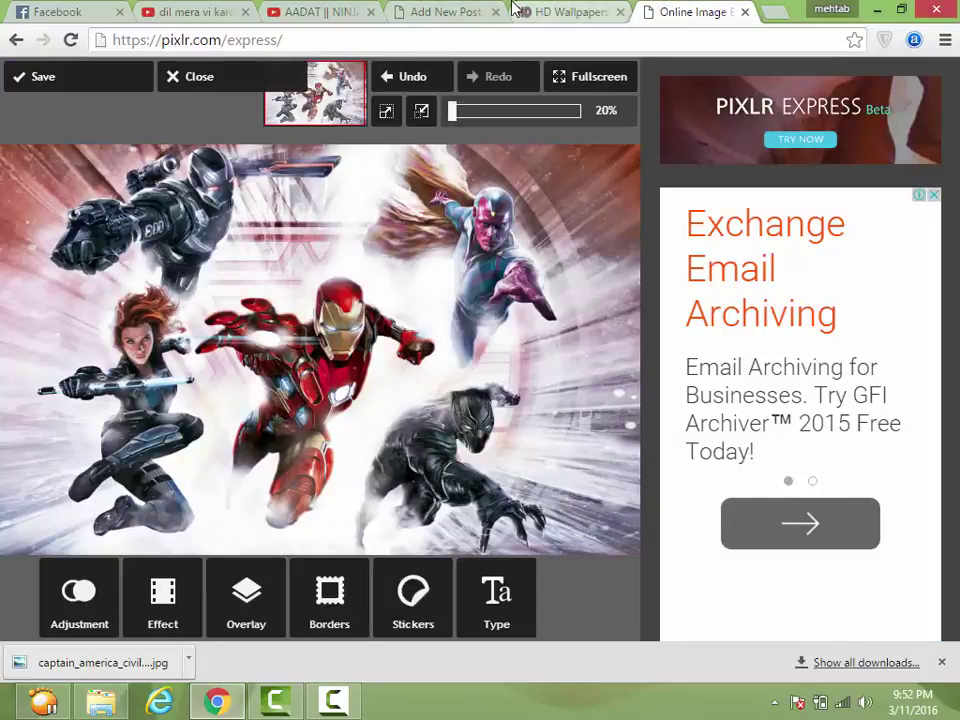
left_click(452, 11)
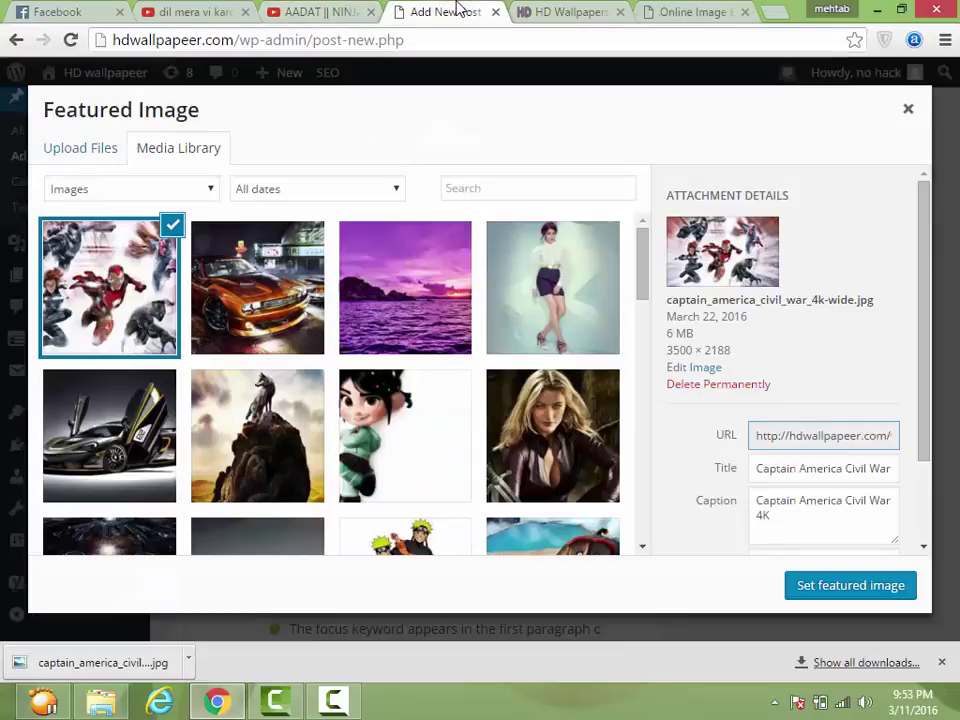
left_click(849, 590)
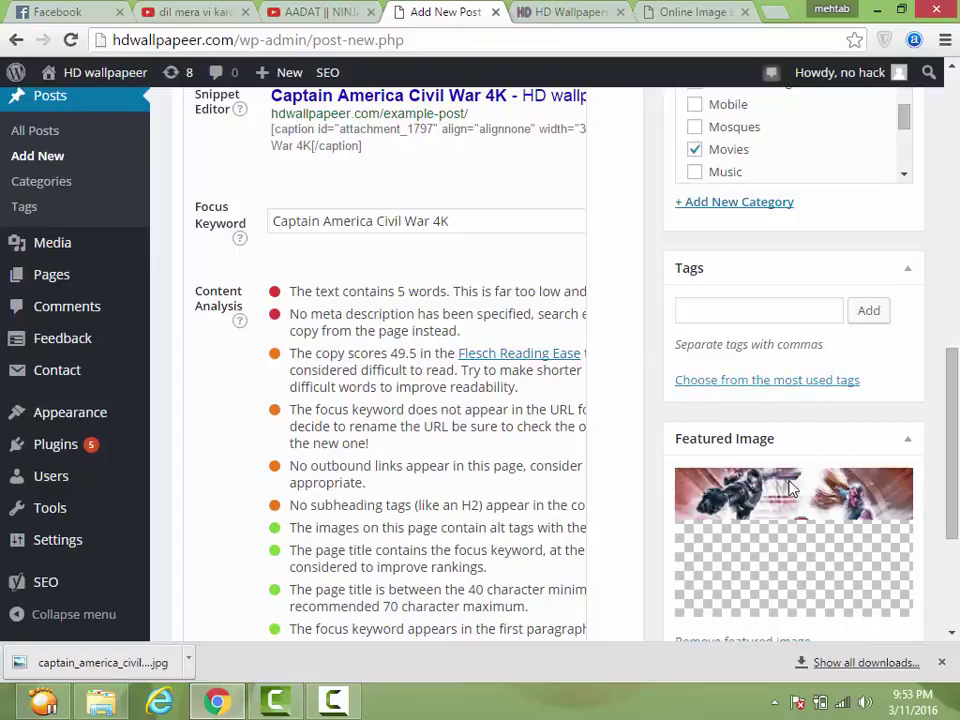
Add the tags Captain America Civil War 4K and Captain America Civil War 4K wallpaper to the post.
left_click(793, 309)
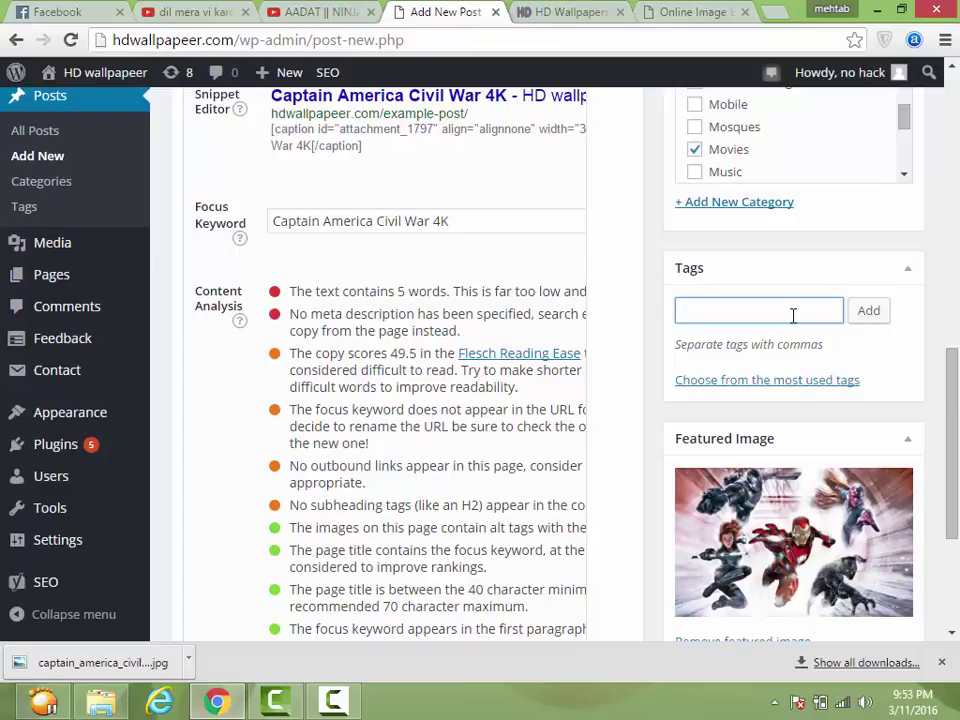
left_click(786, 310)
type("Captain America Civil War 4K")
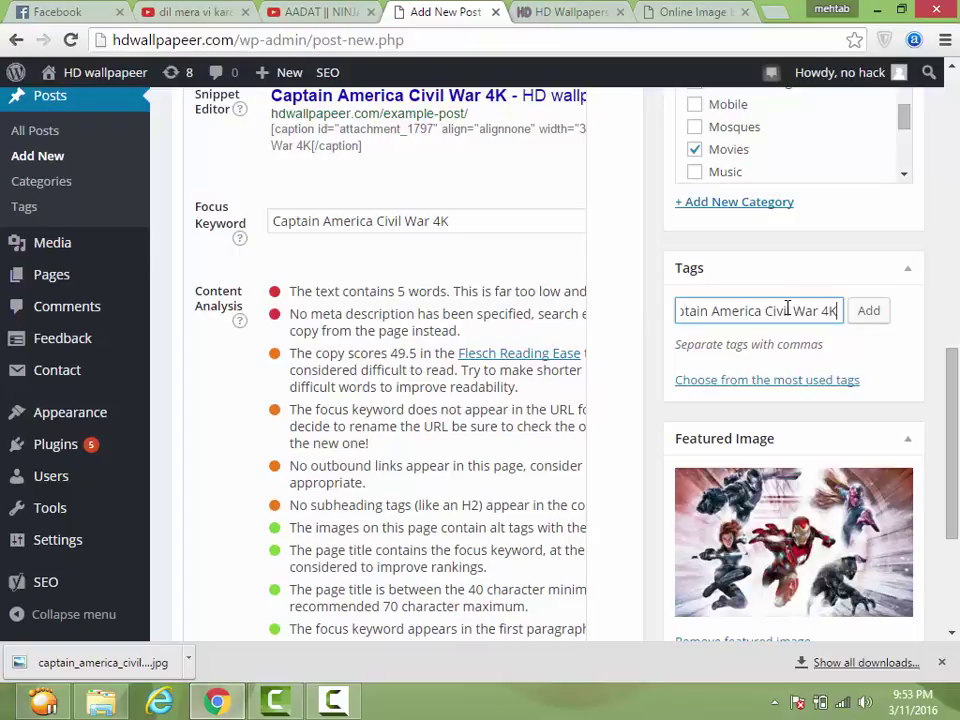
left_click(867, 312)
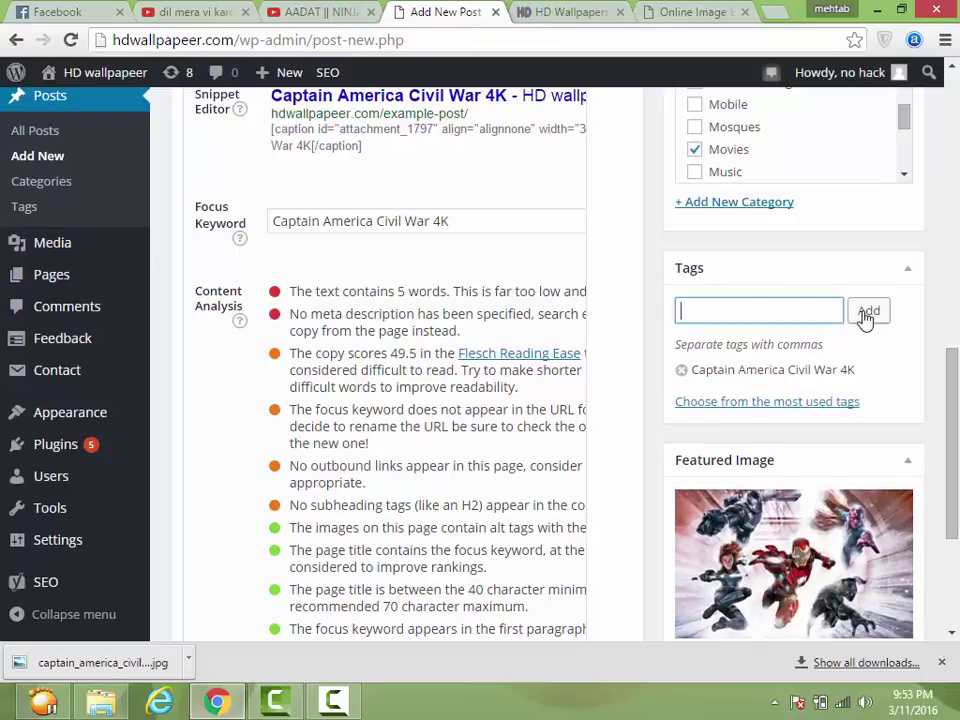
type("Captain America Civil War 4K")
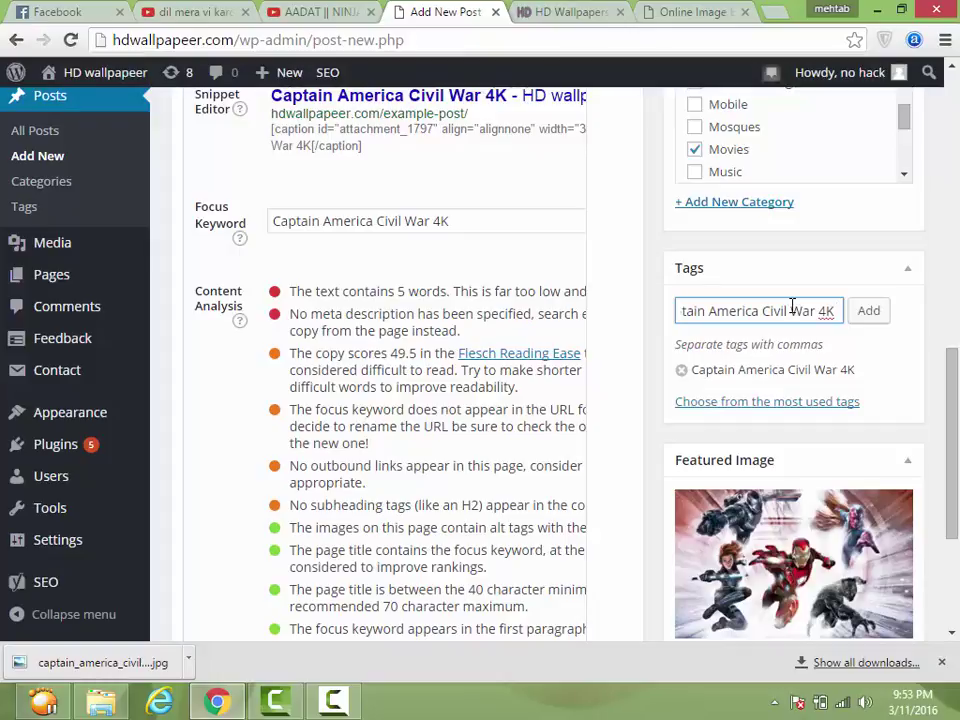
type("wallpaper")
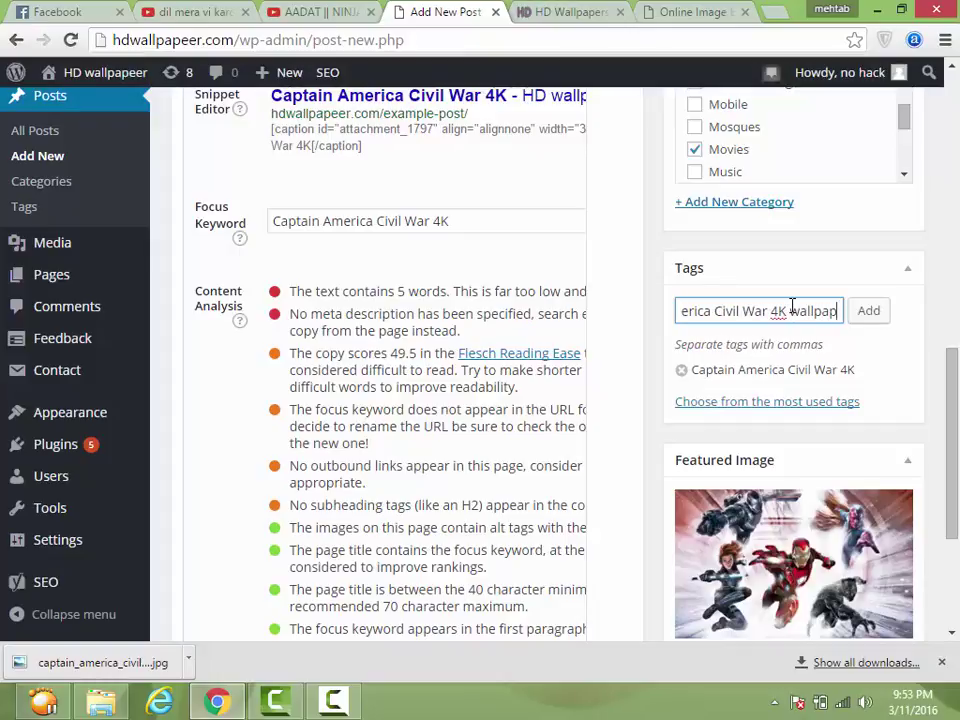
key("Return")
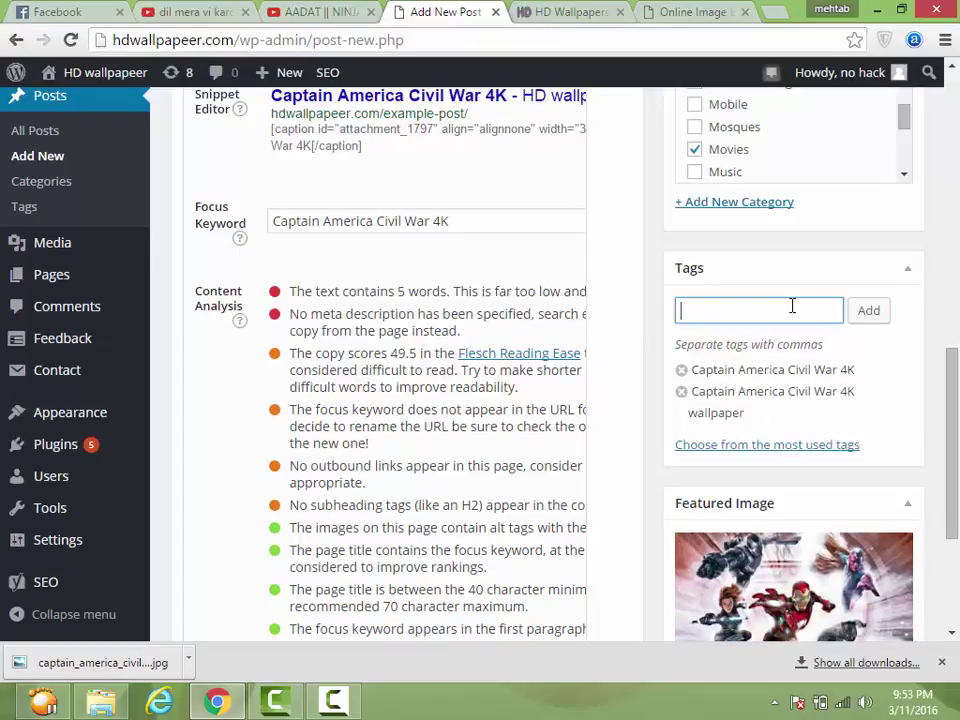
Add the tag Captain America Civil War 4K image to the post.
type("Captain America Civil War 4K")
type("ima")
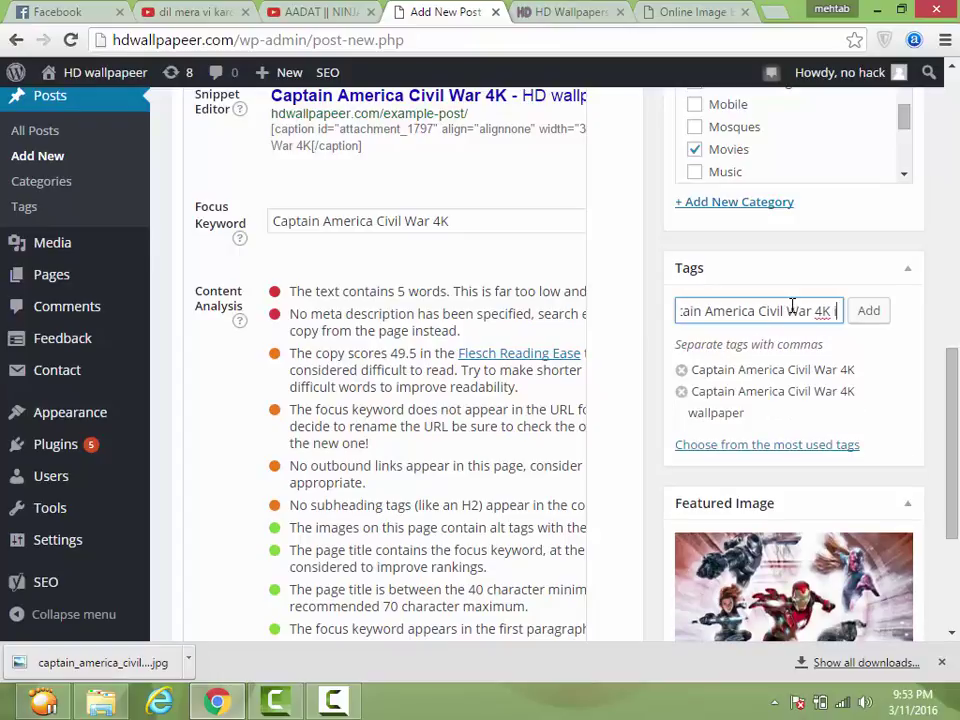
type("g")
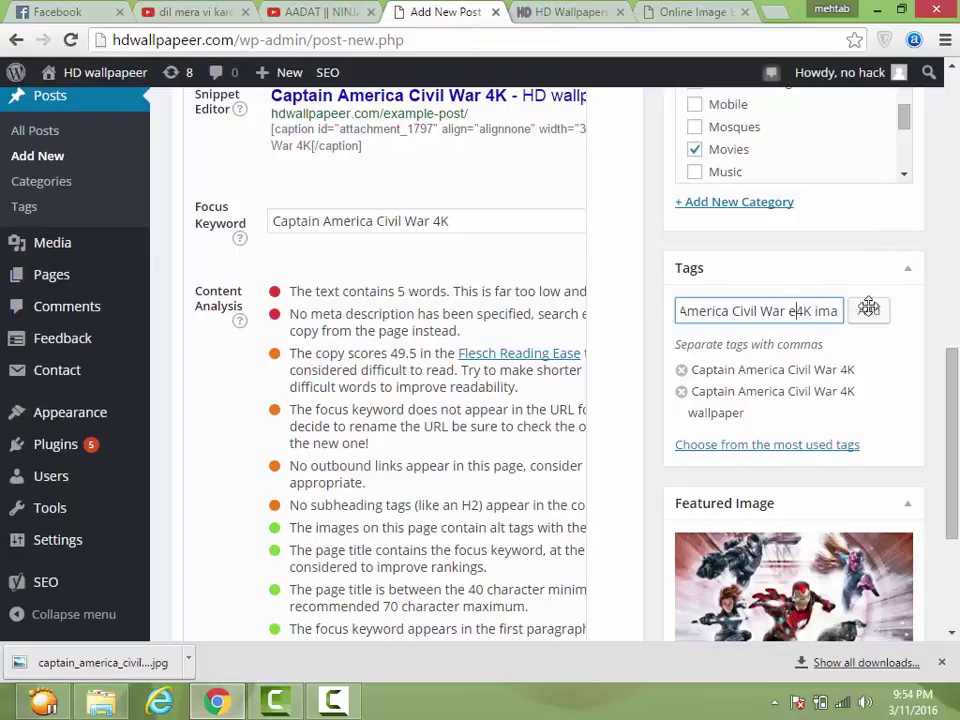
key("BackSpace")
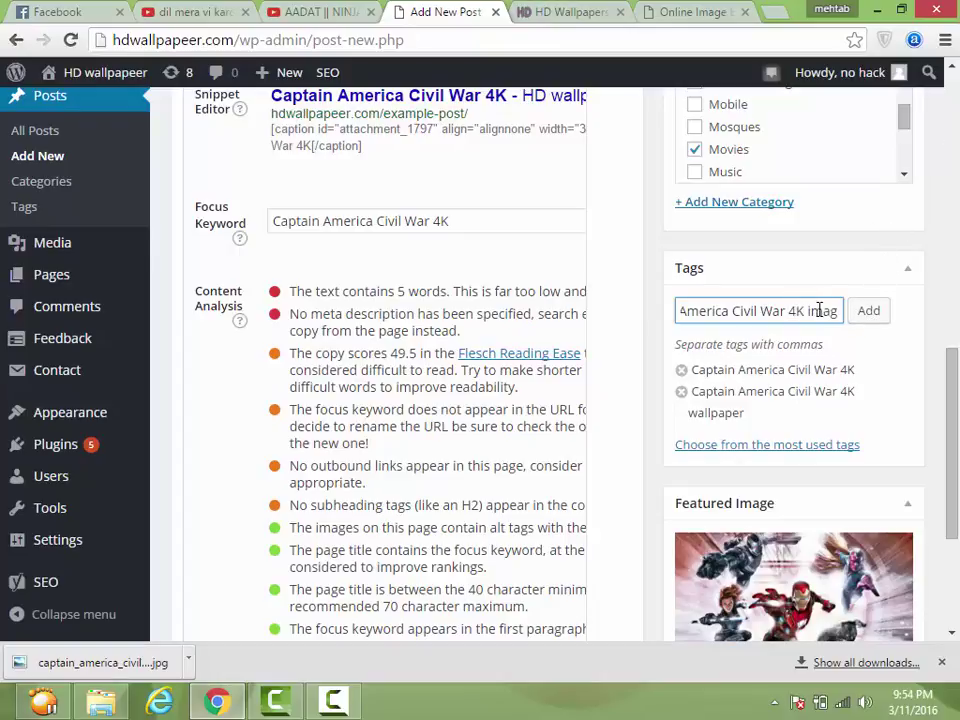
left_click(840, 310)
type("e")
key("Return")
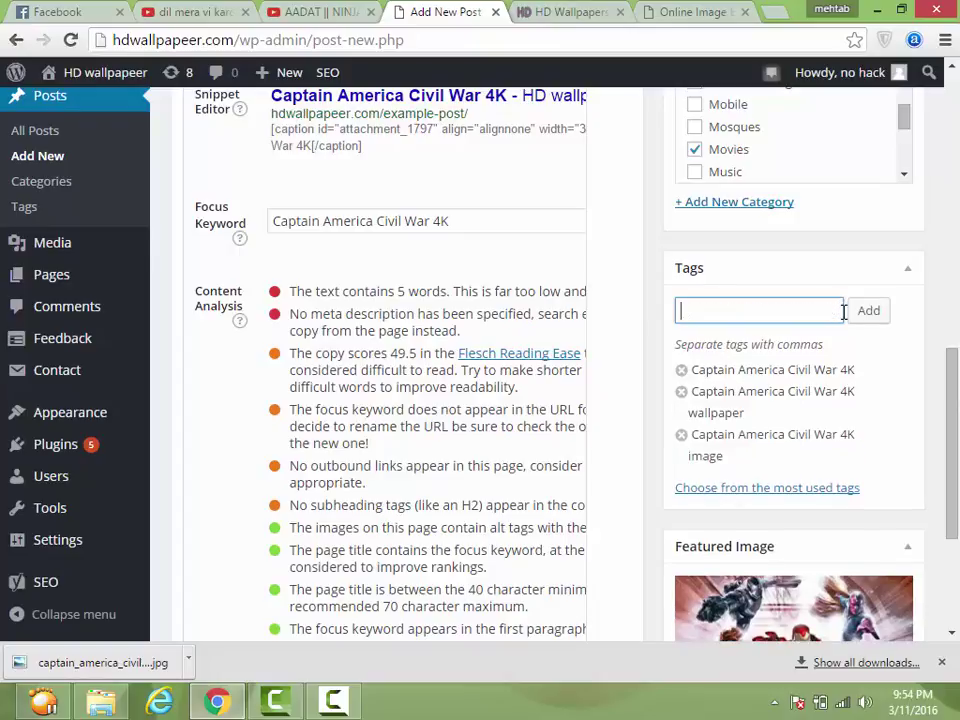
Add the tag Captain America Civil War 4K picture to the post.
type("Captain America Civil War 4K")
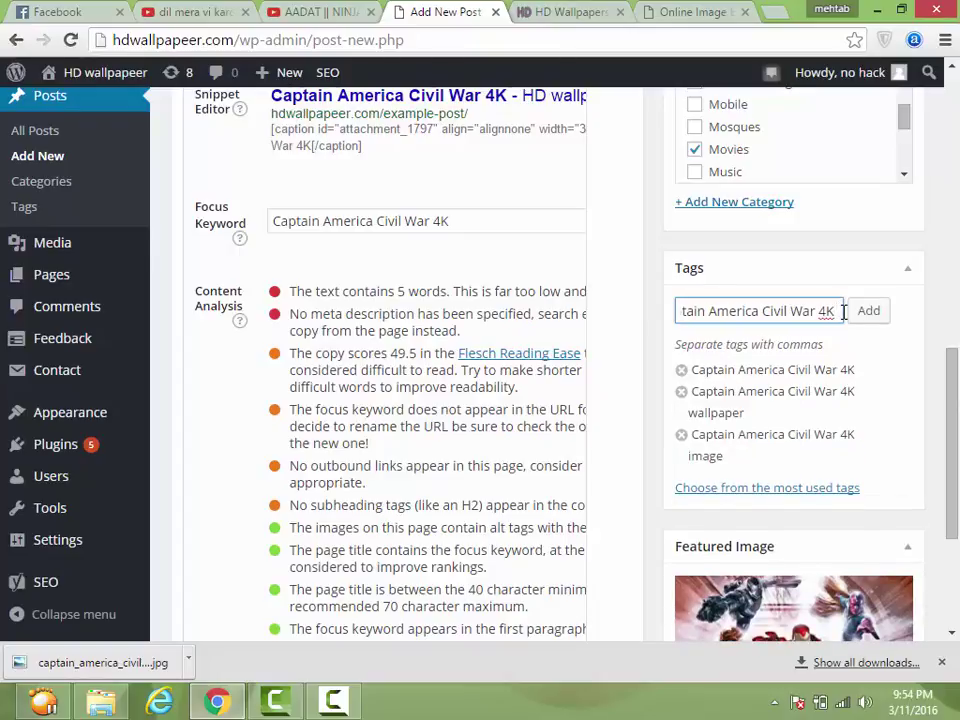
type("picture")
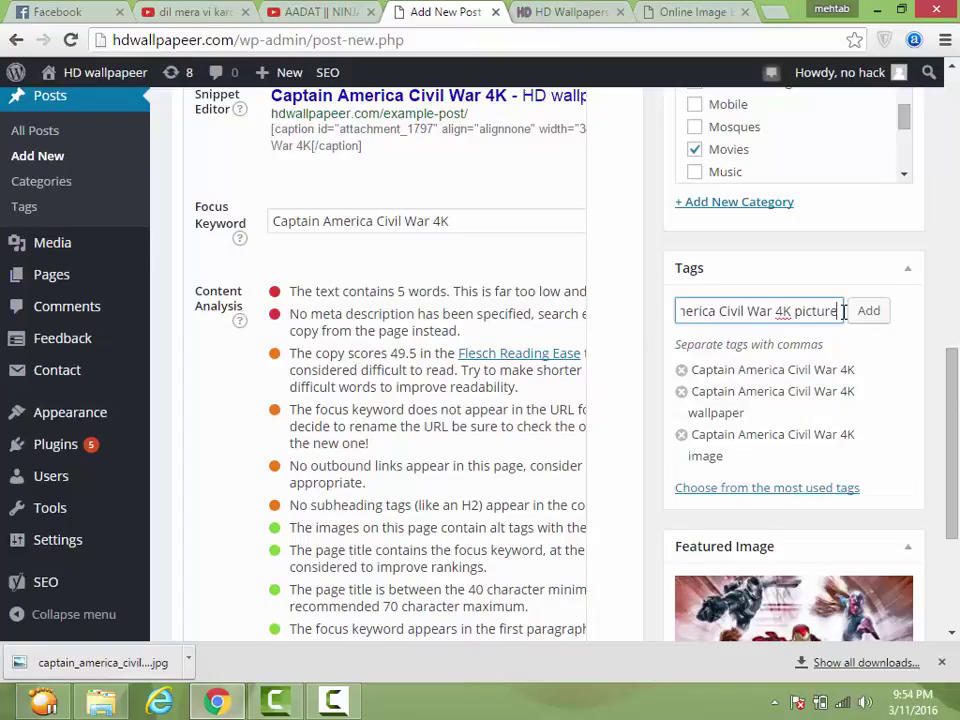
key("Return")
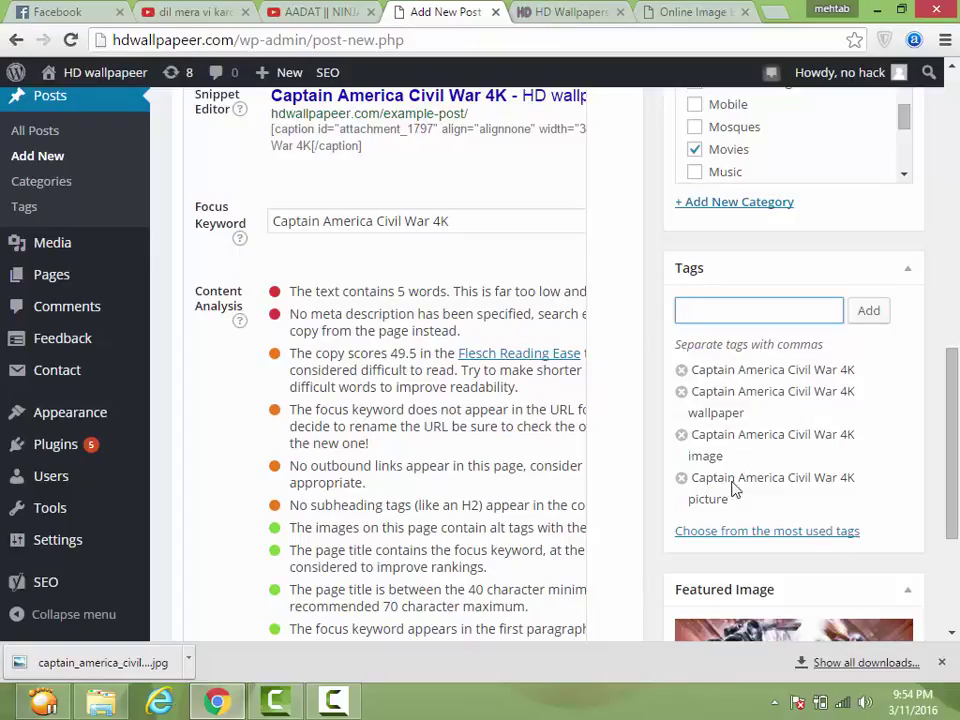
left_click_drag(735, 491, 690, 368)
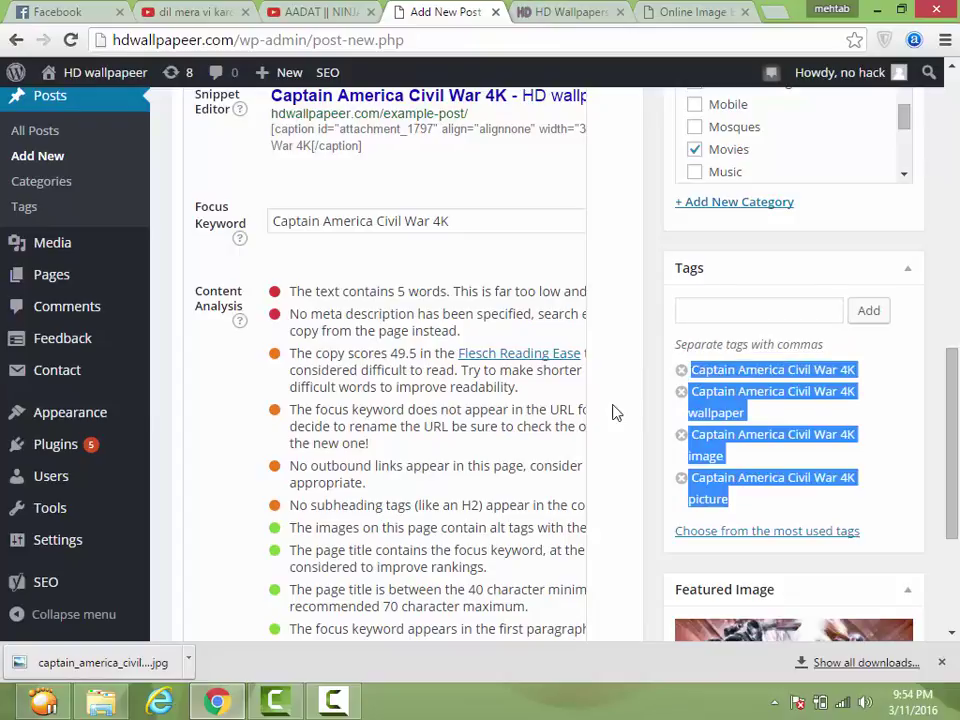
left_click(735, 311)
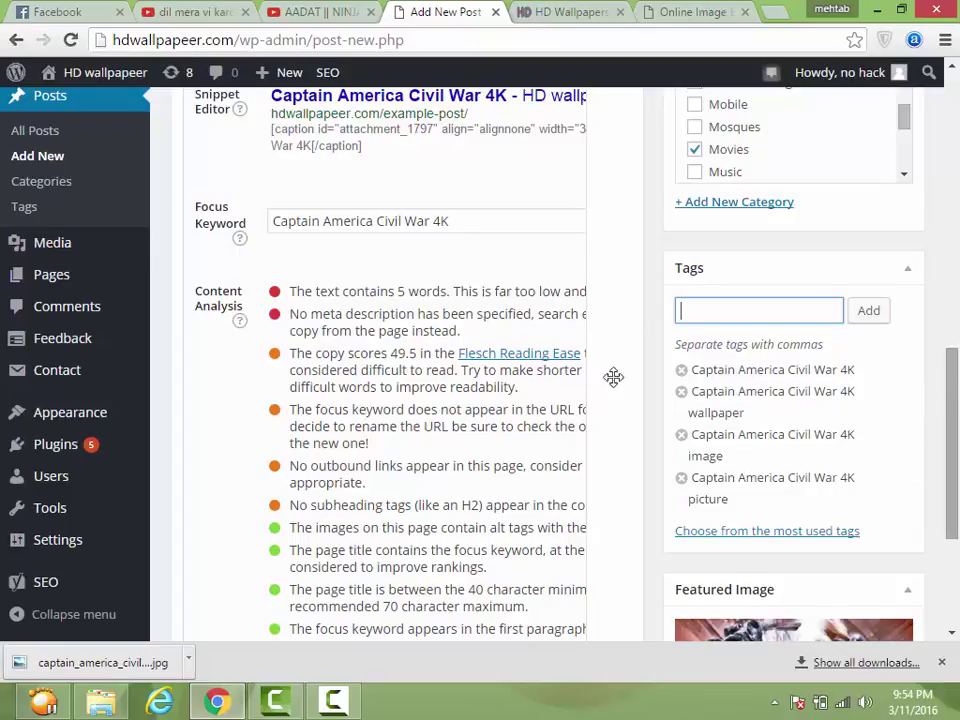
Review the draft post's title, image, category, focus keyword and tags.
scroll(610, 375, "up", 10)
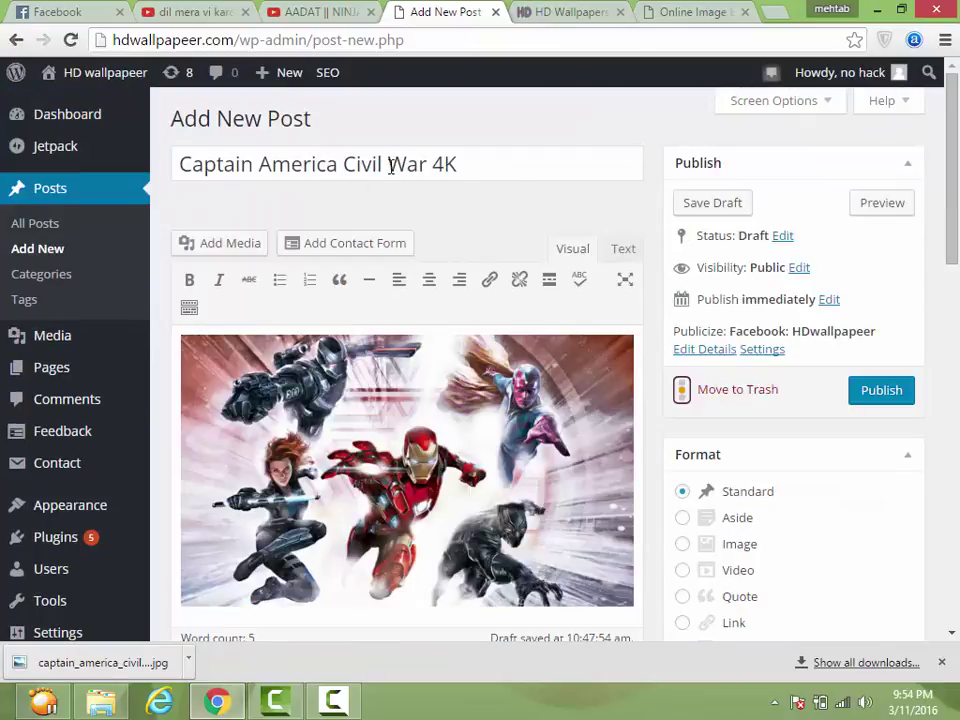
left_click(478, 161)
scroll(506, 212, "down", 2)
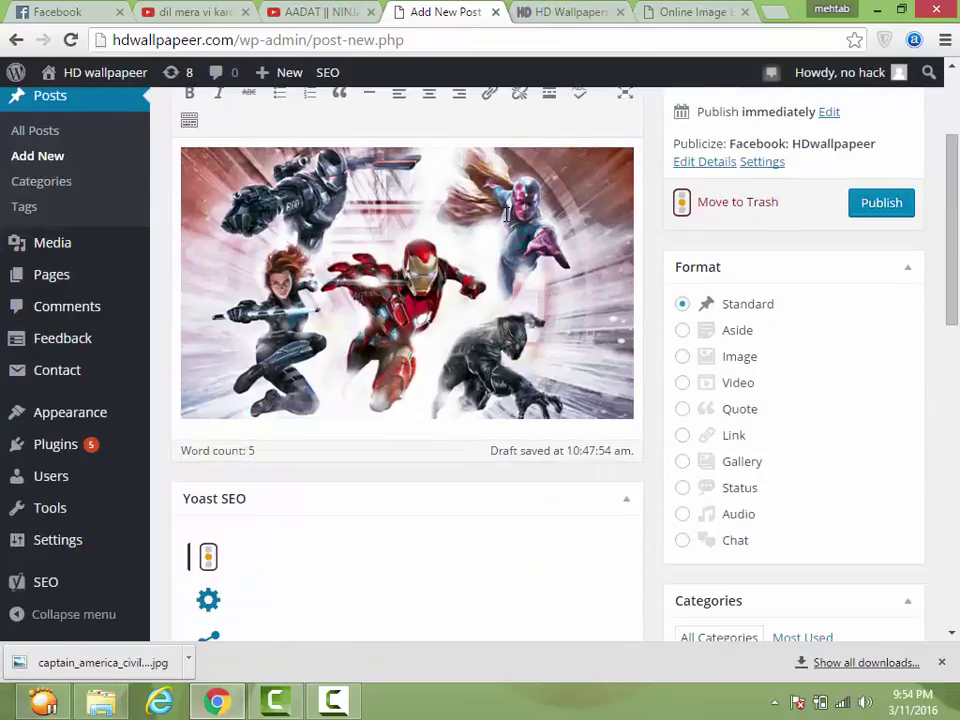
scroll(456, 237, "down", 1)
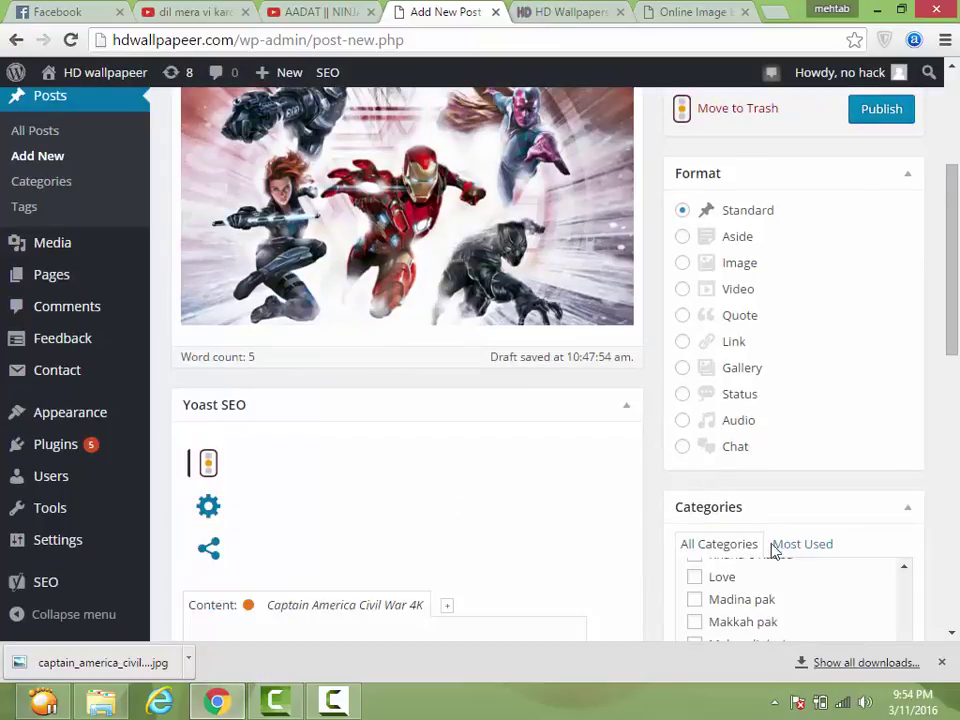
scroll(774, 551, "down", 1)
scroll(728, 537, "down", 1)
scroll(350, 545, "down", 2)
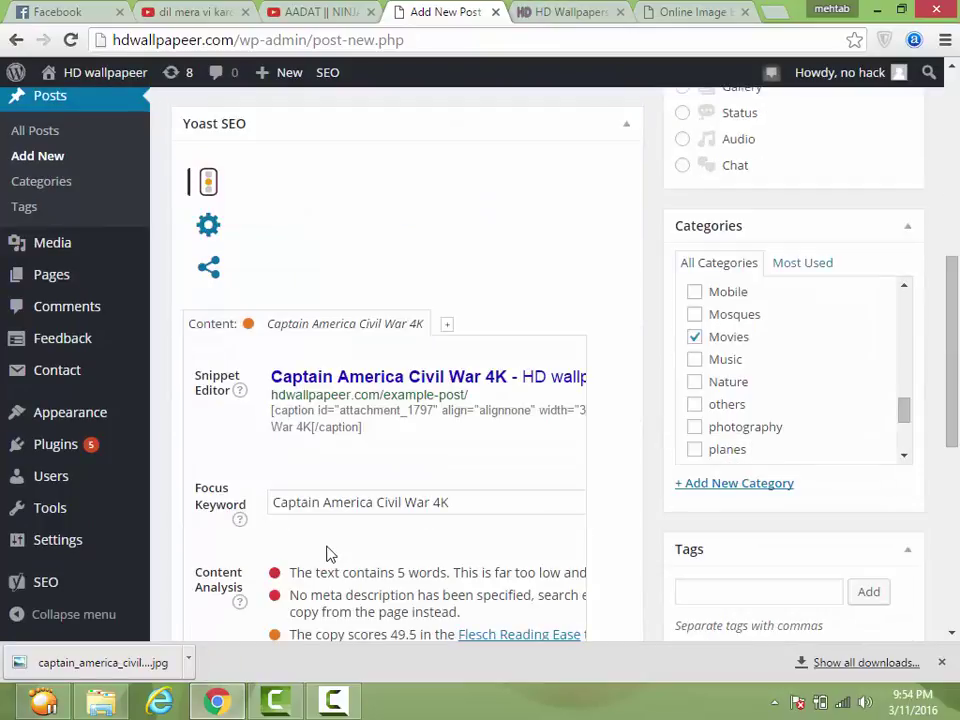
scroll(771, 561, "down", 2)
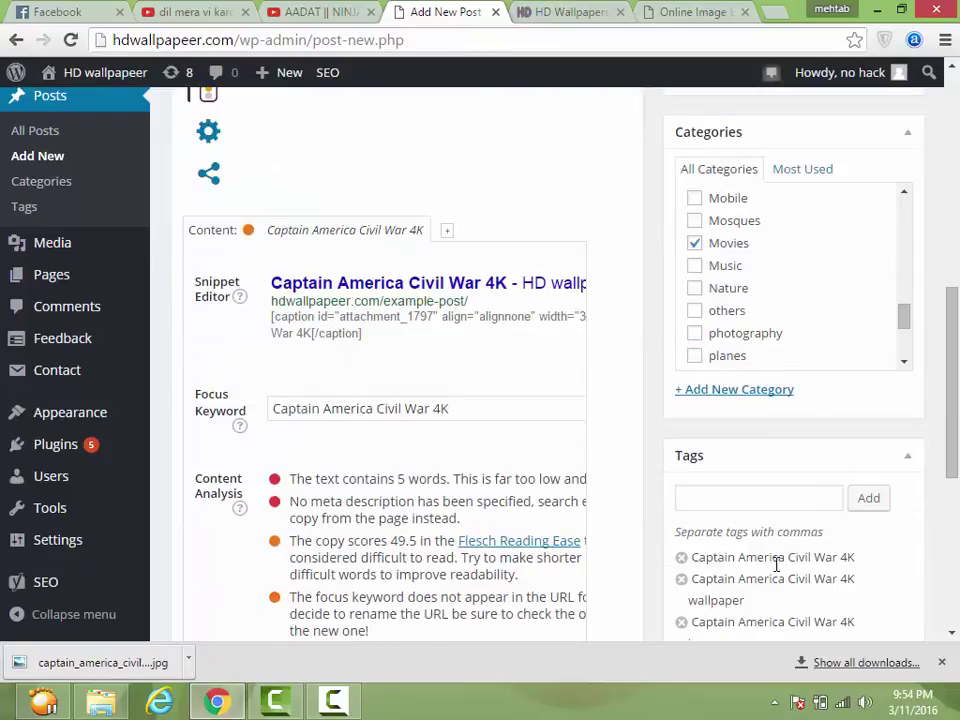
scroll(770, 578, "down", 1)
scroll(768, 578, "up", 6)
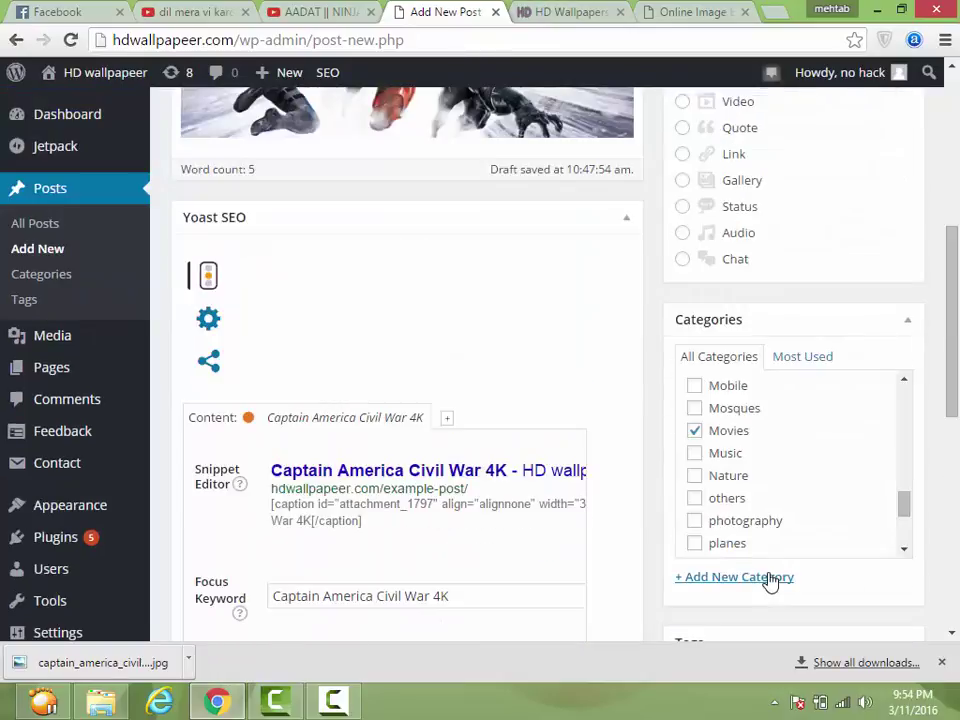
scroll(770, 578, "up", 4)
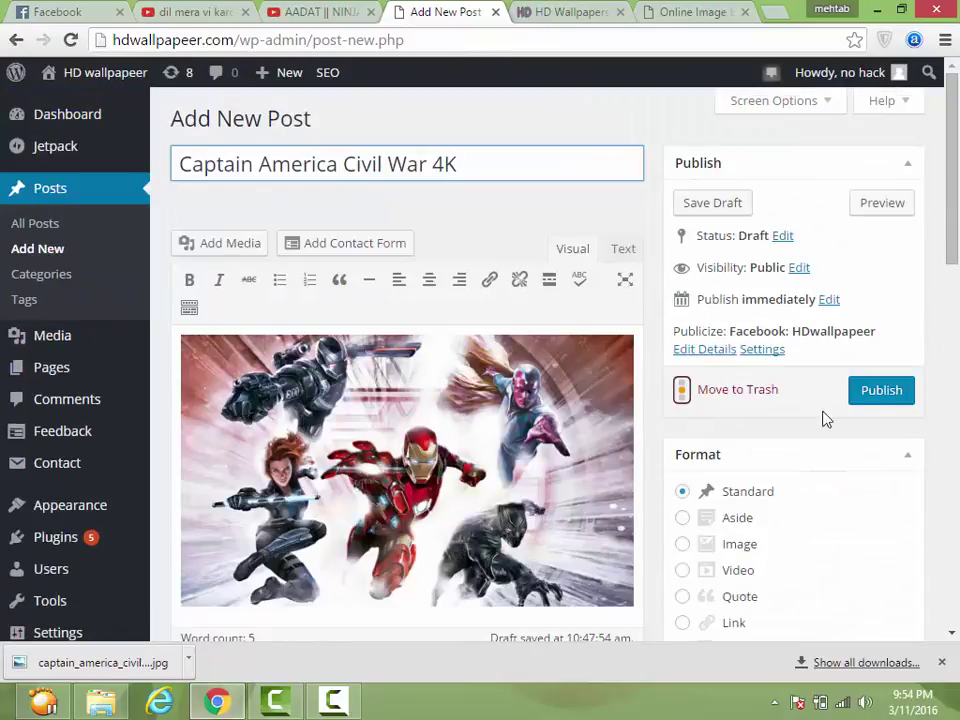
Publish the Captain America Civil War 4K post and open the site's home page in a separate browser tab.
left_click(900, 400)
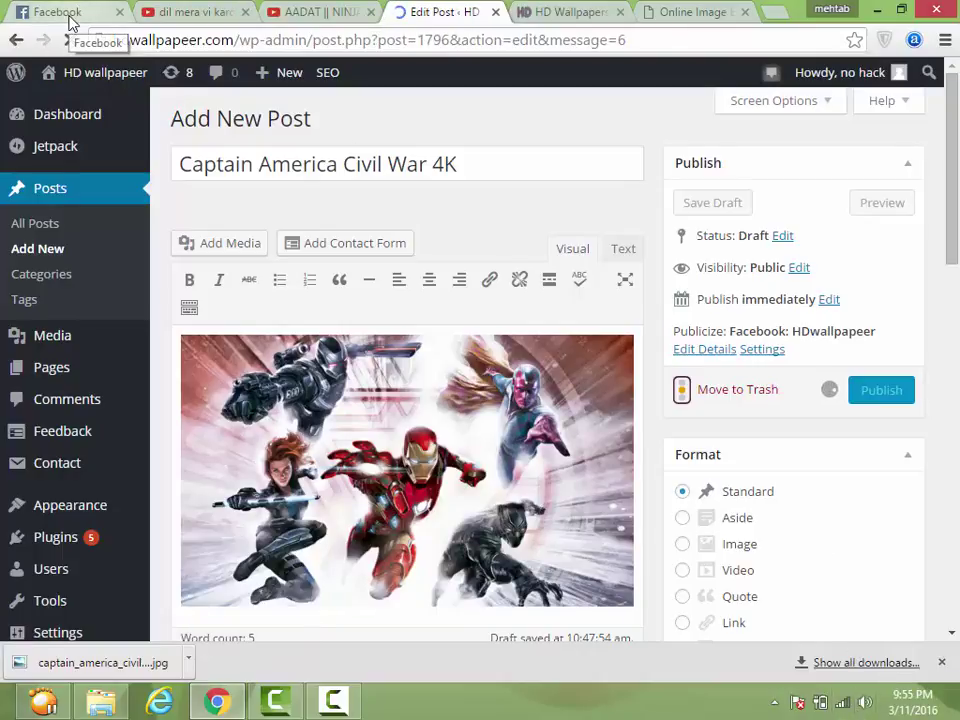
mouse_move(111, 79)
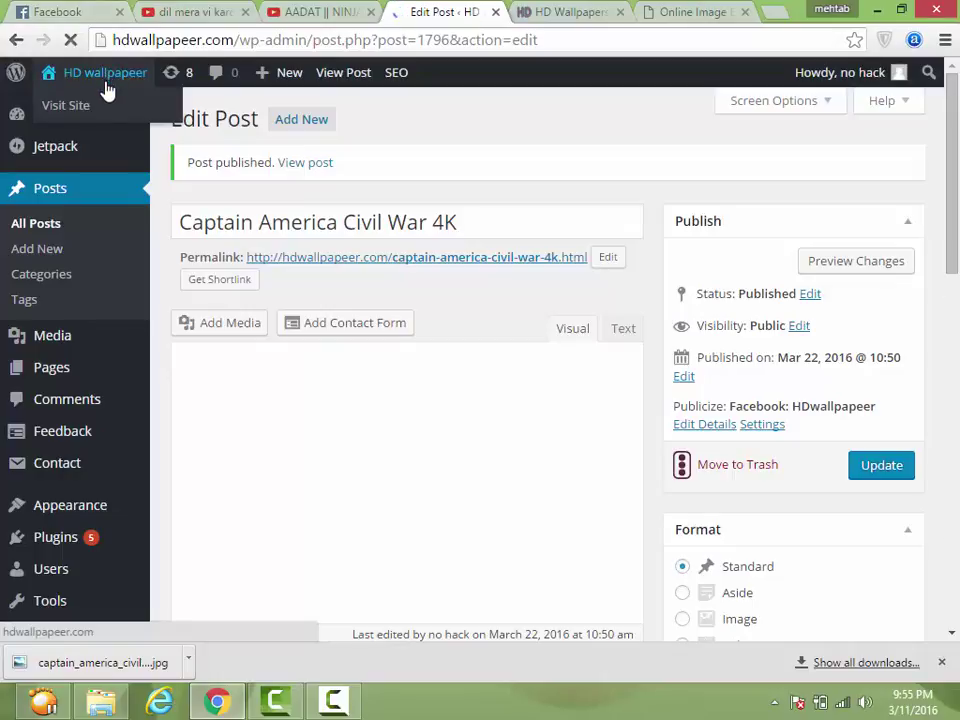
right_click(105, 108)
left_click(122, 113)
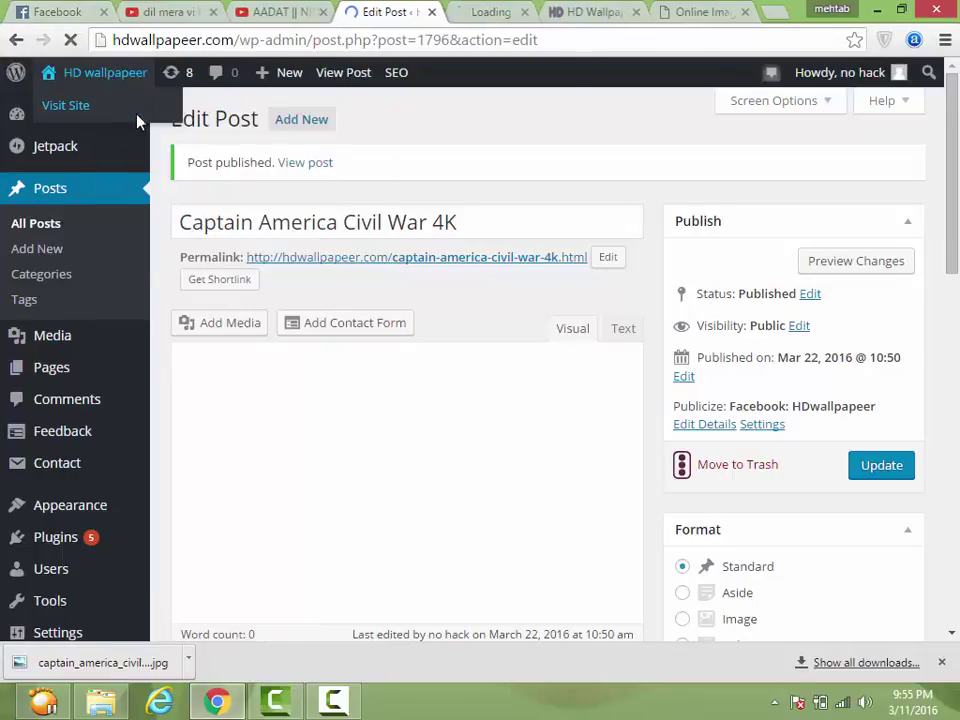
left_click(473, 10)
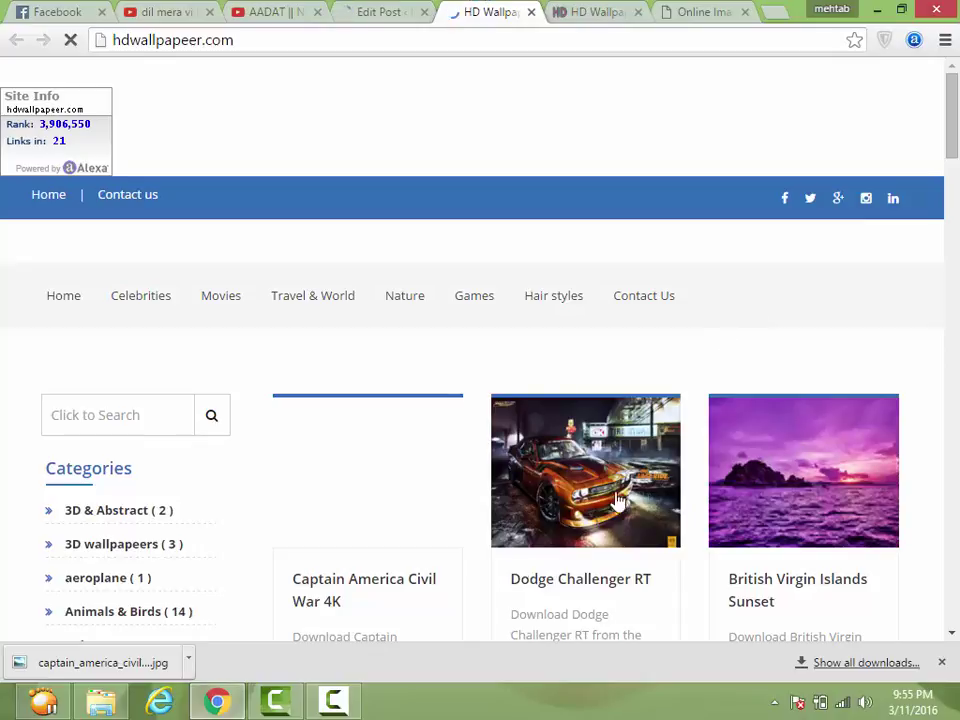
Open the published Captain America Civil War 4K post from the site's home page.
left_click(335, 700)
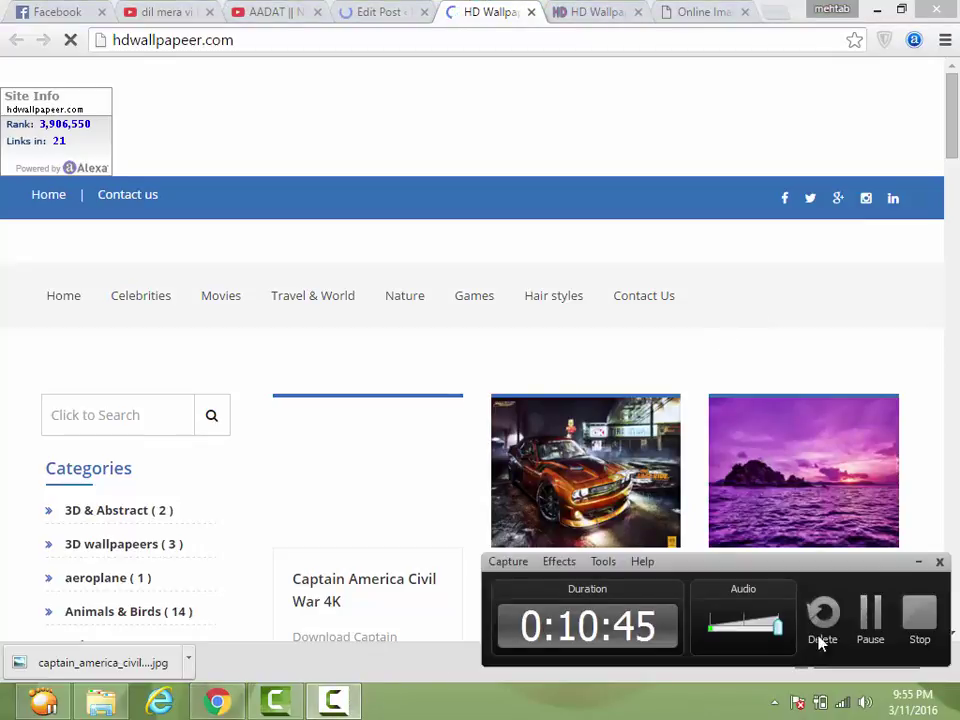
left_click(868, 625)
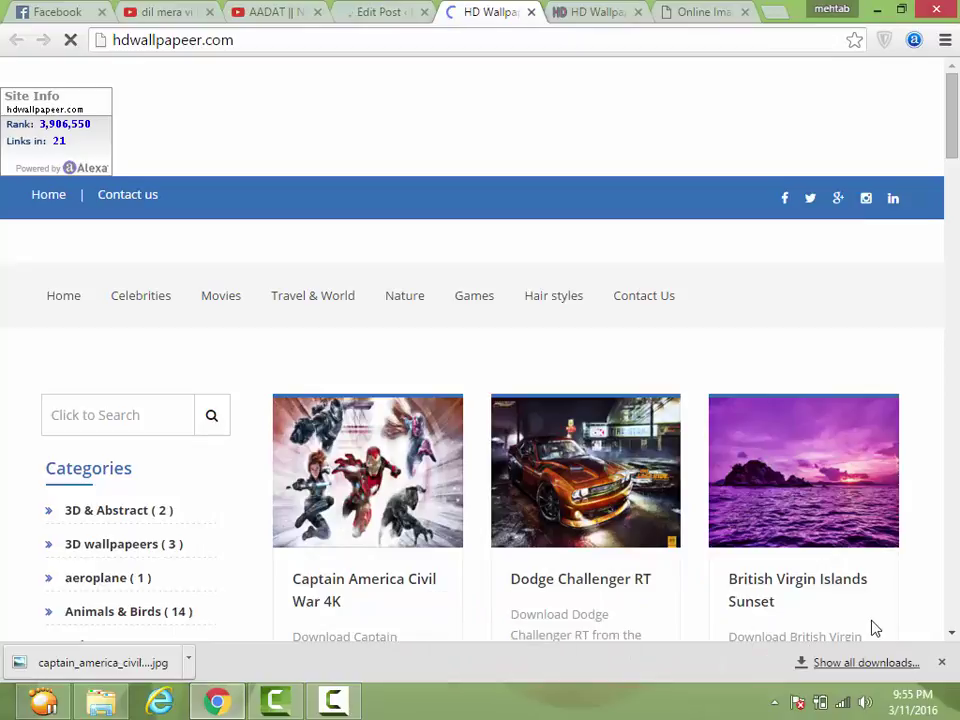
left_click(395, 487)
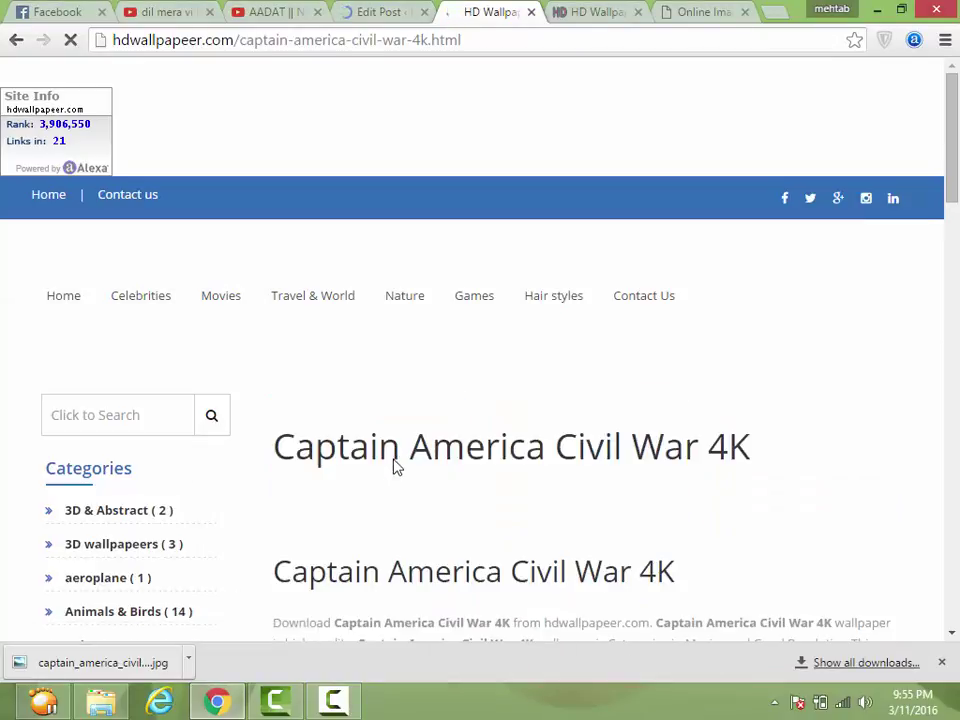
scroll(394, 465, "down", 3)
scroll(394, 460, "up", 2)
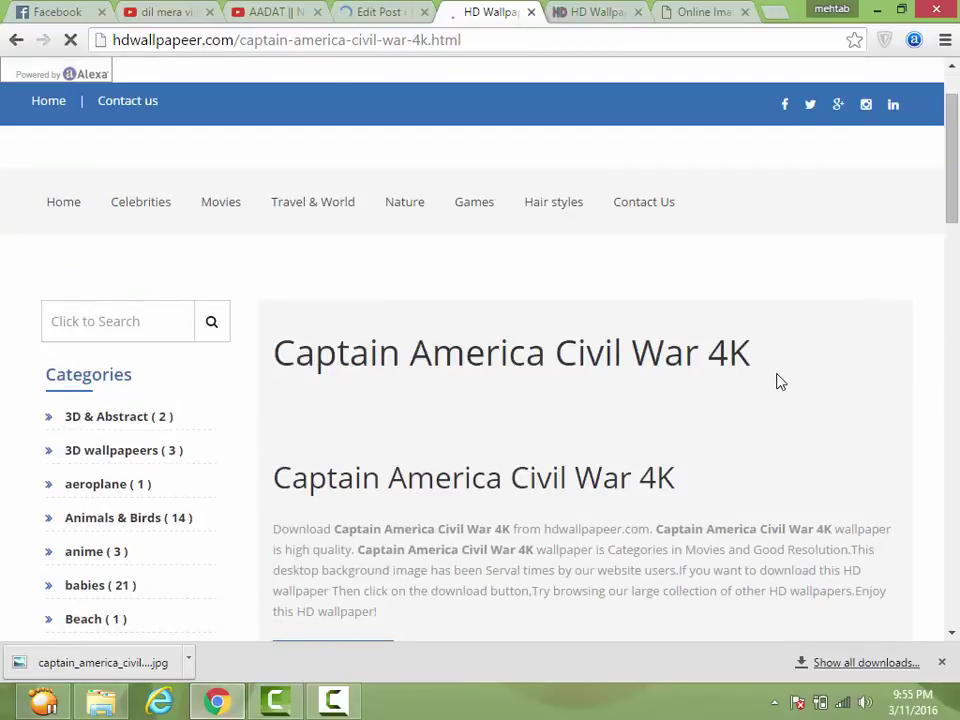
Close the post editor's browser tab and return to the published post page.
left_click(370, 8)
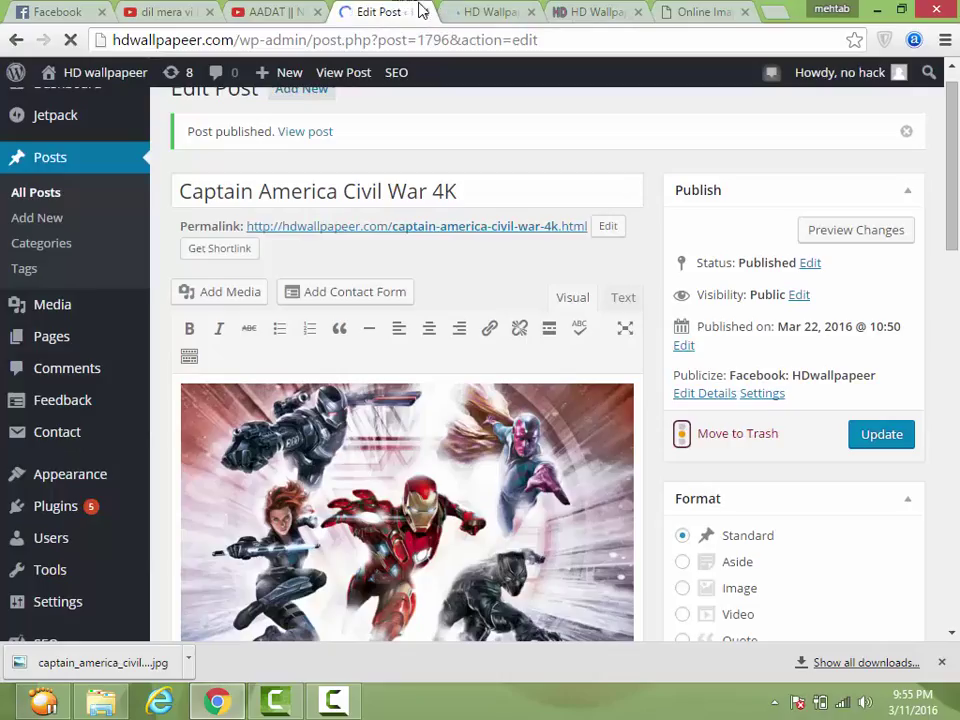
left_click(425, 12)
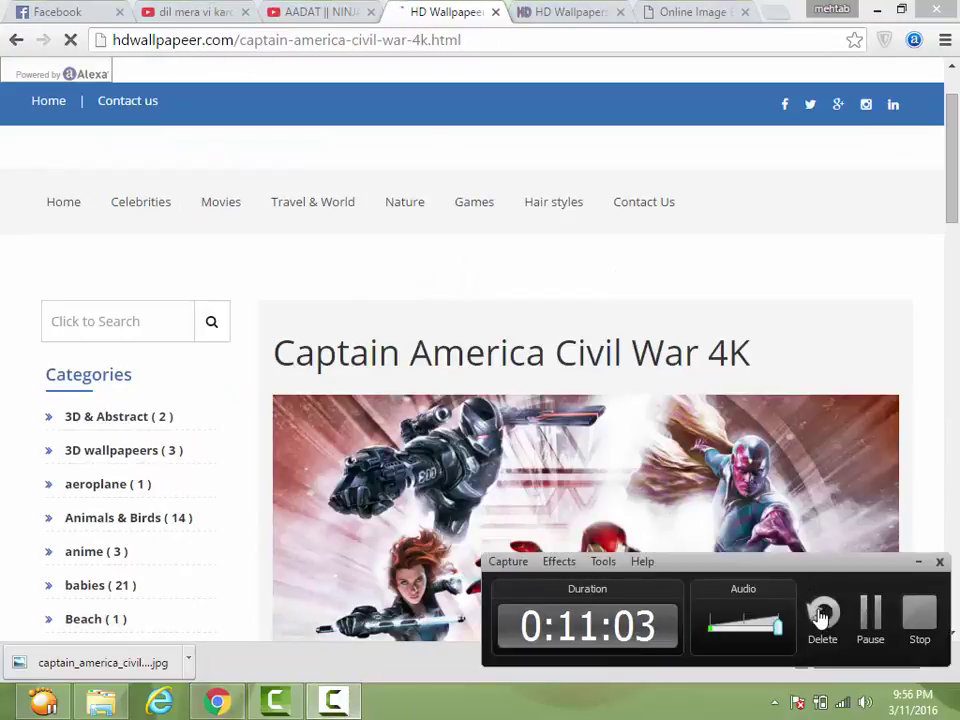
left_click(918, 561)
Examine the published post's wallpaper image, description, download option and web address.
scroll(705, 301, "down", 3)
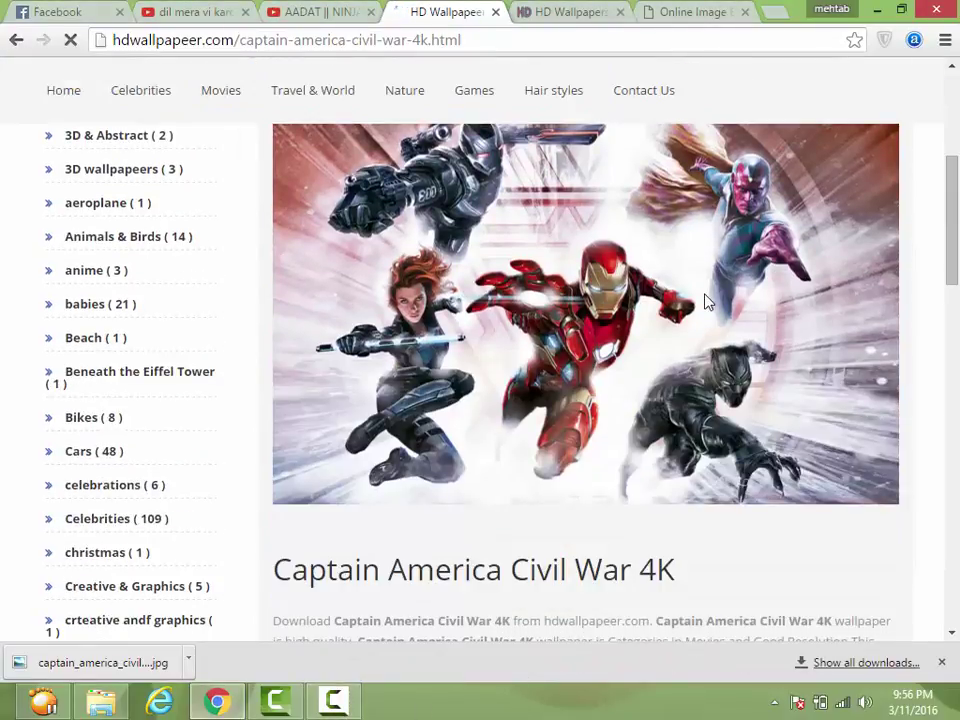
scroll(705, 301, "down", 5)
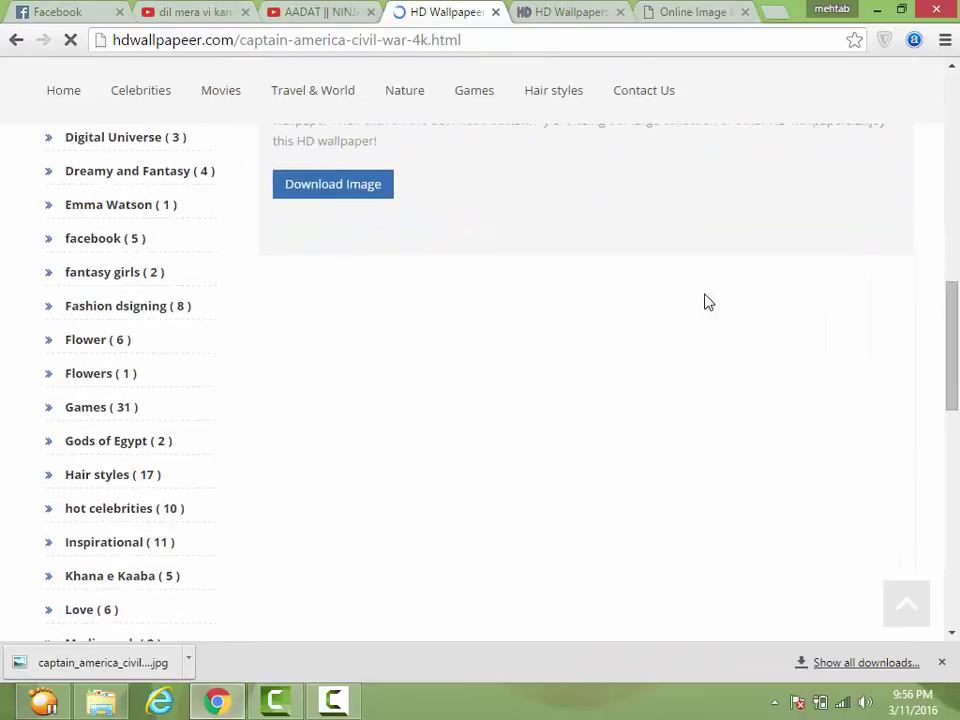
scroll(705, 301, "up", 5)
scroll(705, 301, "up", 4)
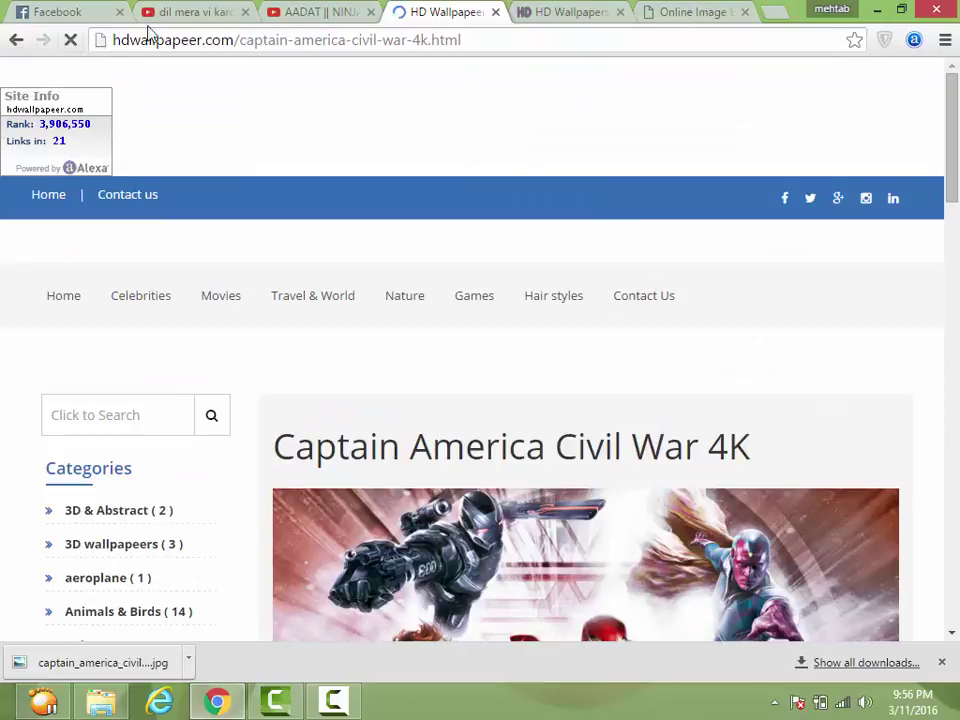
left_click_drag(460, 39, 117, 28)
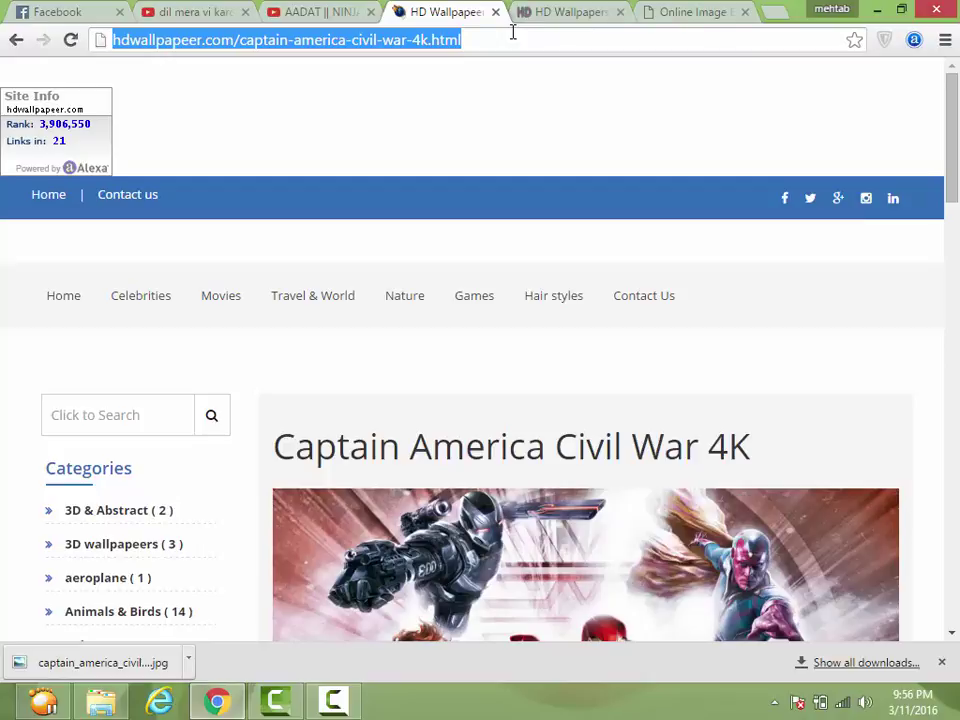
left_click(497, 34)
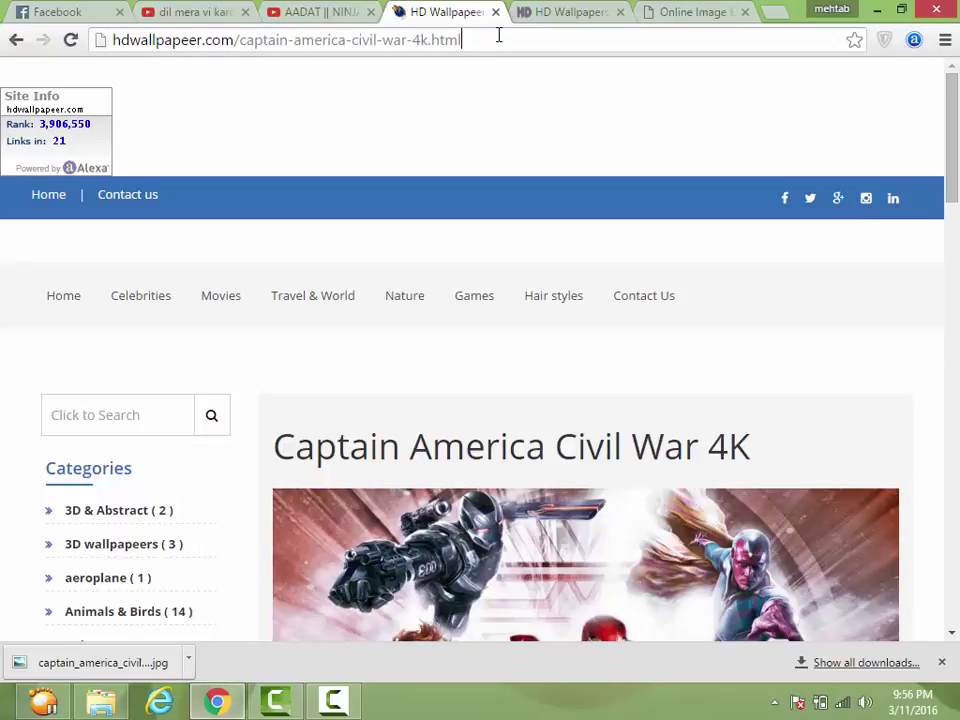
left_click_drag(476, 34, 73, 25)
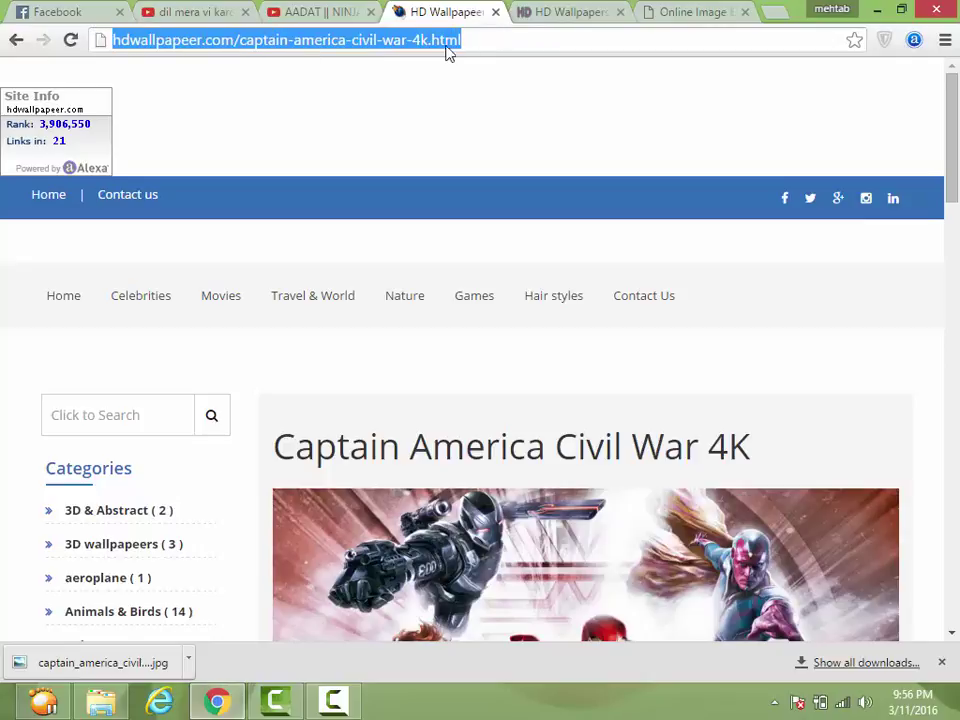
left_click(481, 36)
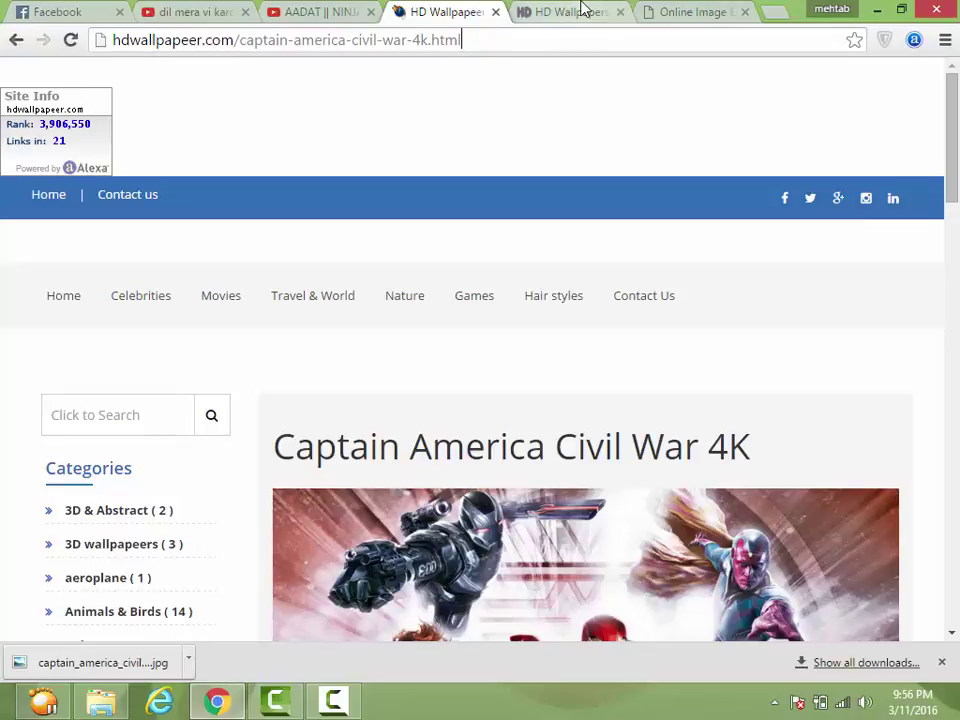
left_click(612, 10)
left_click(700, 11)
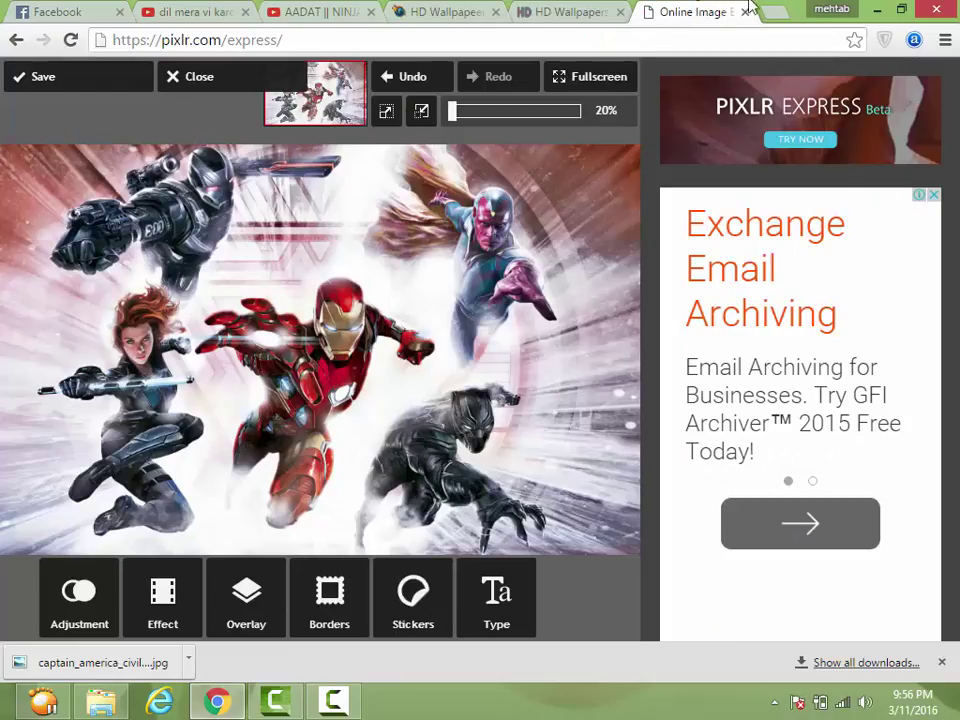
left_click(874, 9)
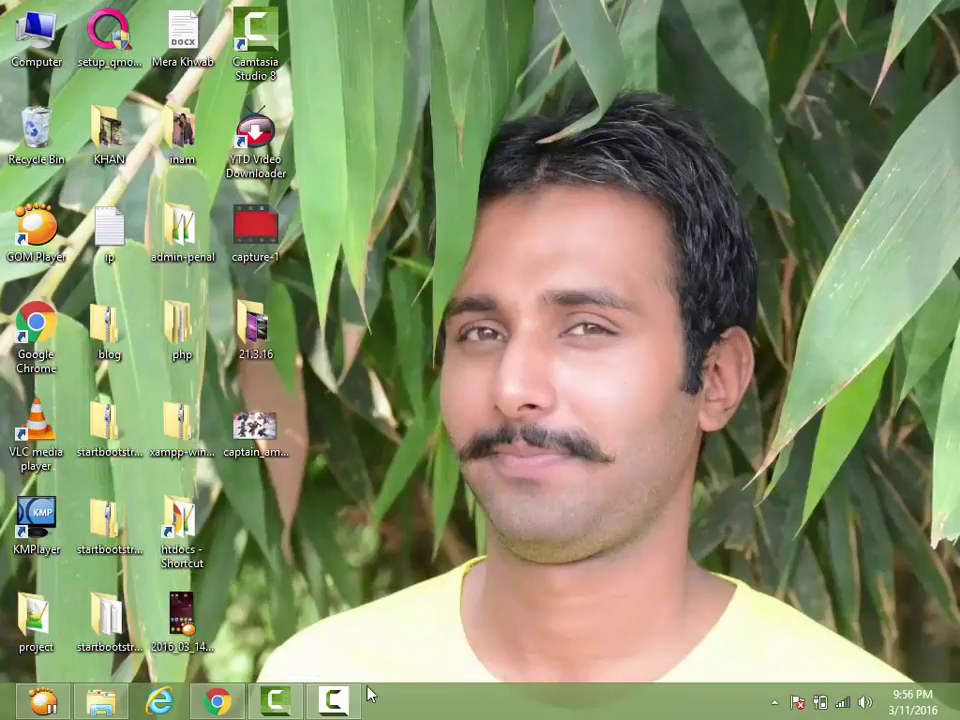
left_click(340, 703)
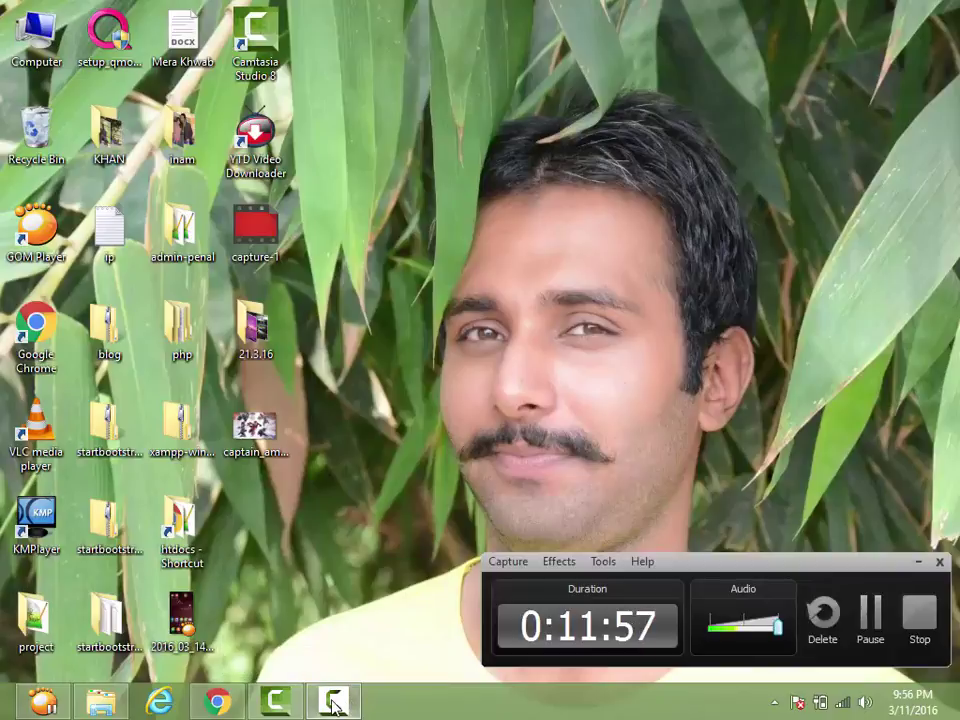
left_click(284, 704)
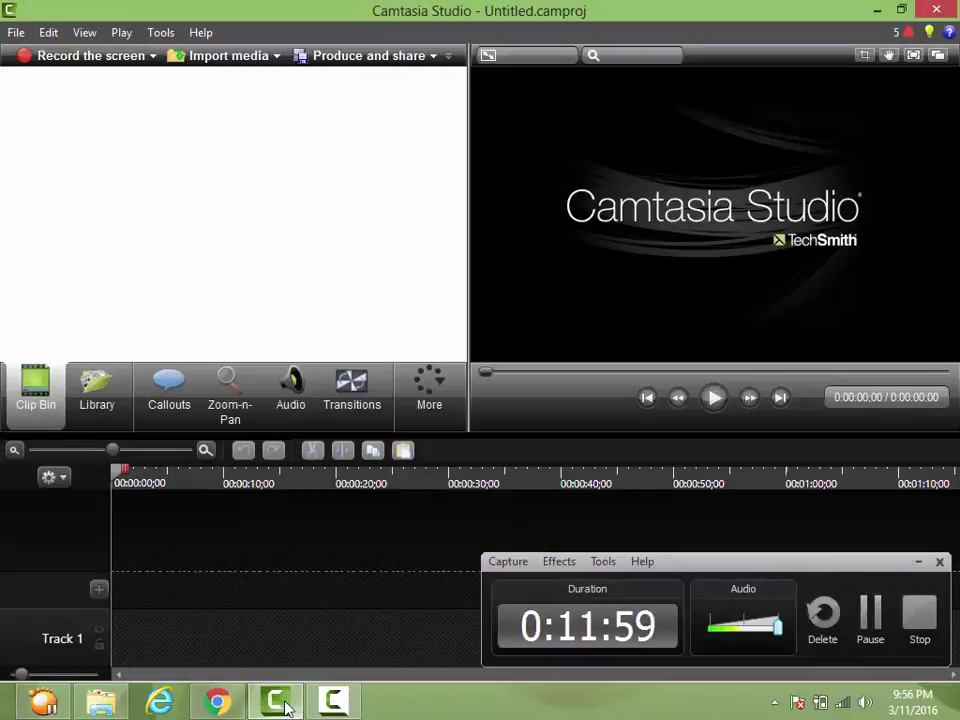
left_click(278, 705)
left_click(217, 704)
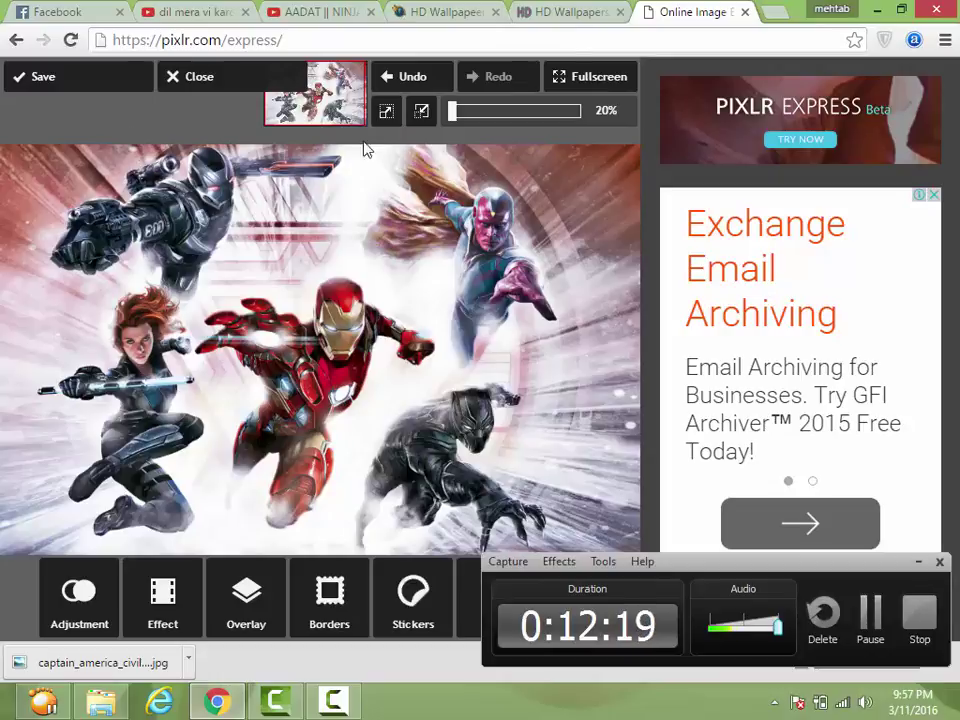
left_click(875, 11)
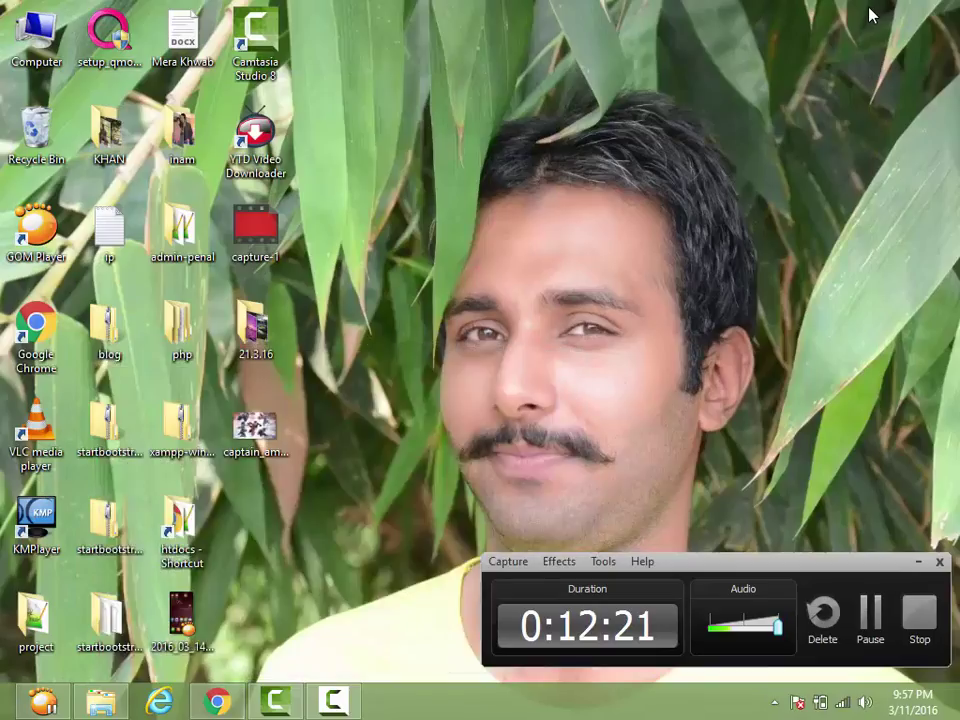